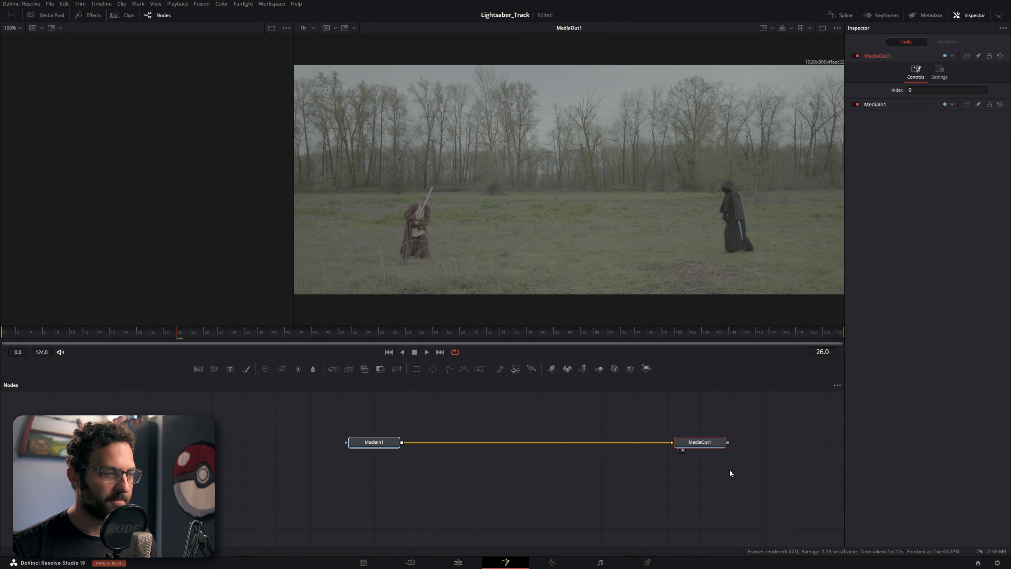
# Insert a Color Space Transform node directly after MediaIn1.
pyautogui.click(730, 470)
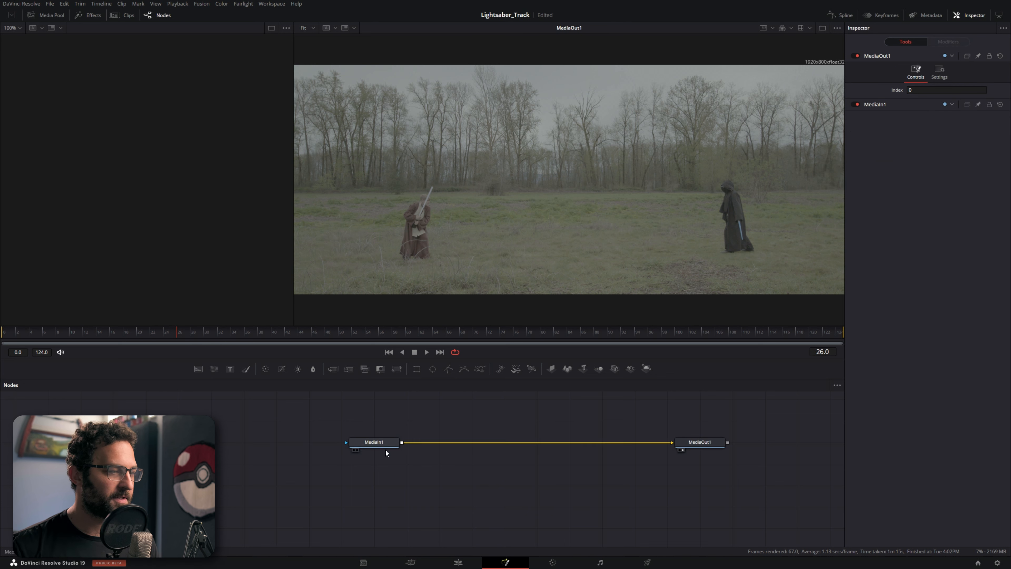
pyautogui.click(397, 445)
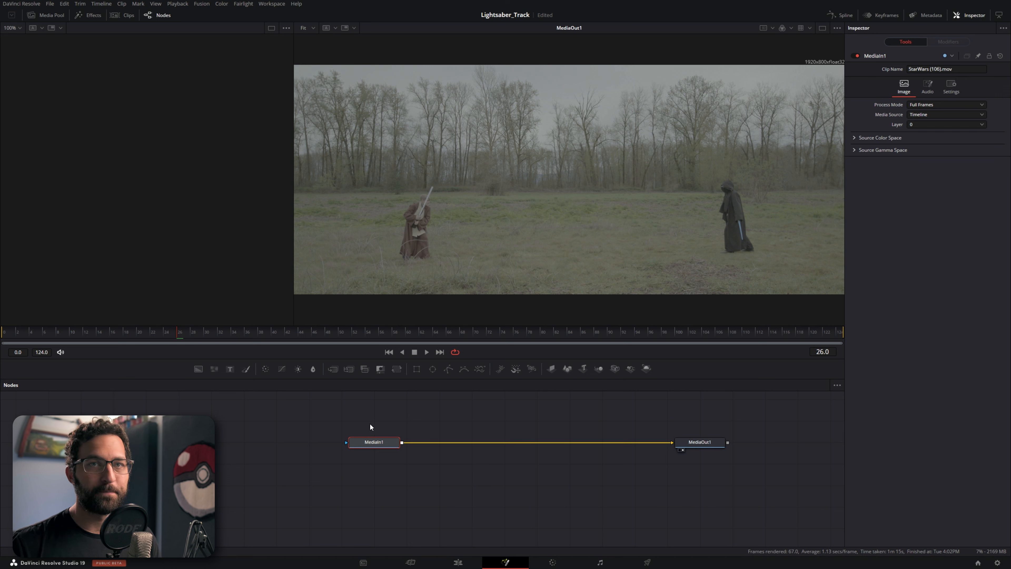
pyautogui.click(376, 442)
pyautogui.hotkey('shift', 'space')
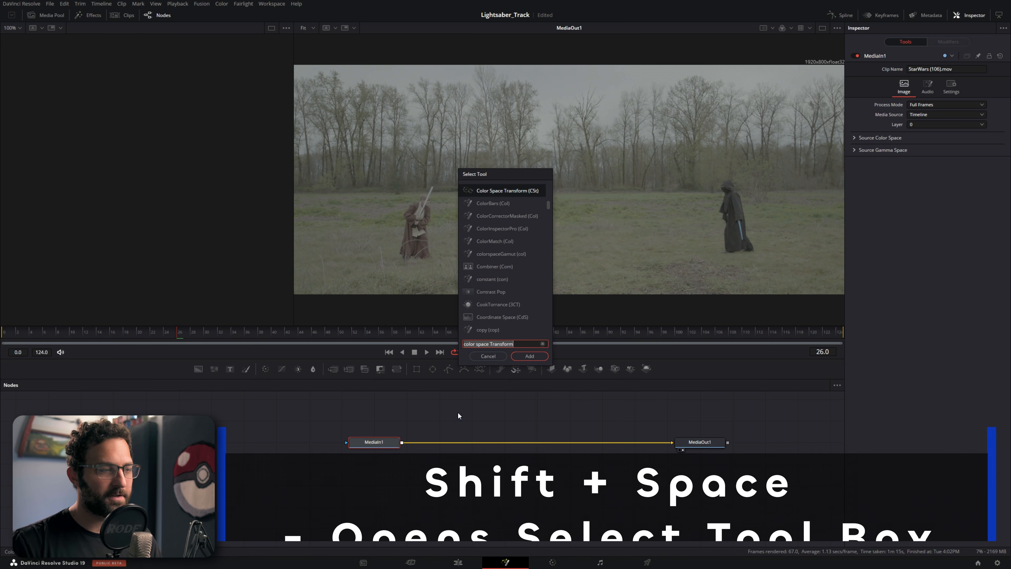
pyautogui.press('Return')
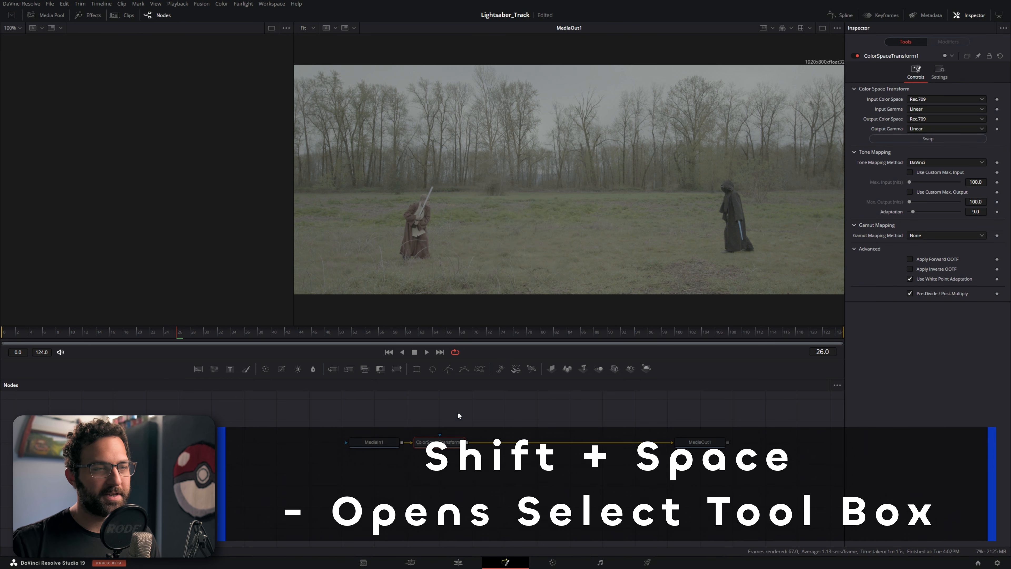
# Set the transform's input color space to Blackmagic Design Wide Gamut and its input gamma to Blackmagic Design Film Gen 5.
pyautogui.click(934, 101)
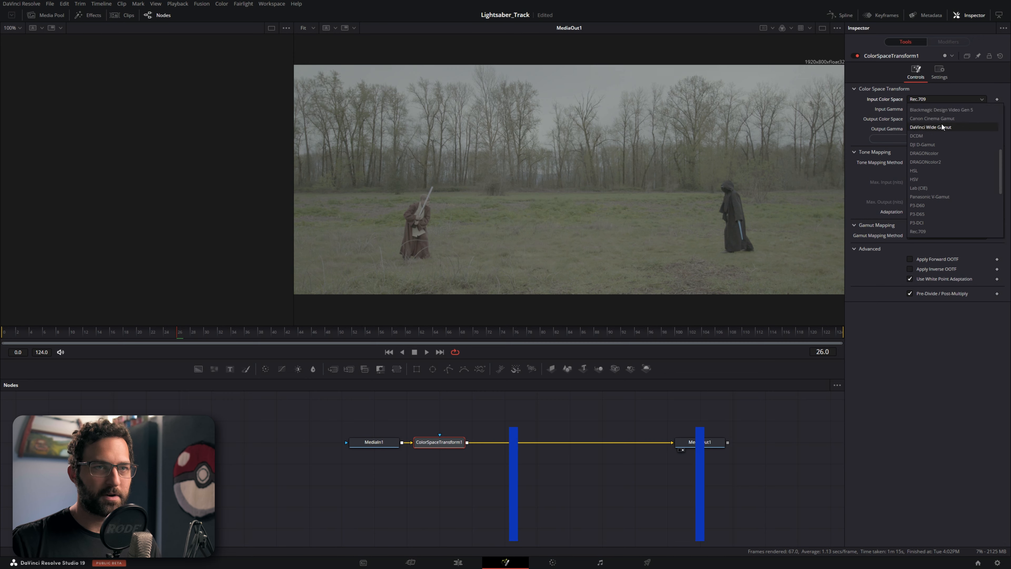
pyautogui.click(907, 199)
pyautogui.click(837, 132)
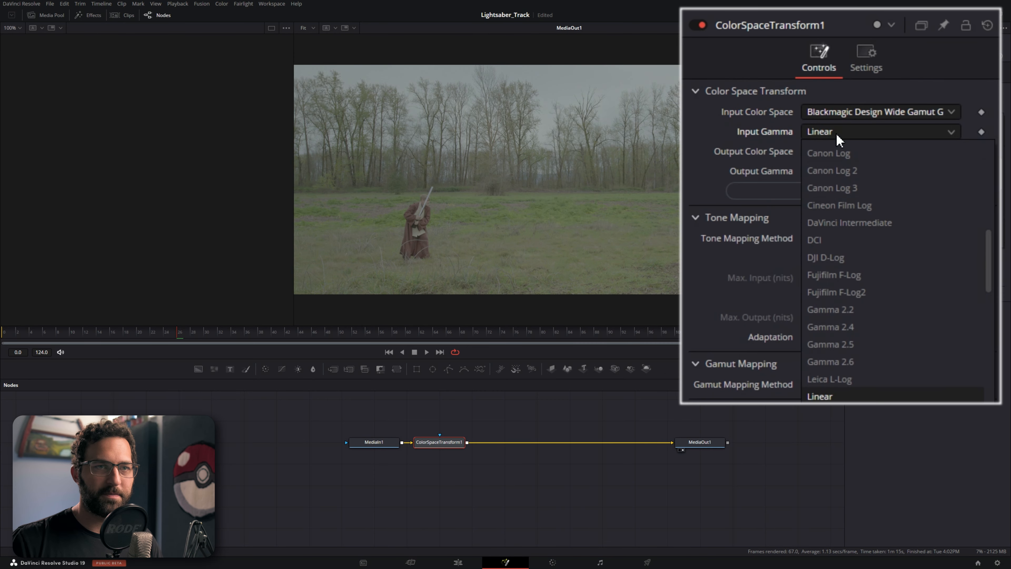
pyautogui.scroll(4, 873, 229)
pyautogui.click(906, 285)
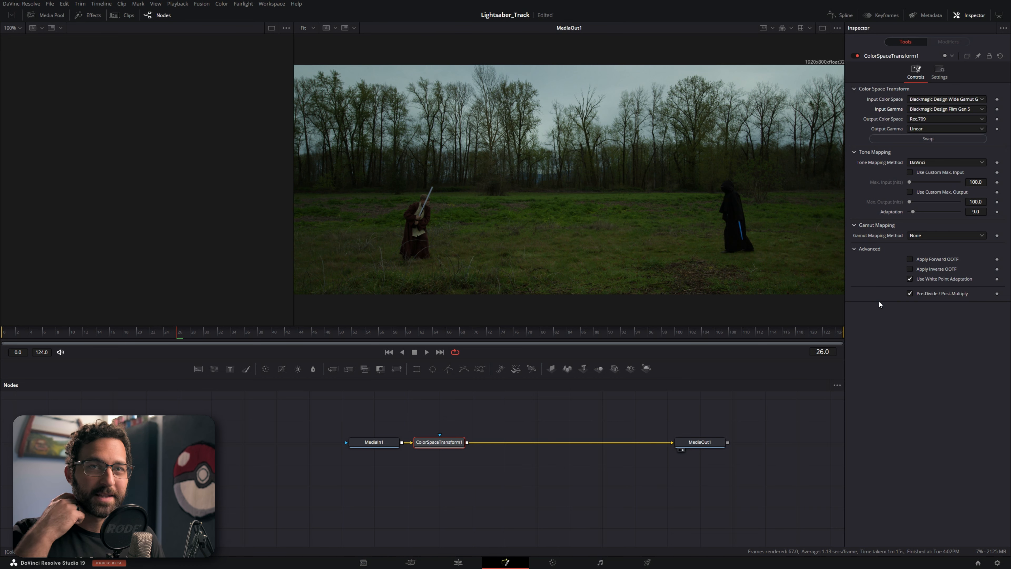
# Duplicate the Color Space Transform node and place the copy in the chain just before MediaOut1.
pyautogui.hotkey('ctrl', 'c')
pyautogui.hotkey('ctrl', 'v')
pyautogui.moveTo(490, 445); pyautogui.dragTo(588, 446)
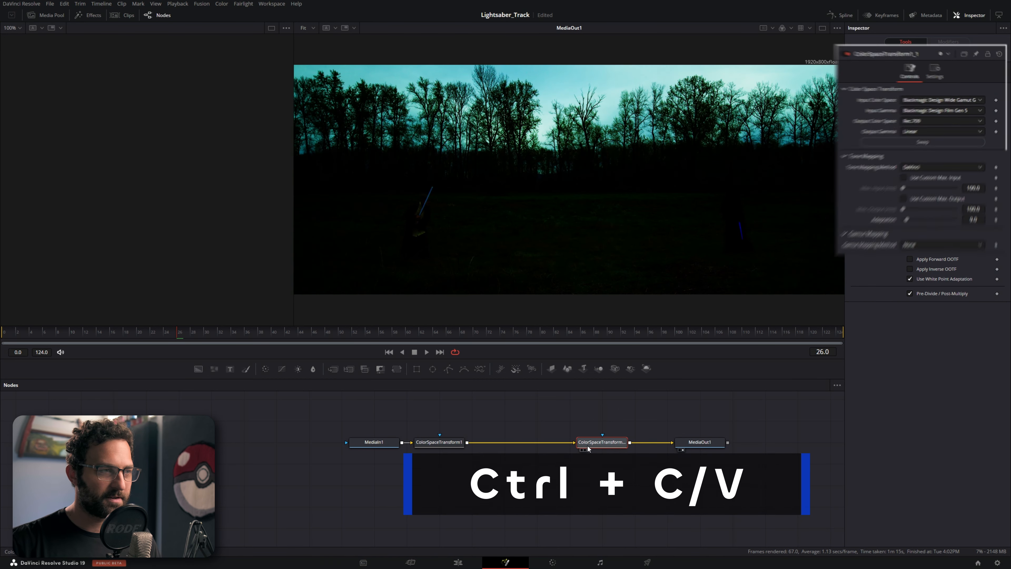
# Swap the copied transform's input and output settings, and set its output to Rec.709 color space with Gamma 2.4.
pyautogui.click(922, 141)
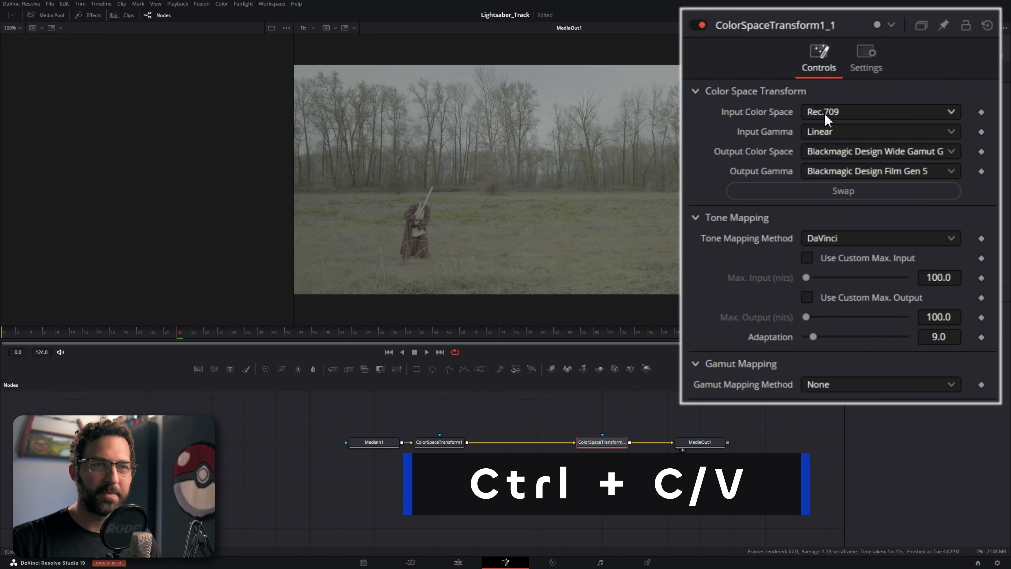
pyautogui.click(826, 151)
pyautogui.scroll(-8, 860, 279)
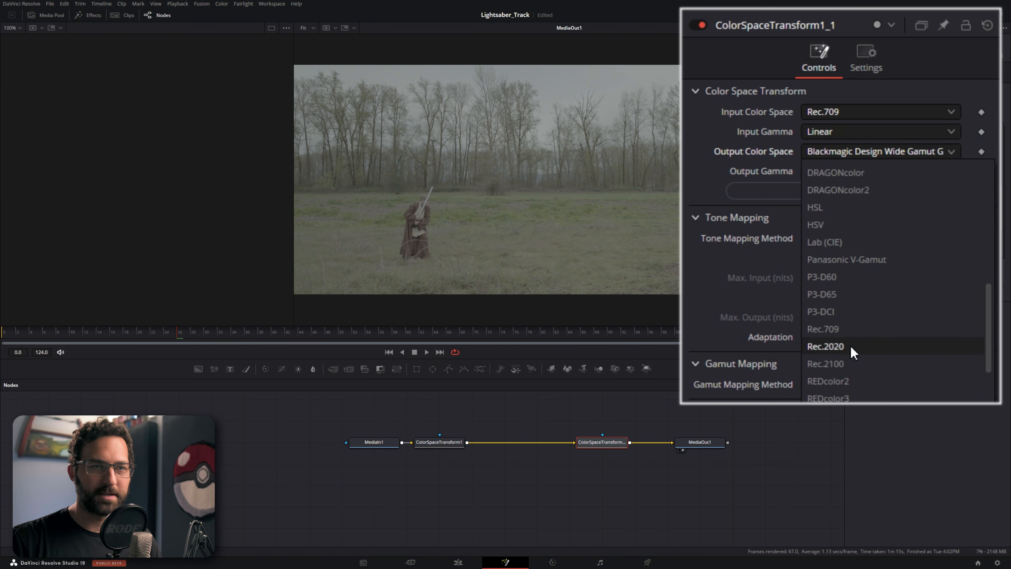
pyautogui.click(836, 330)
pyautogui.click(855, 171)
pyautogui.scroll(-3, 868, 351)
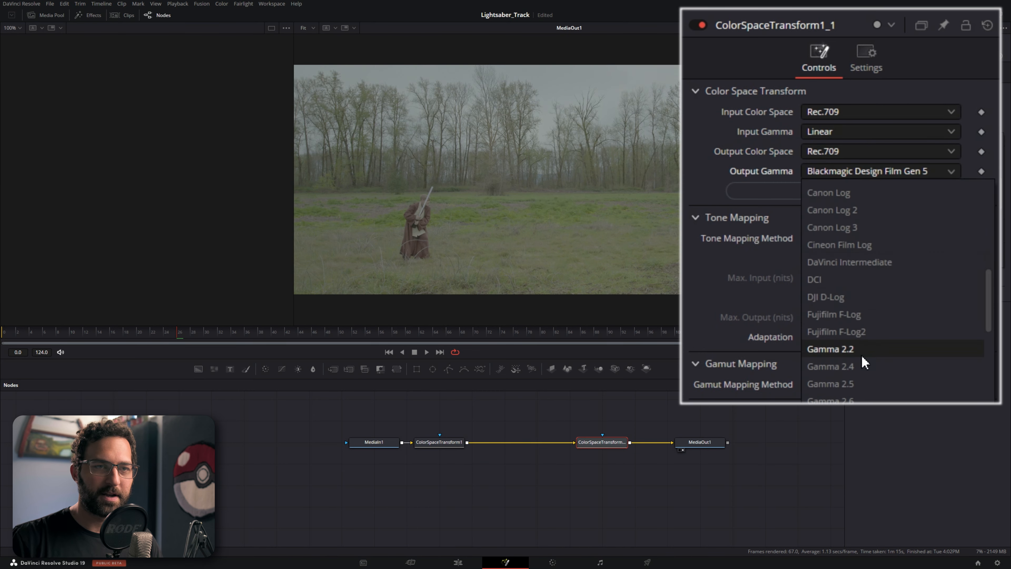
pyautogui.click(863, 365)
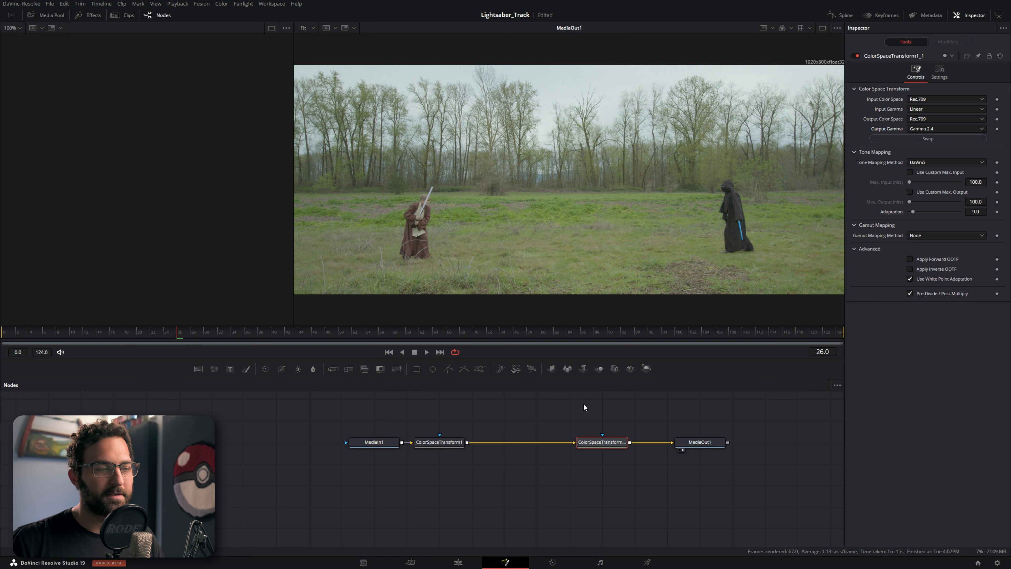
# Insert a Tracker node between the two Color Space Transform nodes.
pyautogui.click(450, 446)
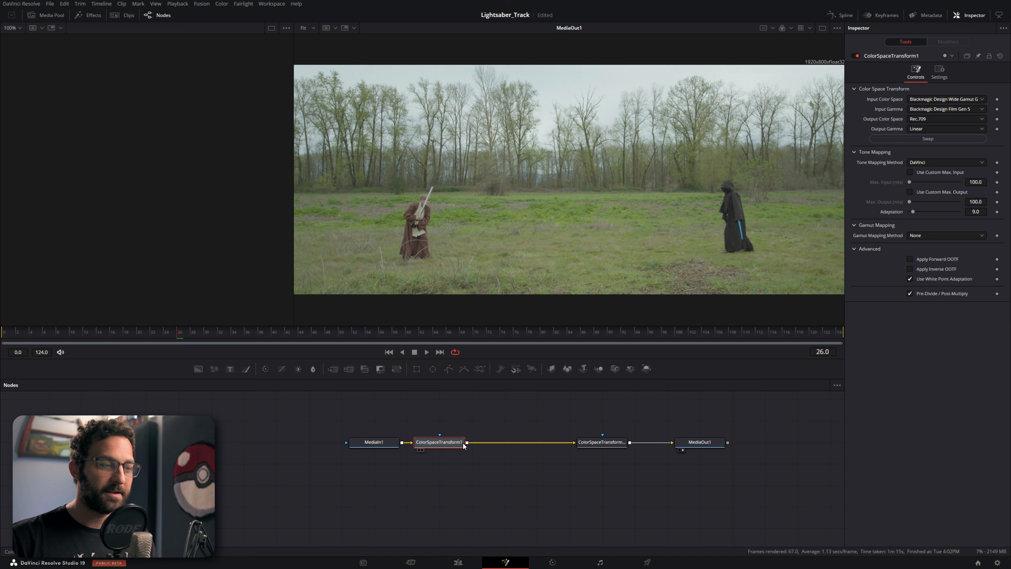
pyautogui.click(596, 446)
pyautogui.click(440, 445)
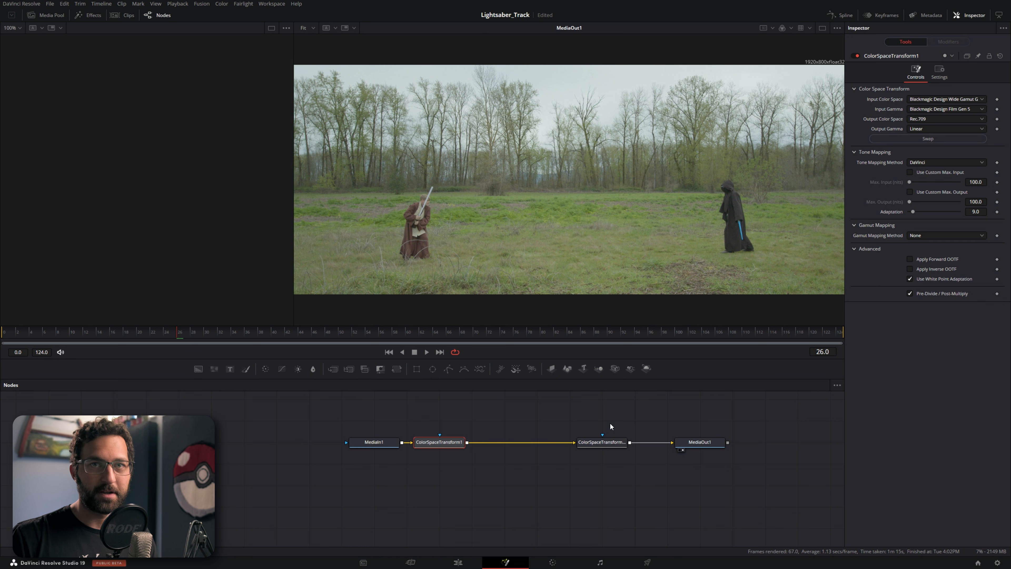
pyautogui.hotkey('shift', 'space')
pyautogui.write('track')
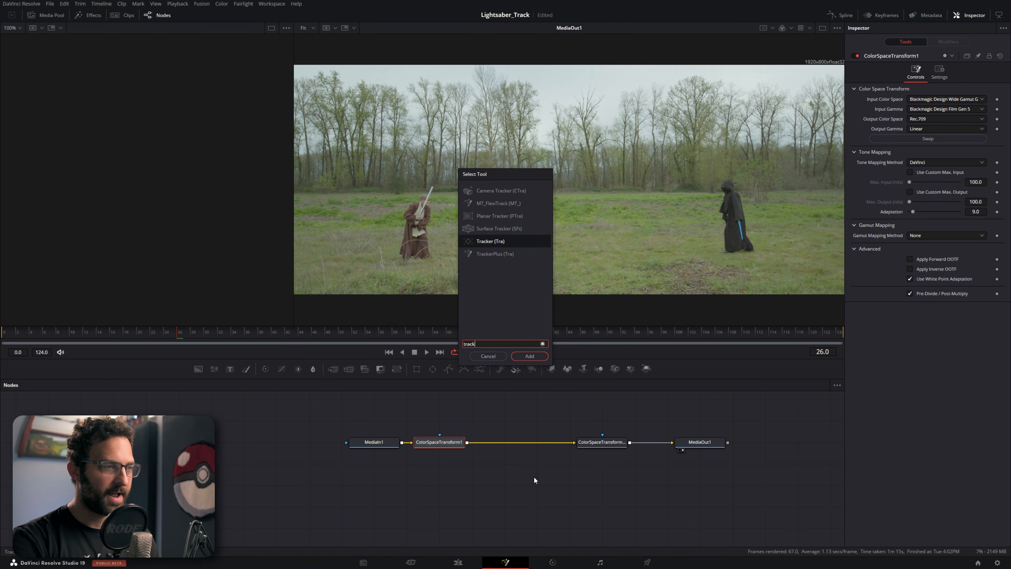
pyautogui.press('Return')
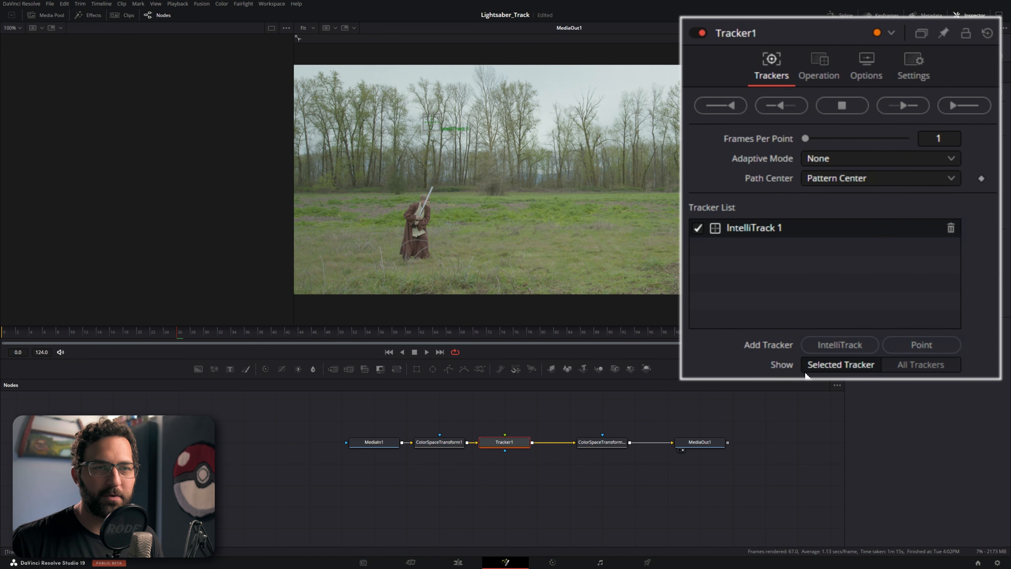
# Add a second IntelliTrack point, and place IntelliTrack 1 on the brown-robed fighter's blade tip and IntelliTrack 2 at the blade's base.
pyautogui.click(831, 343)
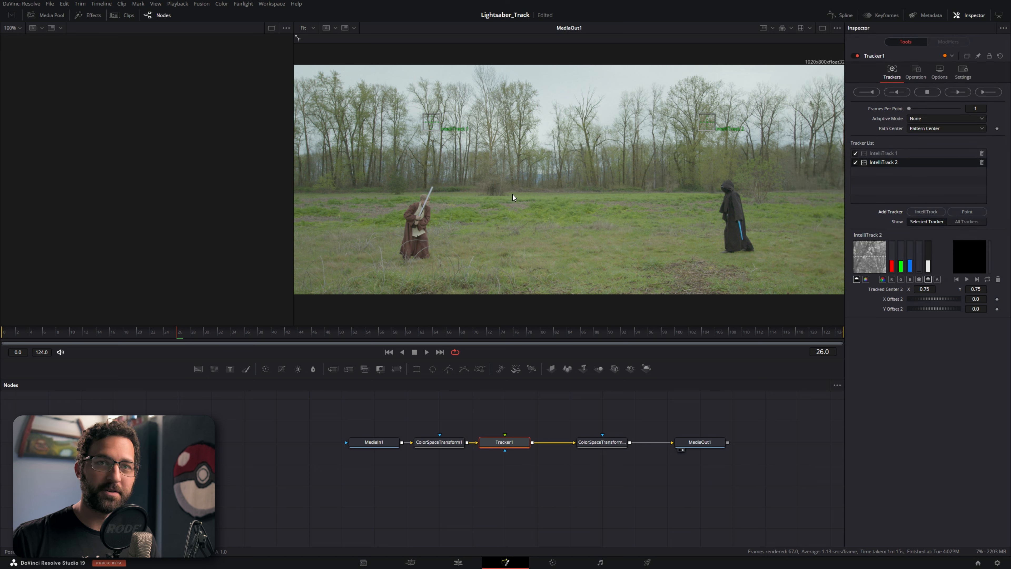
pyautogui.moveTo(431, 119); pyautogui.dragTo(433, 186)
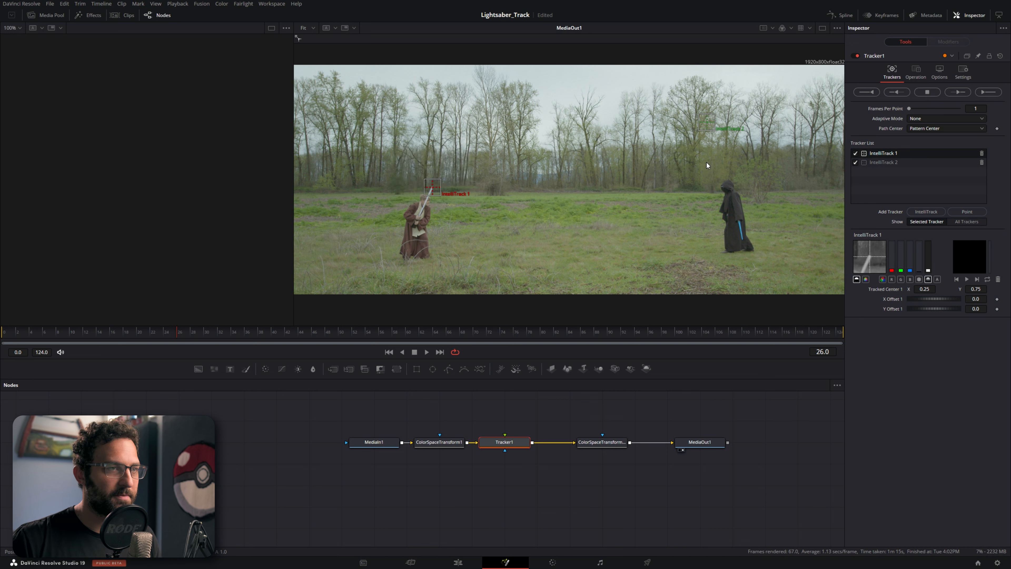
pyautogui.moveTo(705, 122); pyautogui.dragTo(420, 213)
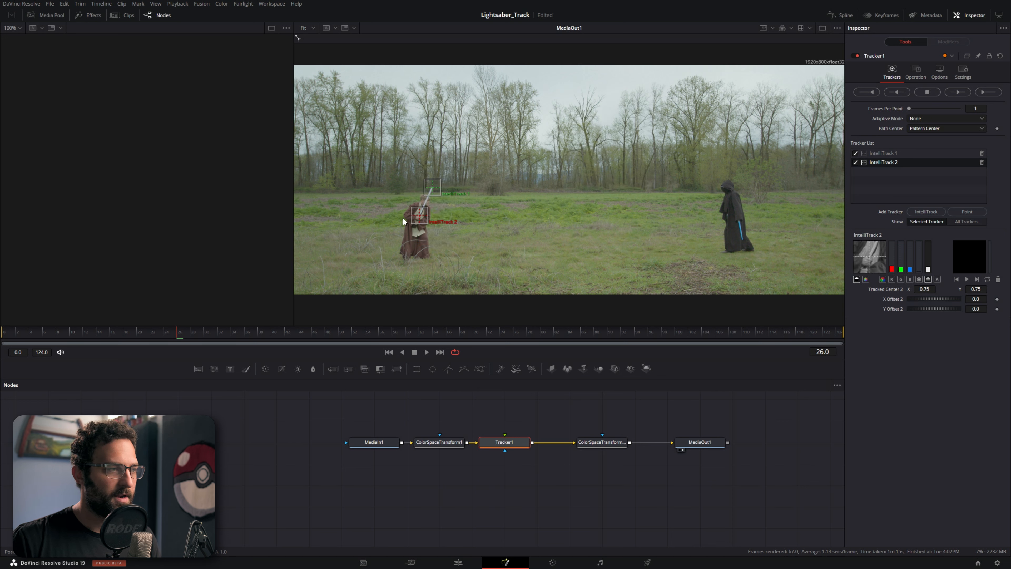
pyautogui.scroll(4, 408, 215)
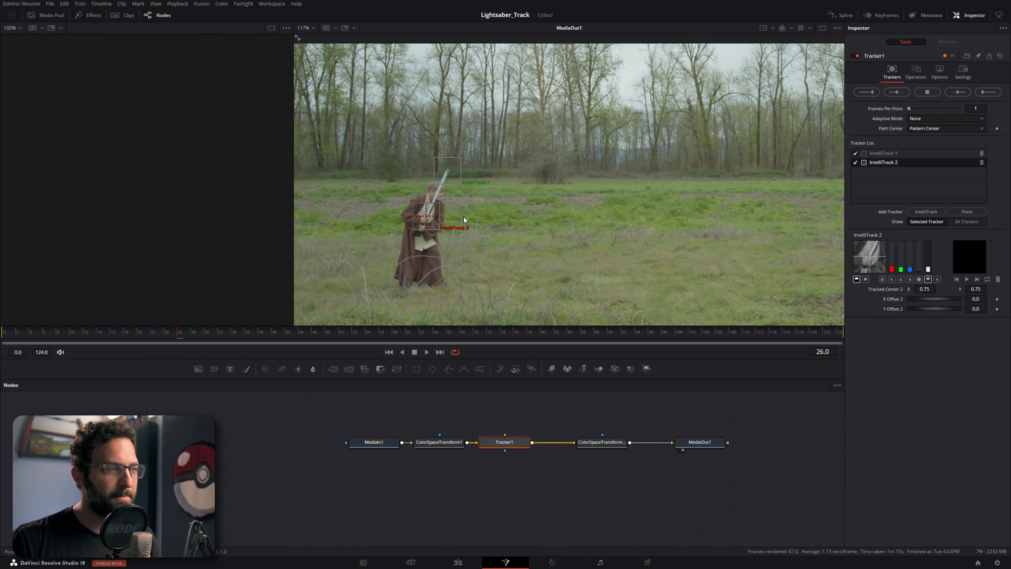
pyautogui.scroll(4, 463, 216)
pyautogui.scroll(-4, 610, 216)
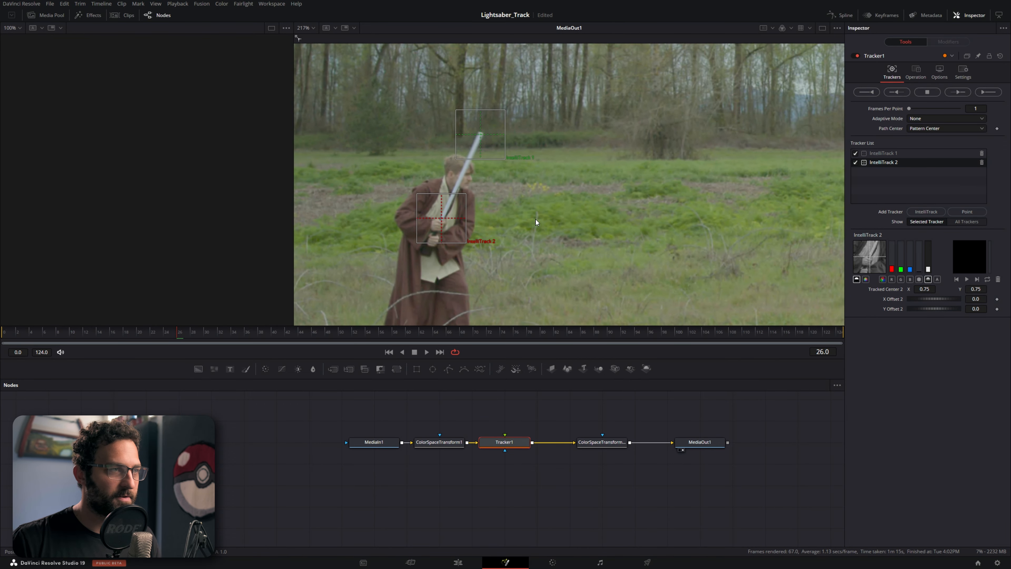
pyautogui.scroll(4, 592, 216)
pyautogui.scroll(-1, 590, 228)
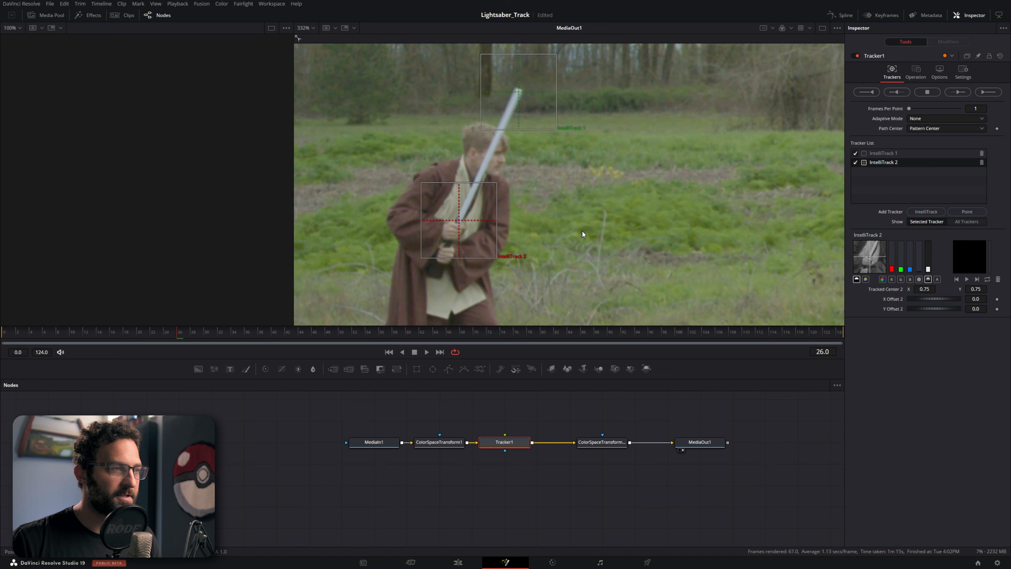
pyautogui.moveTo(461, 220); pyautogui.dragTo(459, 217)
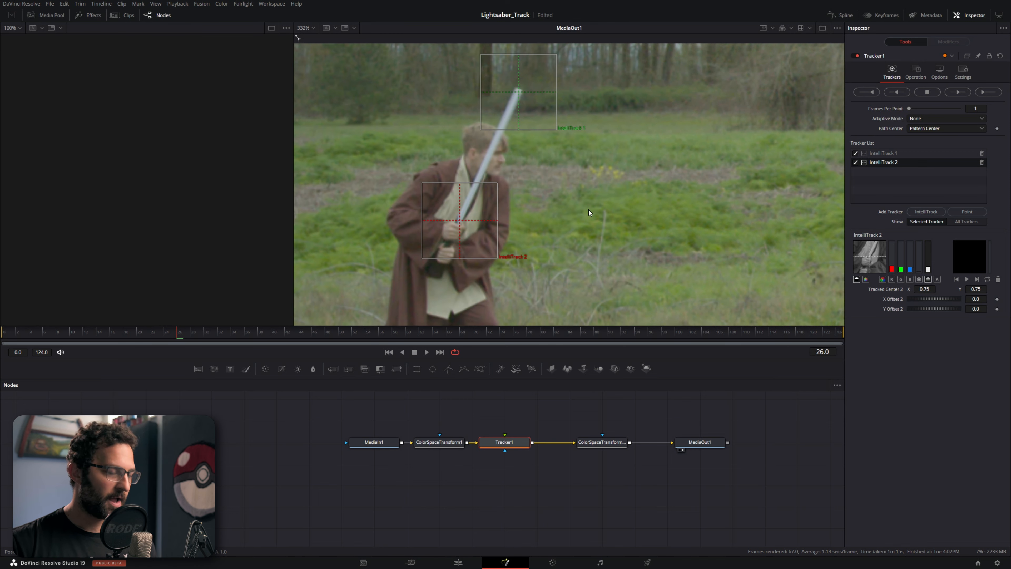
pyautogui.hotkey('ctrl', 'f')
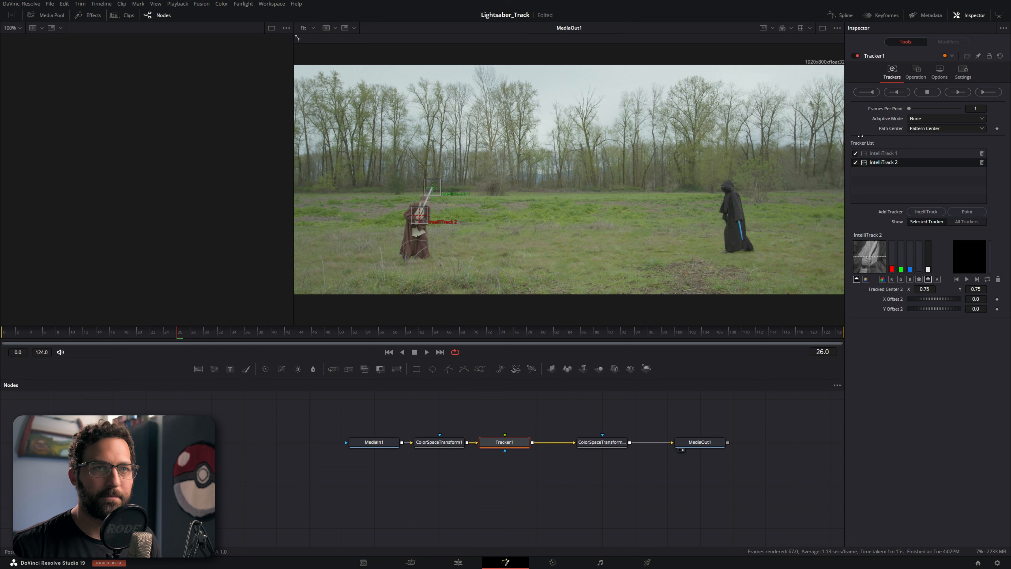
# Track both points forward from frame 26 and stop the tracking at frame 82.
pyautogui.click(957, 92)
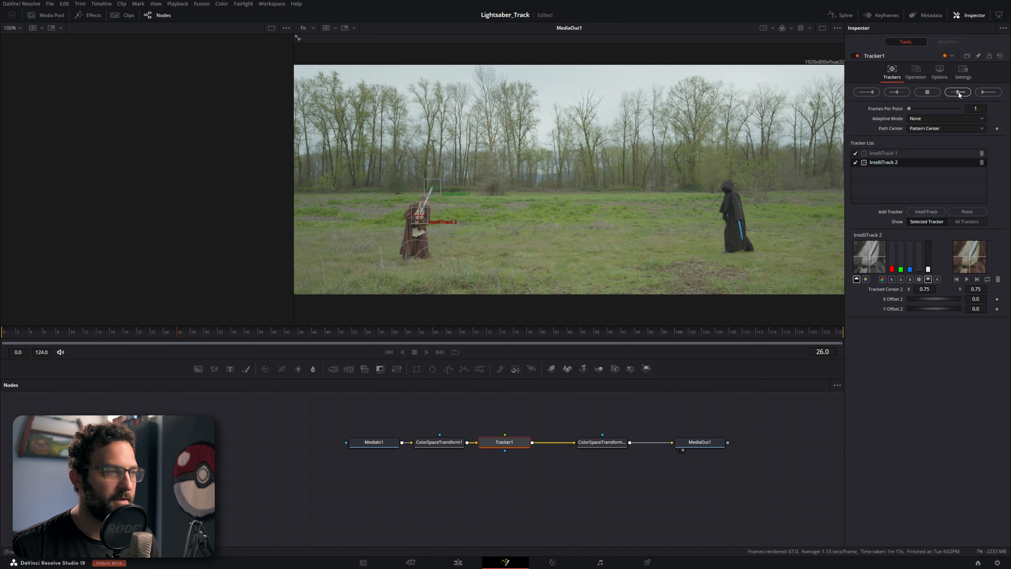
pyautogui.click(932, 92)
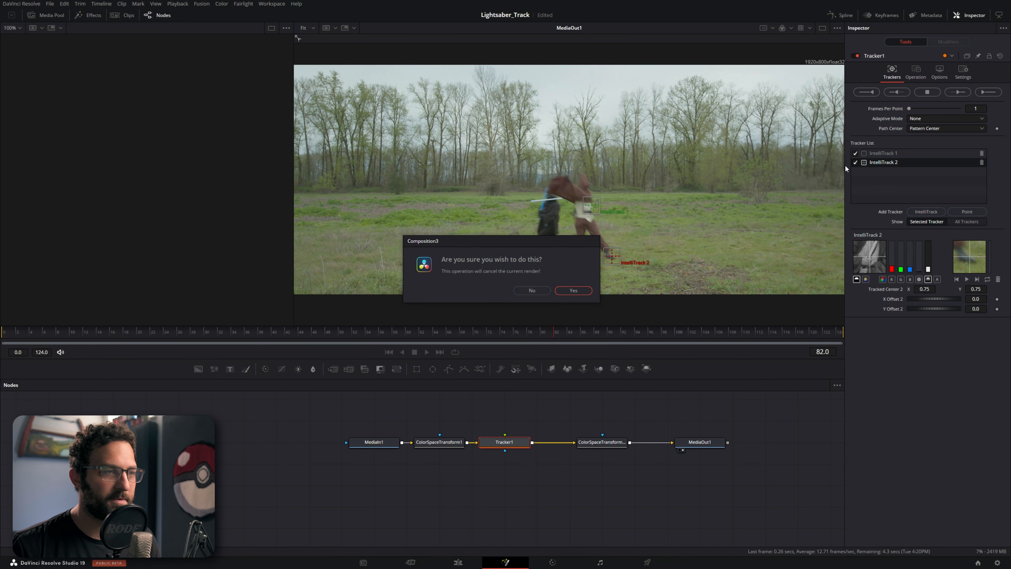
pyautogui.click(571, 291)
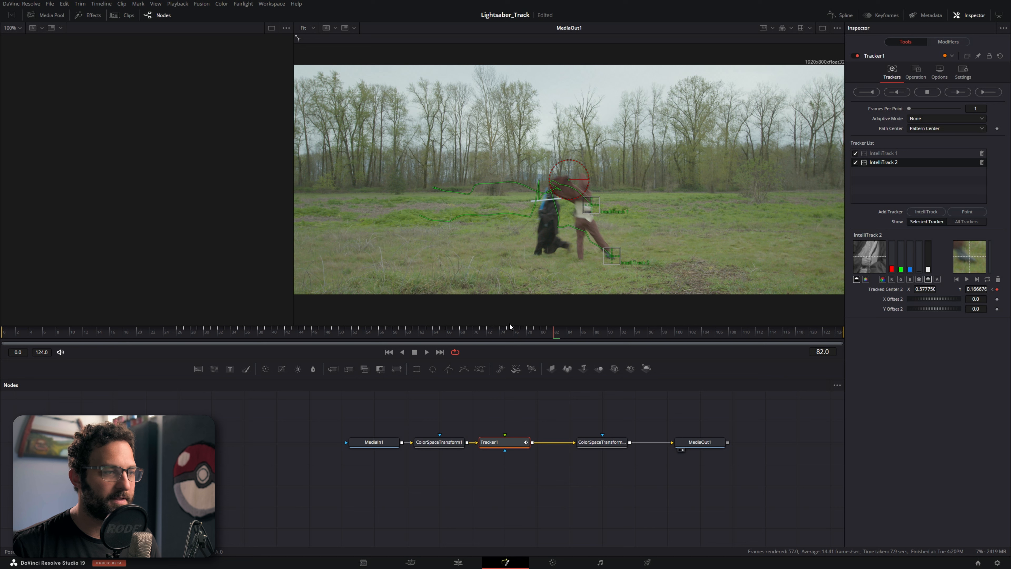
# Return to frame 26 and track both points backward to the start of the clip.
pyautogui.moveTo(524, 333); pyautogui.dragTo(455, 346)
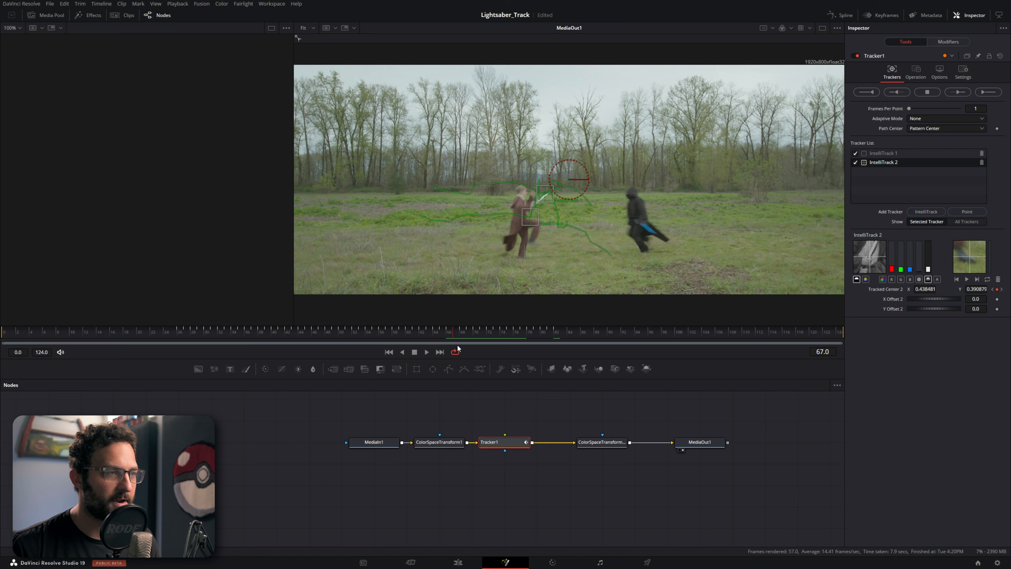
pyautogui.moveTo(419, 338); pyautogui.dragTo(181, 336)
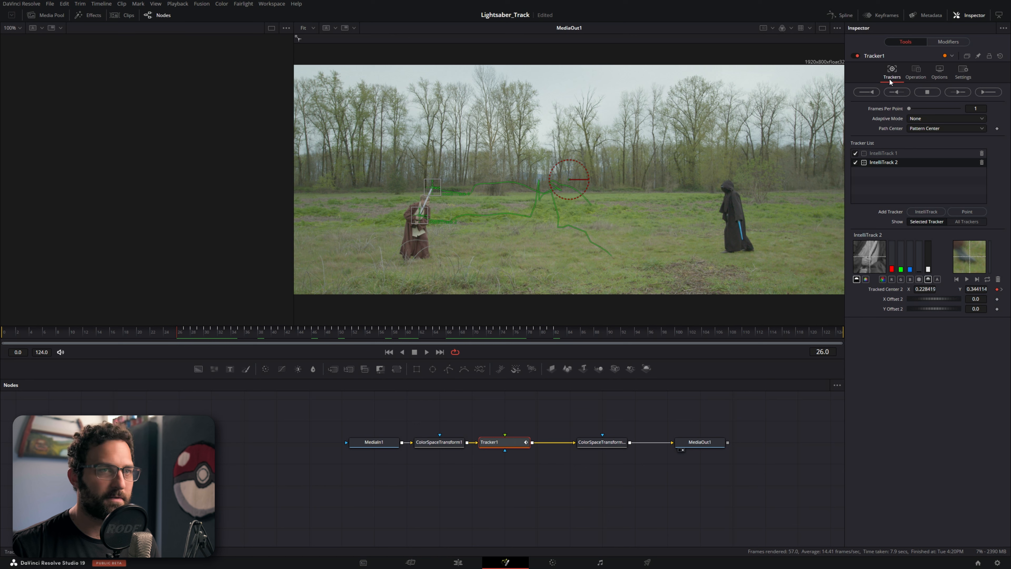
pyautogui.click(901, 92)
# Correct the IntelliTrack 2 path at frames 68 and 69 by moving its point onto the base of the blade.
pyautogui.moveTo(56, 335); pyautogui.dragTo(460, 338)
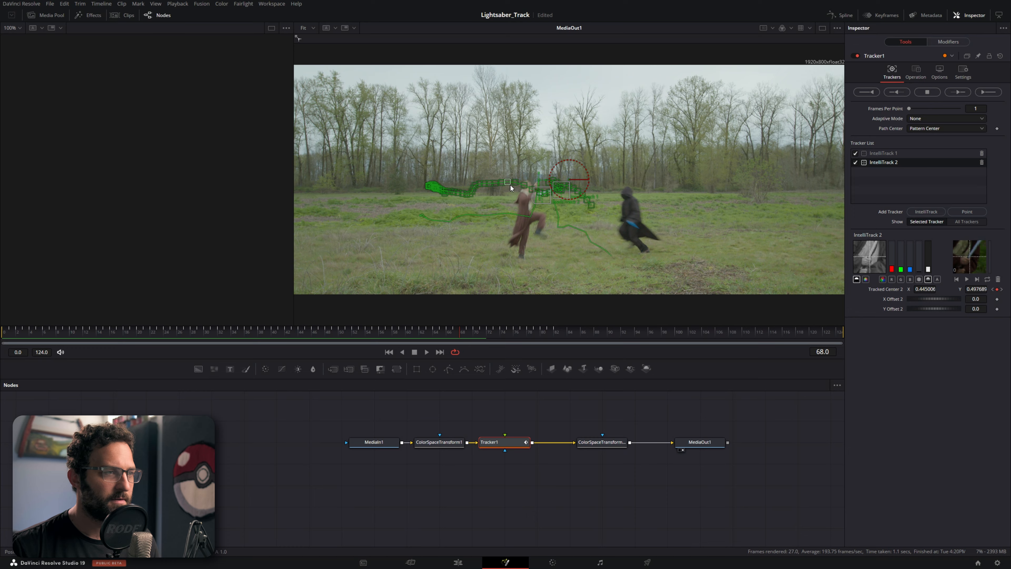
pyautogui.scroll(10, 546, 176)
pyautogui.moveTo(464, 337)
pyautogui.mouseDown()
pyautogui.moveTo(478, 334)
pyautogui.moveTo(465, 333)
pyautogui.mouseUp()
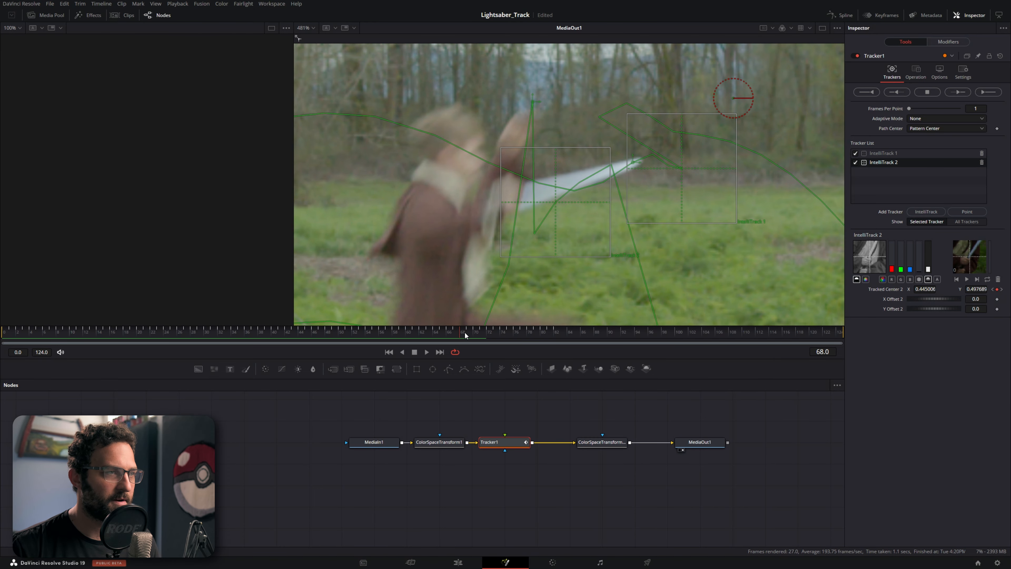
pyautogui.click(534, 103)
pyautogui.moveTo(521, 102); pyautogui.dragTo(434, 82)
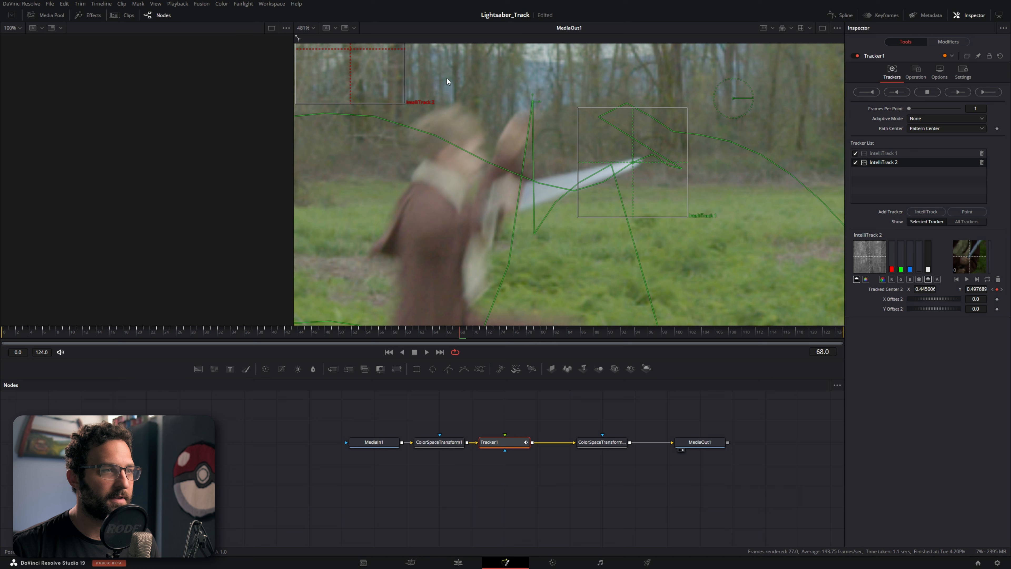
pyautogui.moveTo(533, 103); pyautogui.dragTo(524, 196)
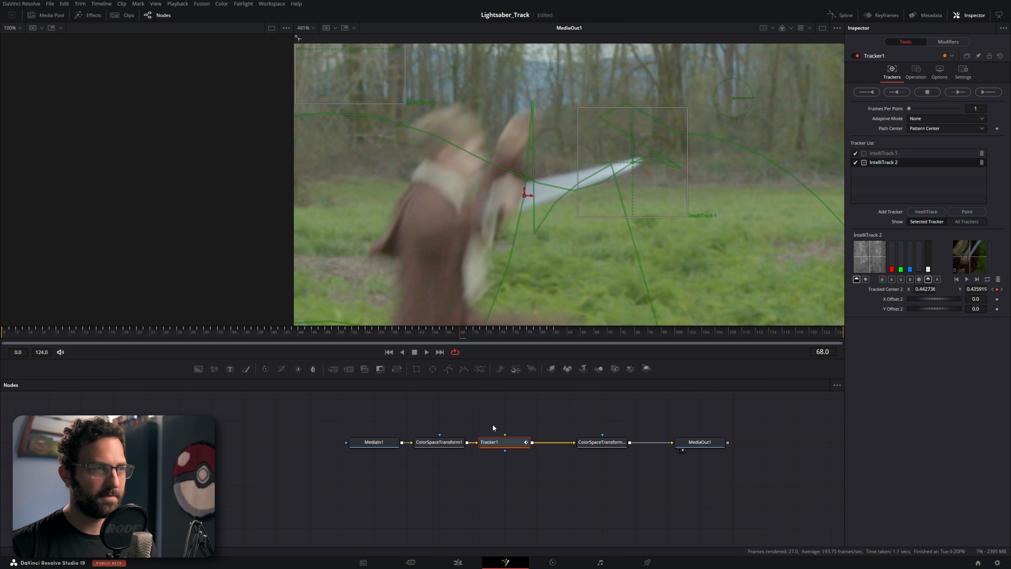
pyautogui.press('Right')
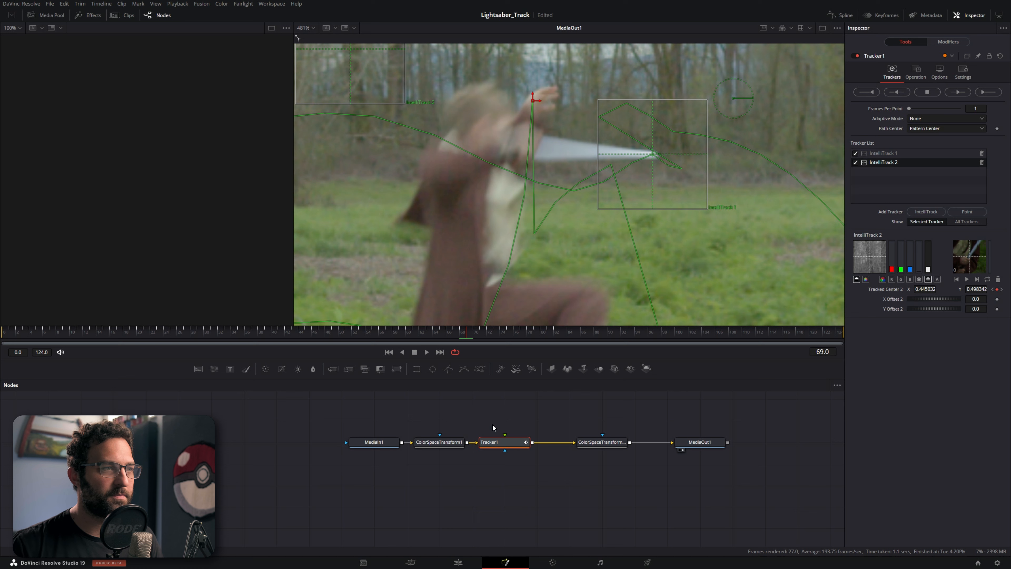
pyautogui.moveTo(533, 101); pyautogui.dragTo(539, 147)
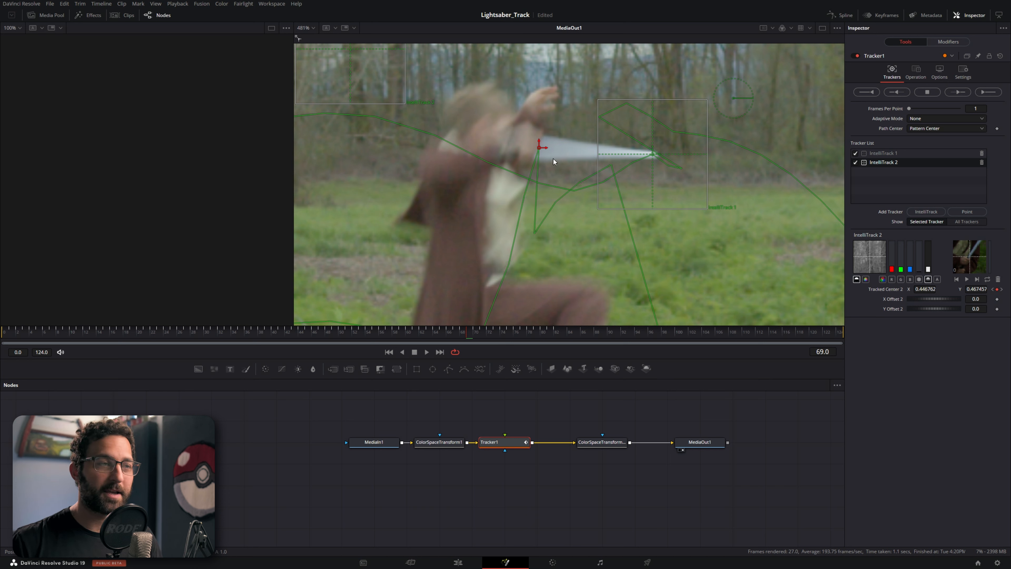
# At frame 83, place IntelliTrack 1 on the blade tip and IntelliTrack 2 on its base, and track both forward to the clip's end.
pyautogui.scroll(-6, 553, 162)
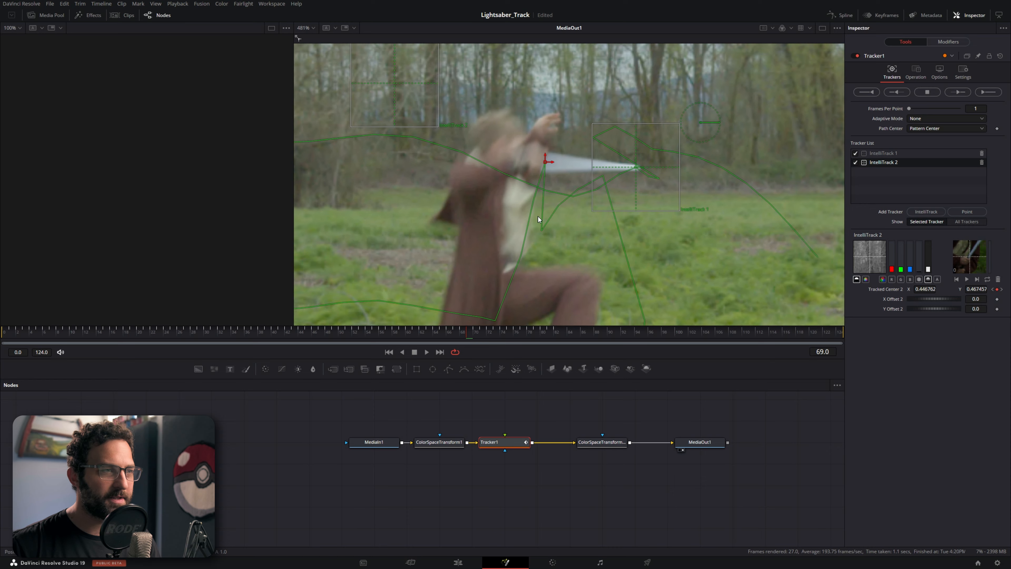
pyautogui.moveTo(569, 241); pyautogui.dragTo(509, 199)
pyautogui.moveTo(473, 334); pyautogui.dragTo(564, 335)
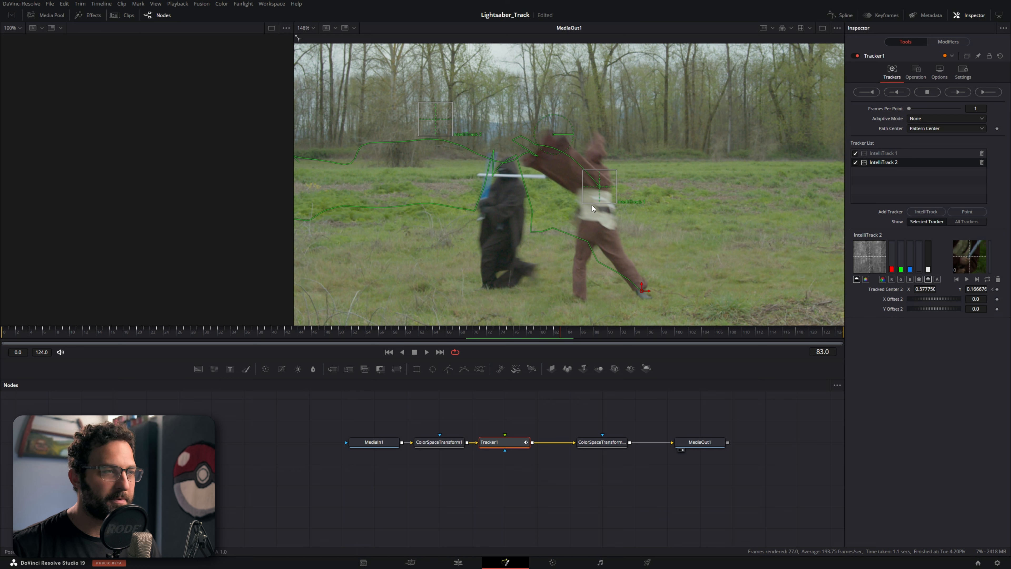
pyautogui.moveTo(601, 201); pyautogui.dragTo(471, 186)
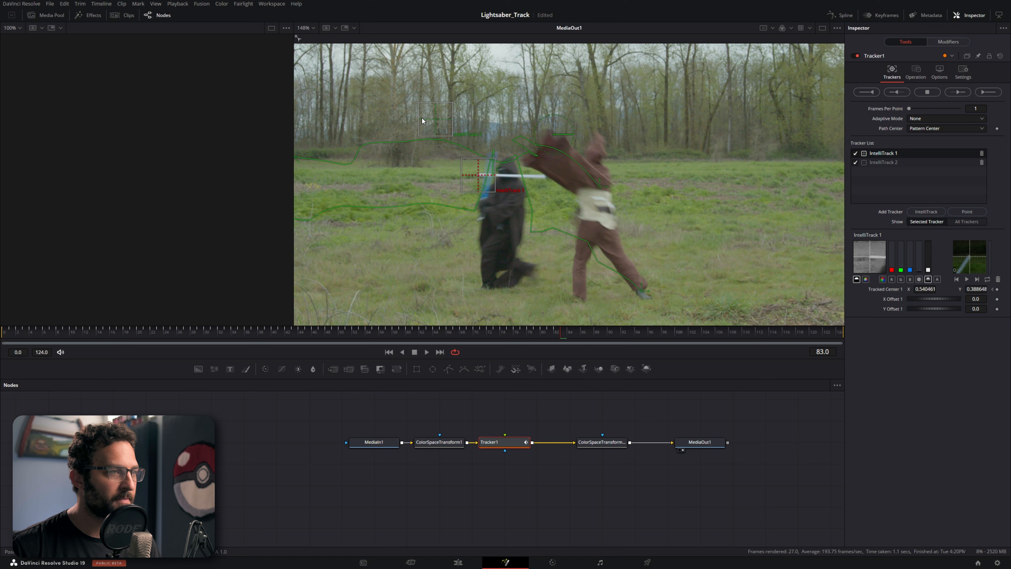
pyautogui.moveTo(425, 120); pyautogui.dragTo(533, 179)
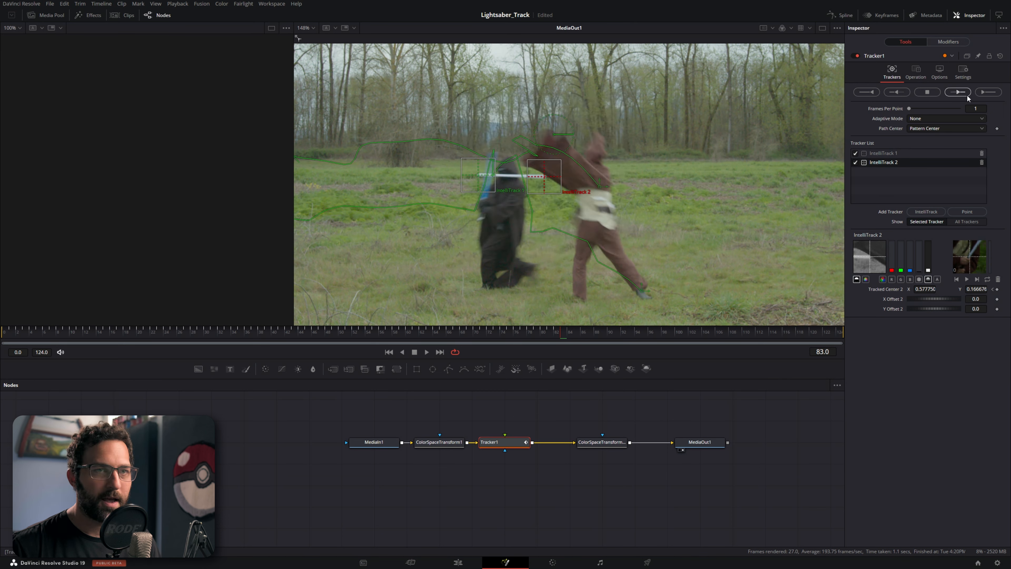
pyautogui.click(964, 90)
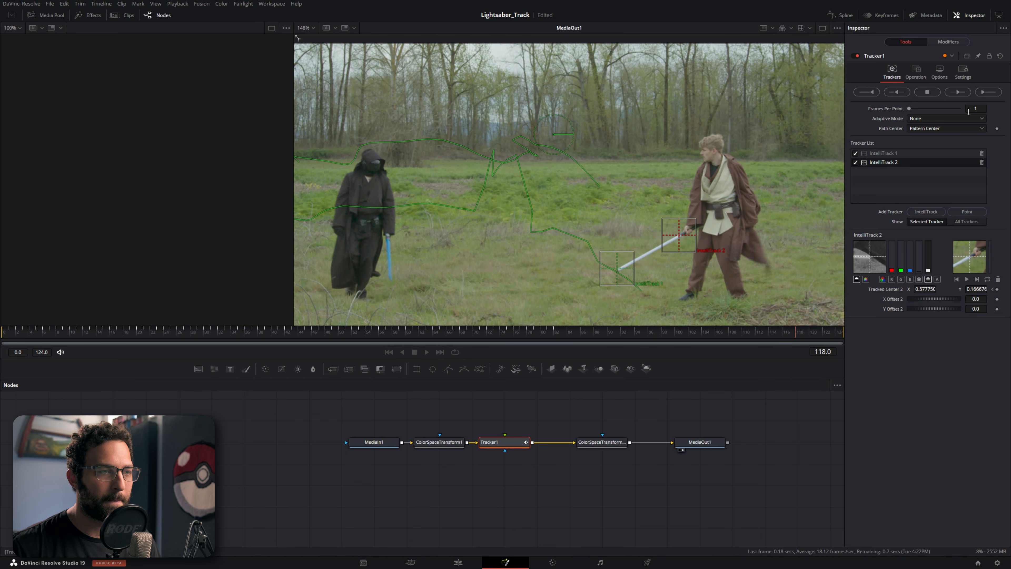
pyautogui.click(585, 300)
# Correct the IntelliTrack 2 path at frames 91 and 90 by moving its points onto the base of the blade.
pyautogui.moveTo(808, 331); pyautogui.dragTo(619, 330)
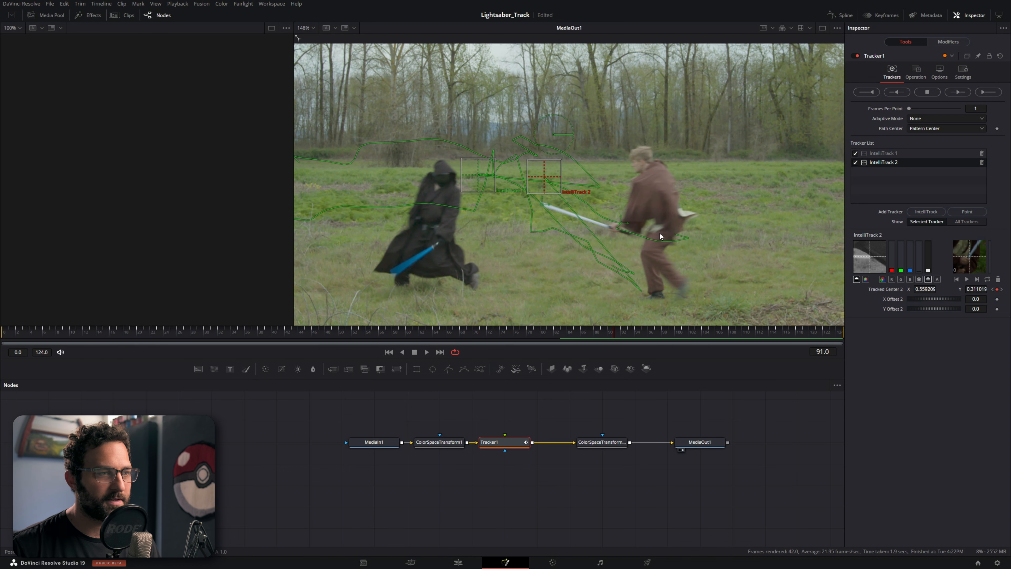
pyautogui.click(681, 238)
pyautogui.scroll(5, 780, 236)
pyautogui.scroll(1, 657, 229)
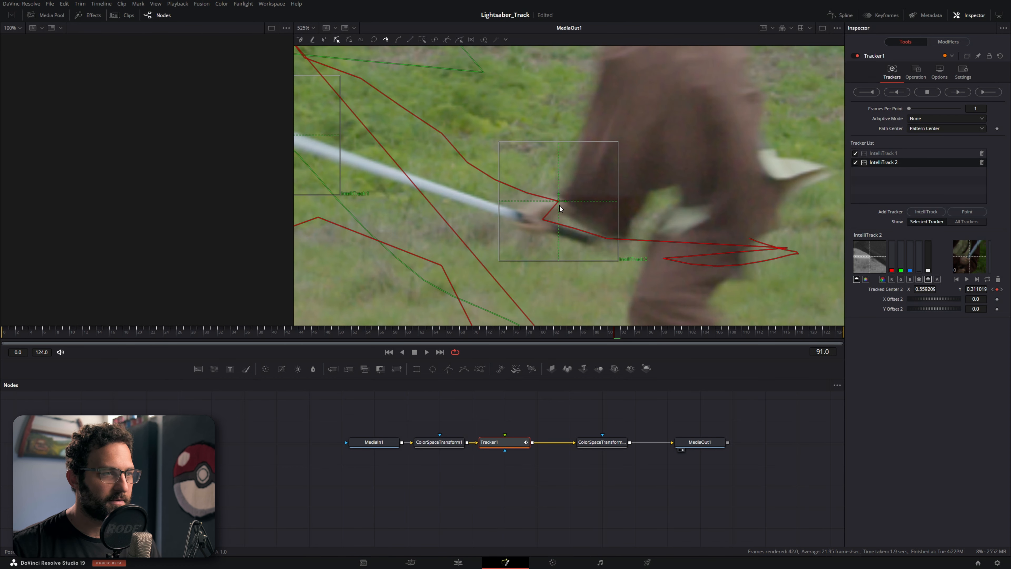
pyautogui.moveTo(611, 338)
pyautogui.mouseDown()
pyautogui.moveTo(630, 337)
pyautogui.moveTo(602, 338)
pyautogui.mouseUp()
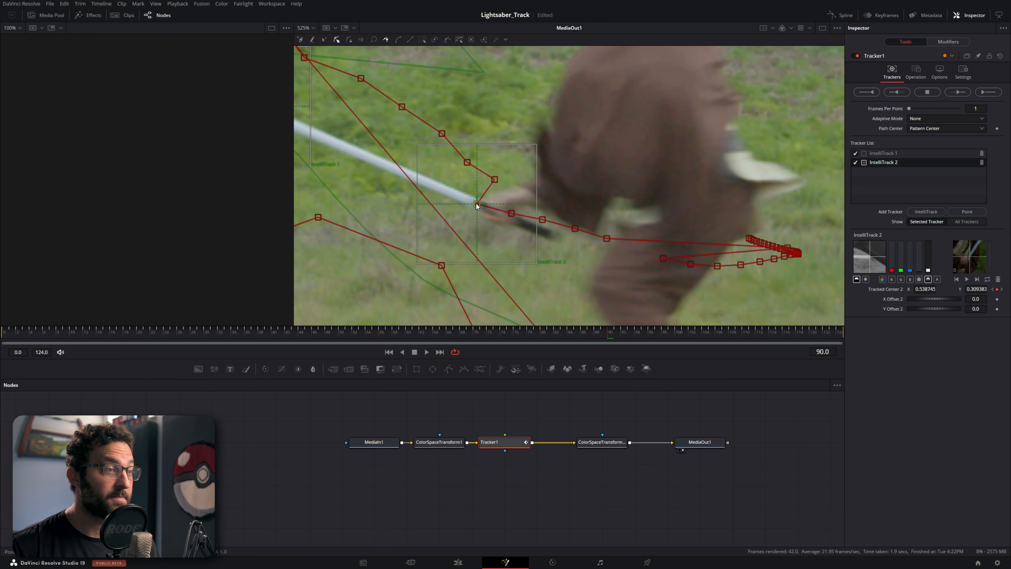
# Working backward from frame 89 toward frame 83, move the IntelliTrack 2 path points onto the blade's base.
pyautogui.press('Left')
pyautogui.press('Left')
pyautogui.press('Left')
pyautogui.scroll(3, 530, 184)
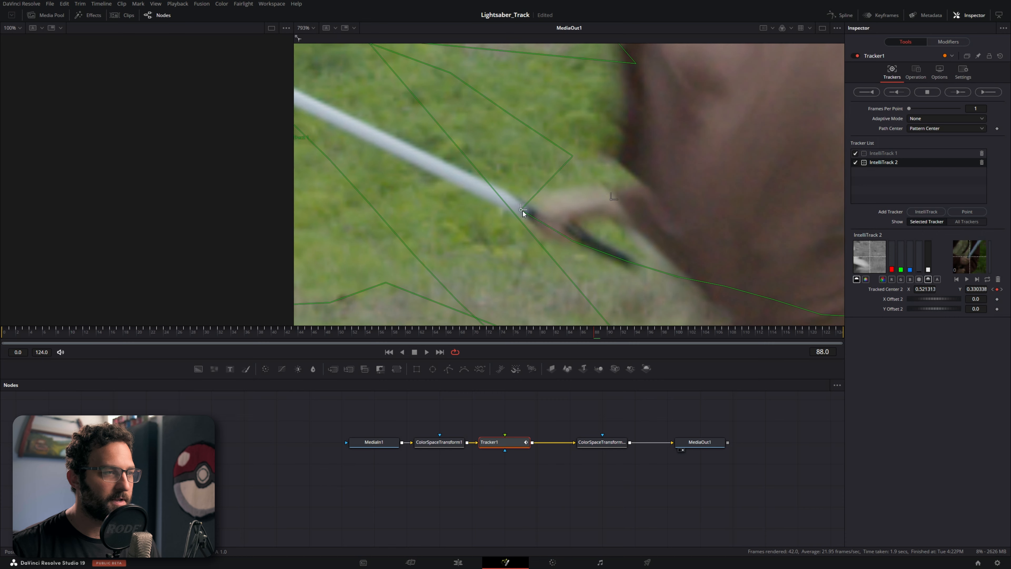
pyautogui.moveTo(521, 180); pyautogui.dragTo(671, 281)
pyautogui.moveTo(663, 216); pyautogui.dragTo(591, 221)
pyautogui.press('Left')
pyautogui.moveTo(602, 173); pyautogui.dragTo(552, 179)
pyautogui.press('Left')
pyautogui.press('Left')
pyautogui.press('Right')
pyautogui.press('Right')
pyautogui.press('Right')
pyautogui.press('Right')
pyautogui.press('Right')
pyautogui.moveTo(696, 228); pyautogui.dragTo(563, 150)
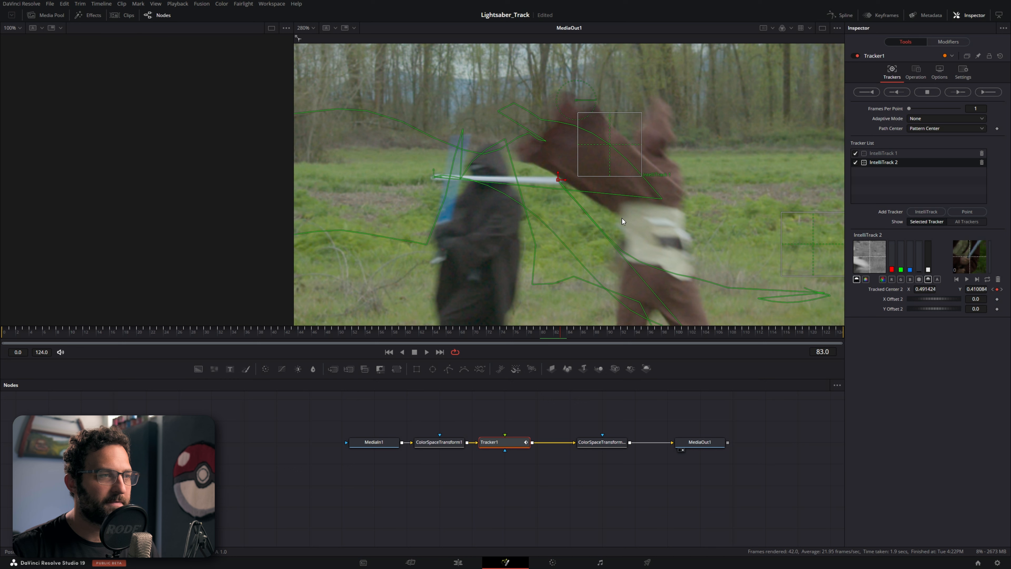
# Step backward from frame 83 to frame 70 to check the tracked paths against the blade's tip and base.
pyautogui.press('Left')
pyautogui.press('Left')
pyautogui.press('Left')
pyautogui.press('Left')
pyautogui.press('Left')
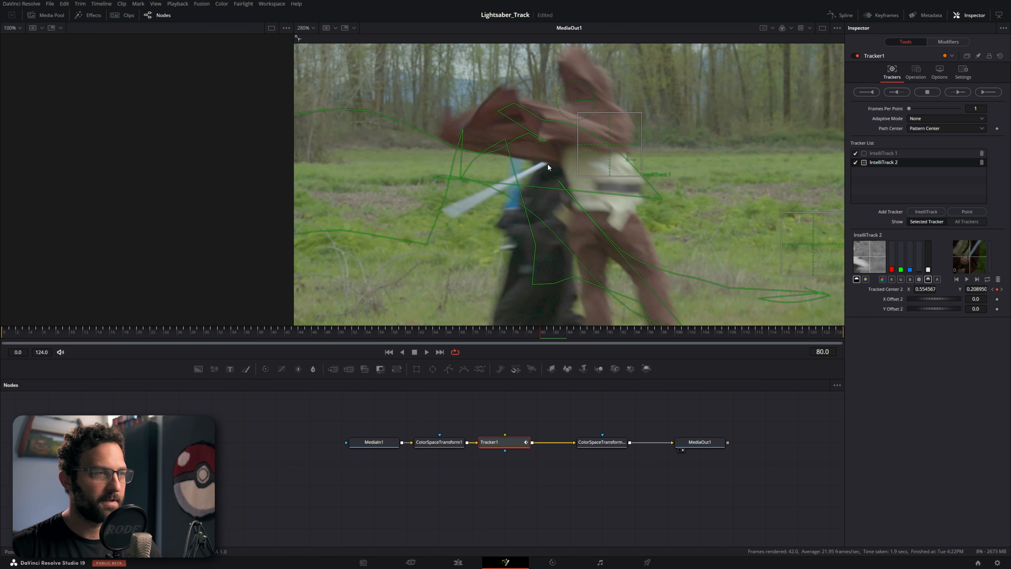
pyautogui.press('Left')
pyautogui.press('Left')
pyautogui.press('Left')
pyautogui.press('Left')
pyautogui.press('Left')
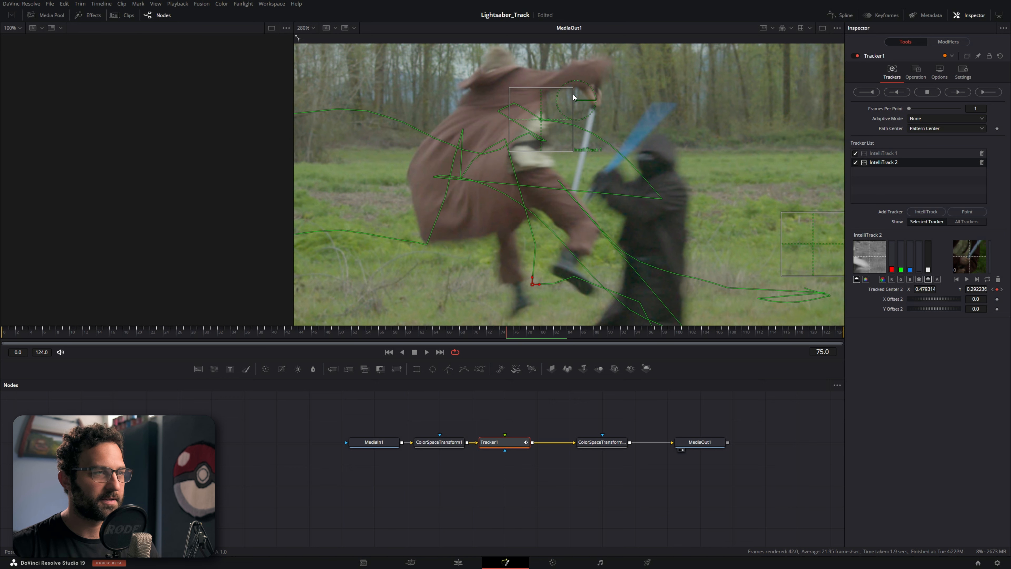
pyautogui.press('Left')
pyautogui.press('Left')
pyautogui.press('Left')
pyautogui.press('Left')
pyautogui.press('Left')
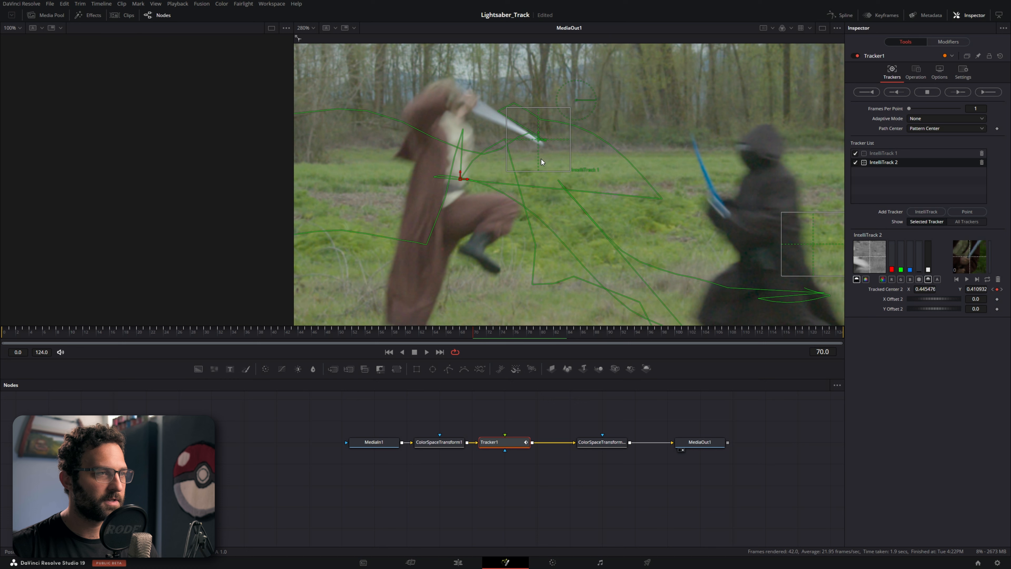
pyautogui.press('Right')
pyautogui.press('Right')
# Go to frame 64 and turn off IntelliTrack 2 so only the IntelliTrack 1 path is shown.
pyautogui.moveTo(442, 341); pyautogui.dragTo(436, 341)
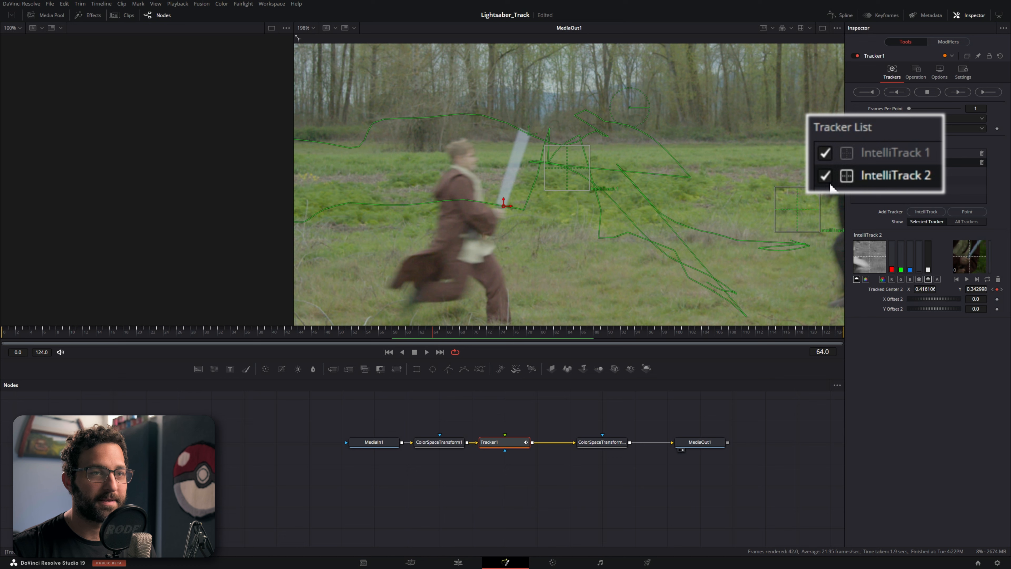
pyautogui.click(856, 162)
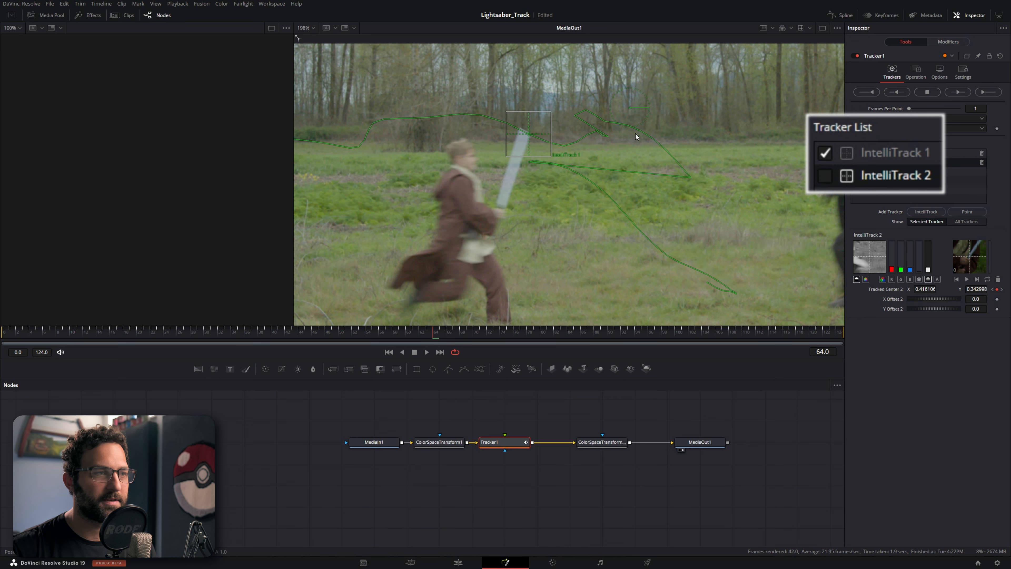
pyautogui.scroll(2, 601, 103)
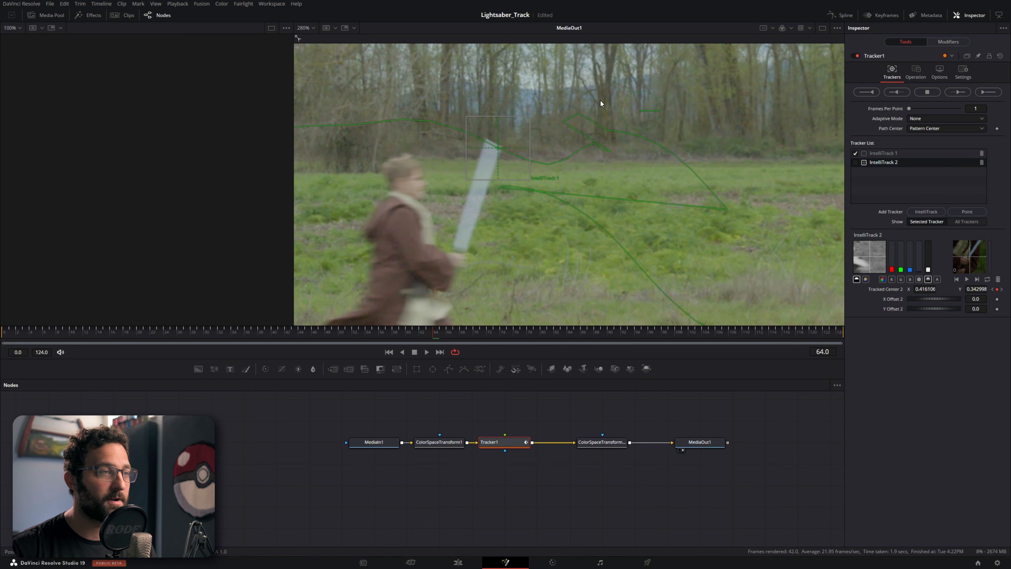
# At frame 71, move the IntelliTrack 1 pattern box aside and place its path point on the blade tip.
pyautogui.press('Right')
pyautogui.press('Right')
pyautogui.press('Right')
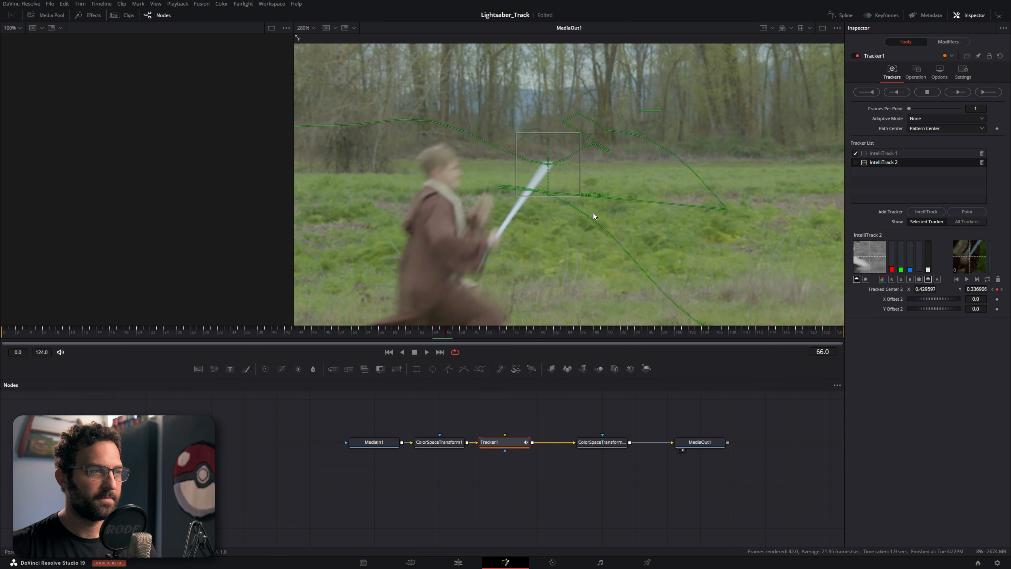
pyautogui.press('Right')
pyautogui.press('Right')
pyautogui.press('Right')
pyautogui.press('Right')
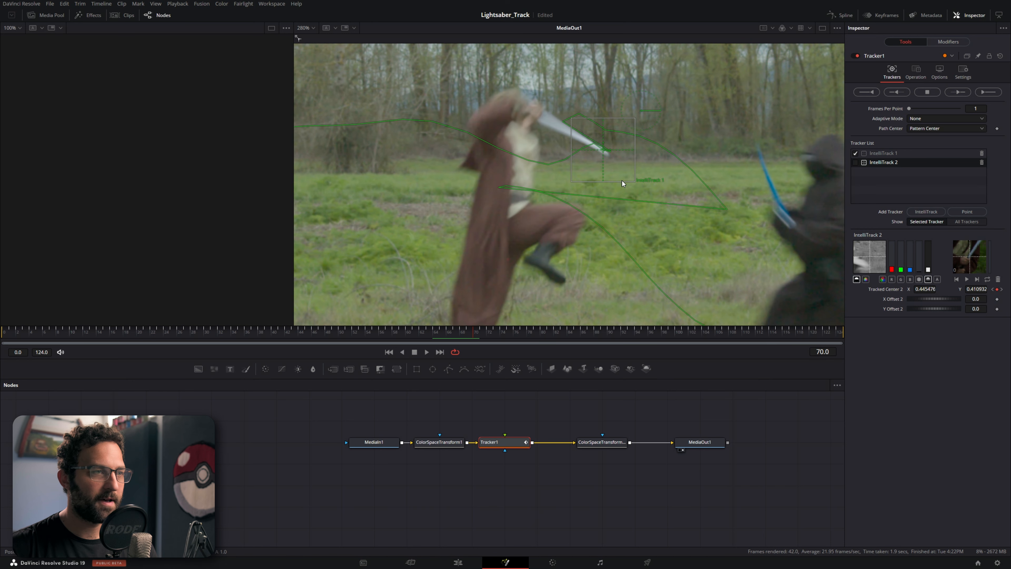
pyautogui.scroll(8, 695, 152)
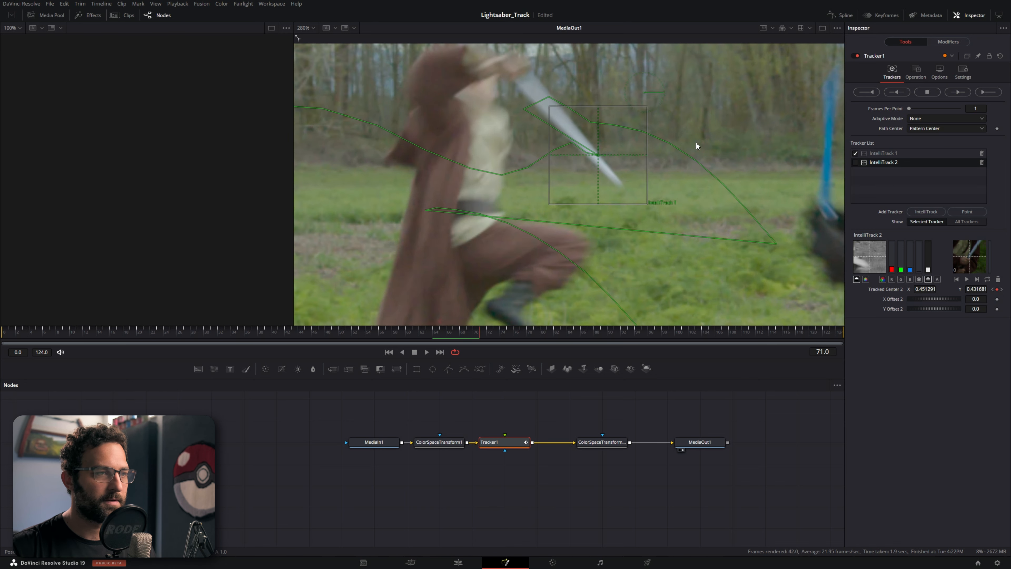
pyautogui.moveTo(551, 172); pyautogui.dragTo(914, 130)
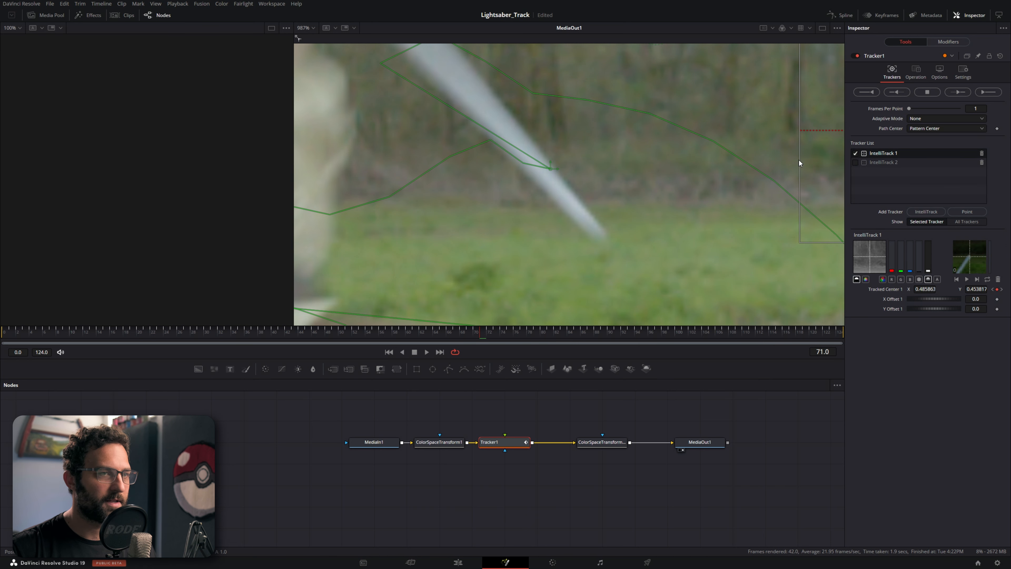
pyautogui.moveTo(550, 168); pyautogui.dragTo(601, 231)
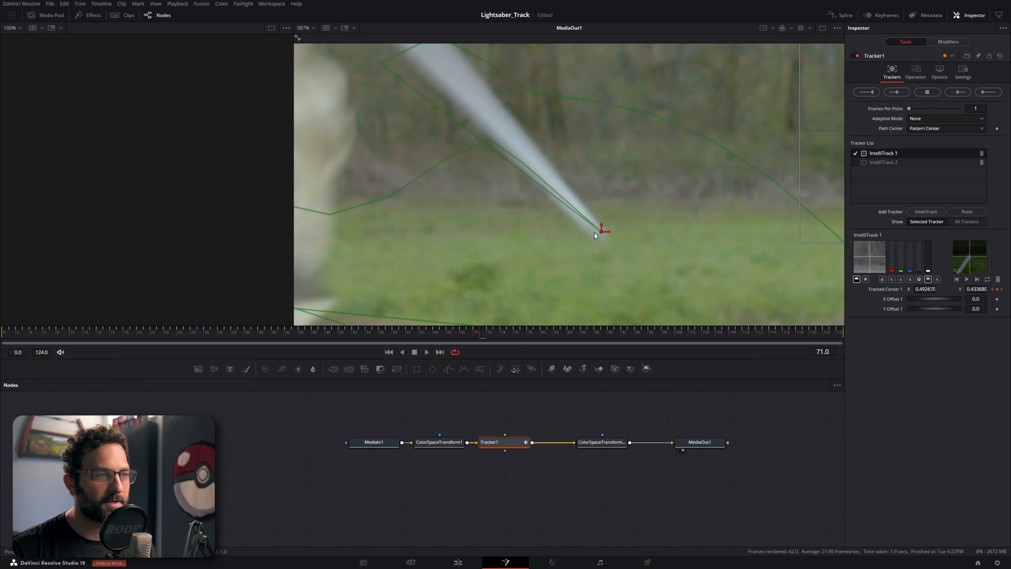
# Correct the IntelliTrack 1 path from frame 72 to frame 74 by moving each point onto the blade tip.
pyautogui.press('Right')
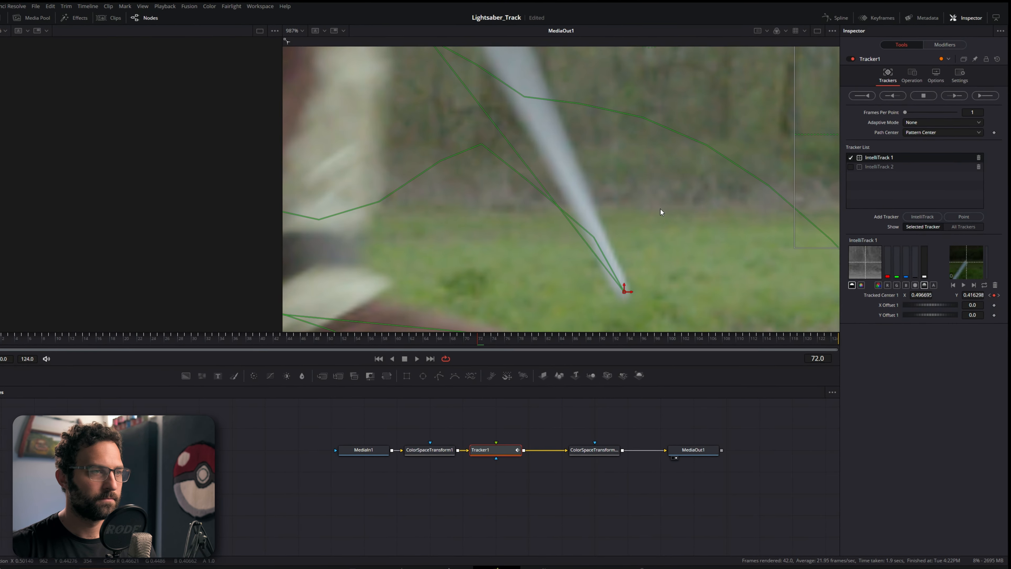
pyautogui.press('Right')
pyautogui.scroll(-5, 557, 146)
pyautogui.moveTo(483, 78); pyautogui.dragTo(609, 257)
pyautogui.press('Right')
pyautogui.moveTo(514, 95); pyautogui.dragTo(610, 276)
pyautogui.press('Right')
pyautogui.moveTo(543, 113); pyautogui.dragTo(609, 280)
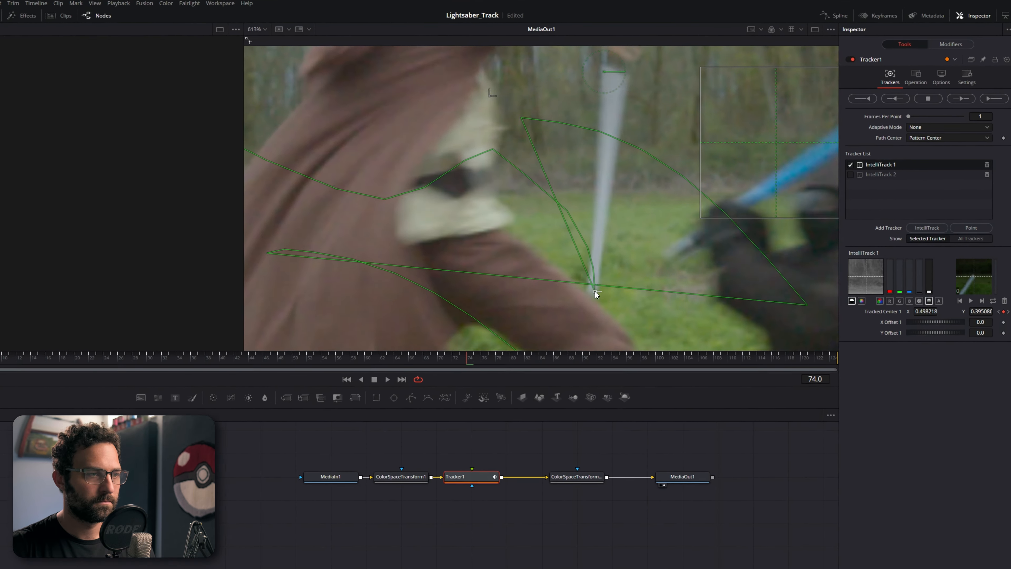
# Correct the IntelliTrack 1 path from frame 75 to frame 78, moving its points down onto the swinging blade's tip.
pyautogui.press('Right')
pyautogui.press('Right')
pyautogui.moveTo(647, 214); pyautogui.dragTo(576, 156)
pyautogui.moveTo(525, 73); pyautogui.dragTo(518, 309)
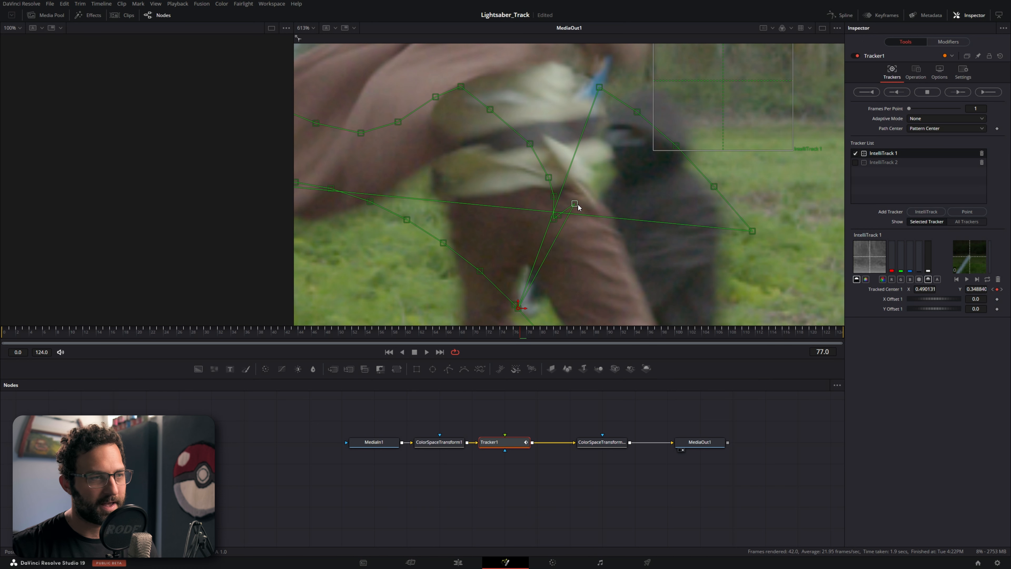
pyautogui.click(507, 443)
pyautogui.press('Right')
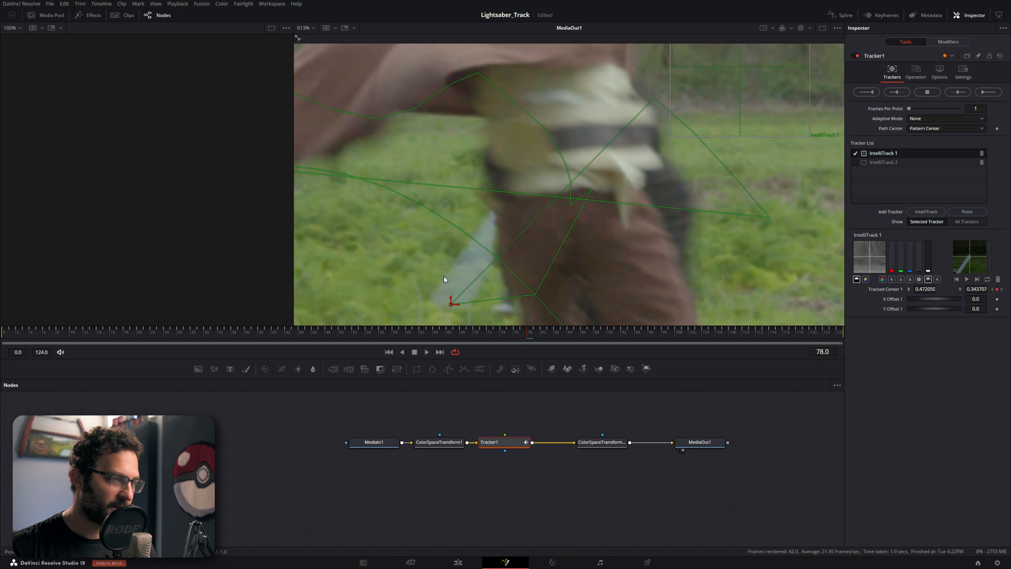
pyautogui.moveTo(445, 281); pyautogui.dragTo(493, 260)
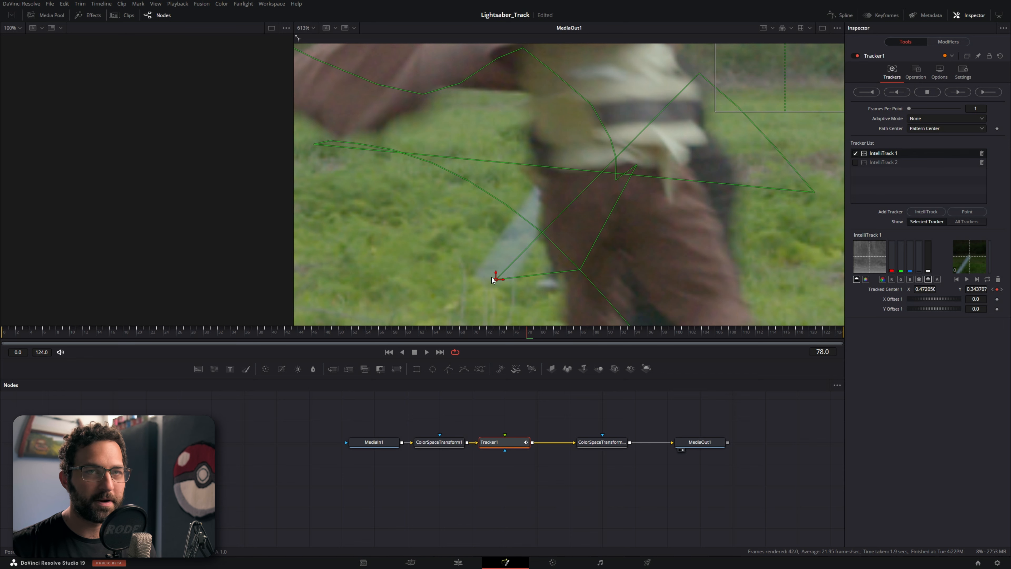
# Continue aligning the IntelliTrack 1 path with the blade tip from frame 79 onward, checking through frame 86.
pyautogui.press('Right')
pyautogui.press('Right')
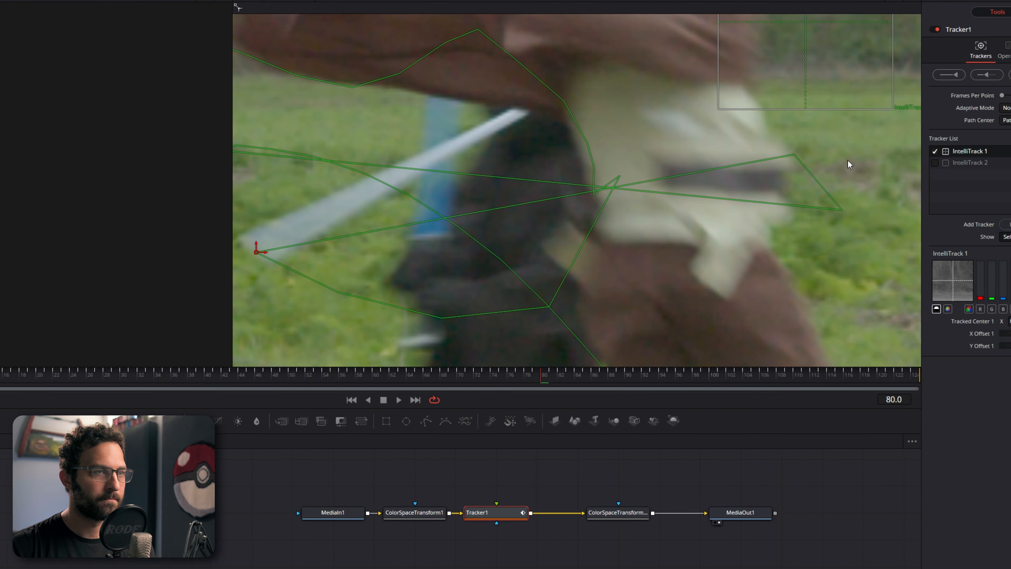
pyautogui.press('Right')
pyautogui.press('Right')
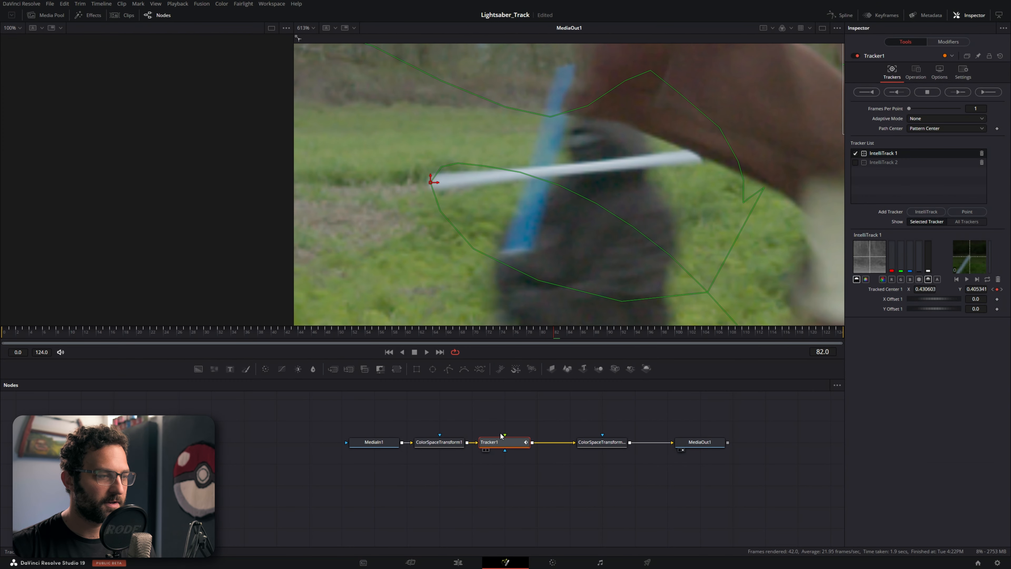
pyautogui.press('Right')
pyautogui.press('Right')
pyautogui.press('Right')
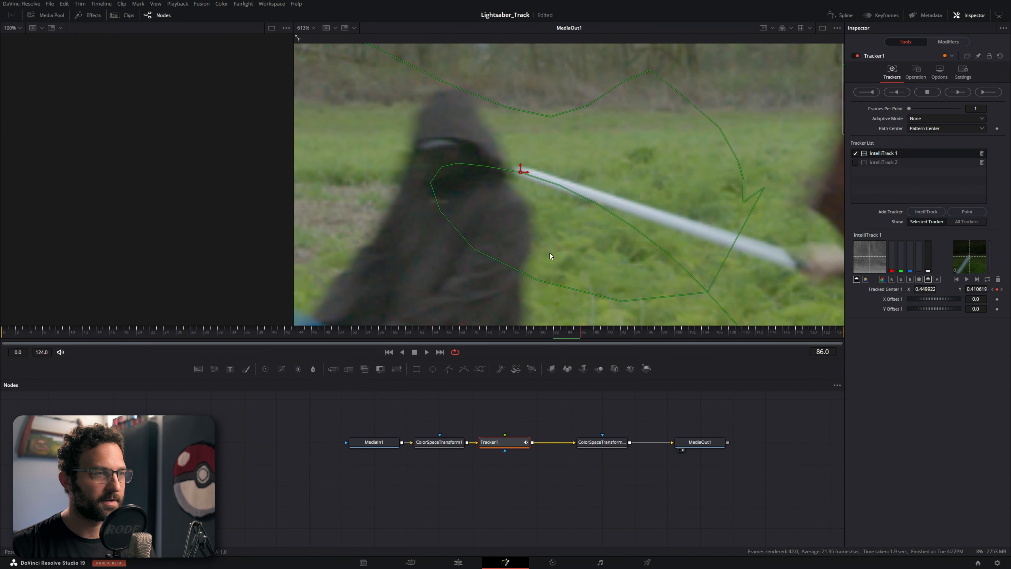
# Turn off IntelliTrack 1 and turn IntelliTrack 2 back on so only the blade-base path is shown.
pyautogui.press('Left')
pyautogui.press('Left')
pyautogui.press('Left')
pyautogui.press('Left')
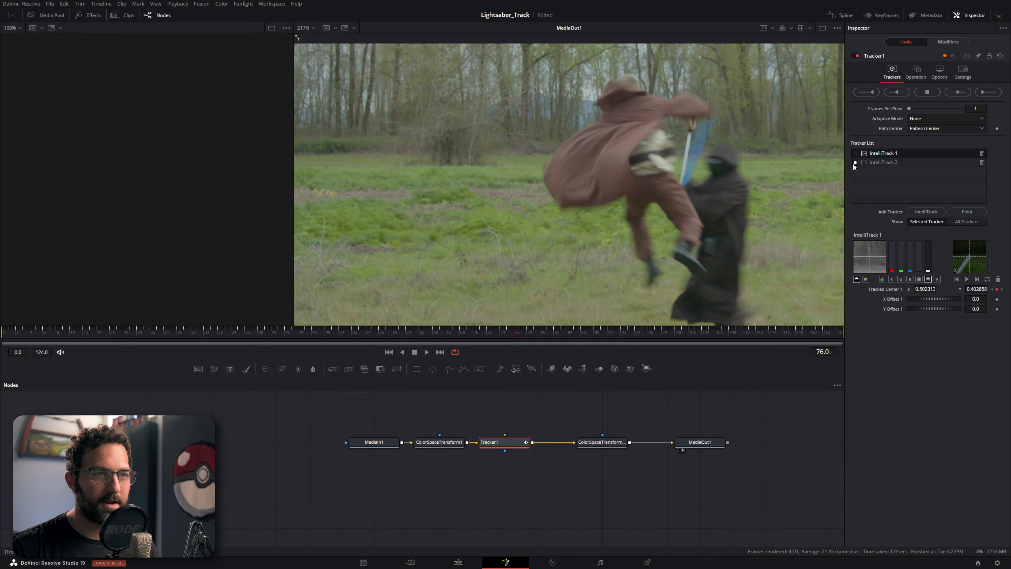
pyautogui.click(854, 164)
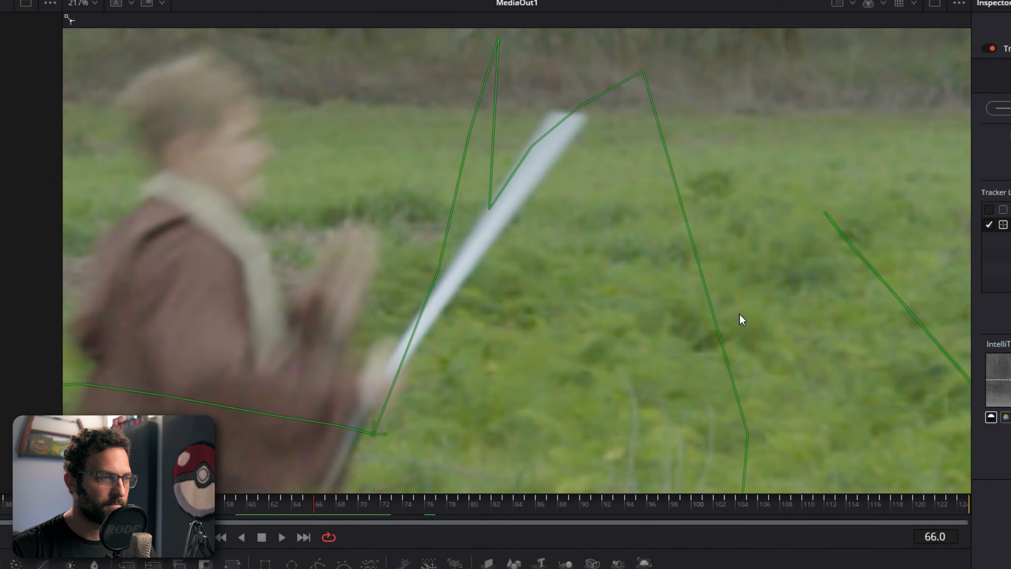
# Correct the IntelliTrack 2 path at frames 71 and 72 by moving its points up to the blade's base at the hands.
pyautogui.press('Right')
pyautogui.press('Right')
pyautogui.press('Right')
pyautogui.press('Right')
pyautogui.press('Right')
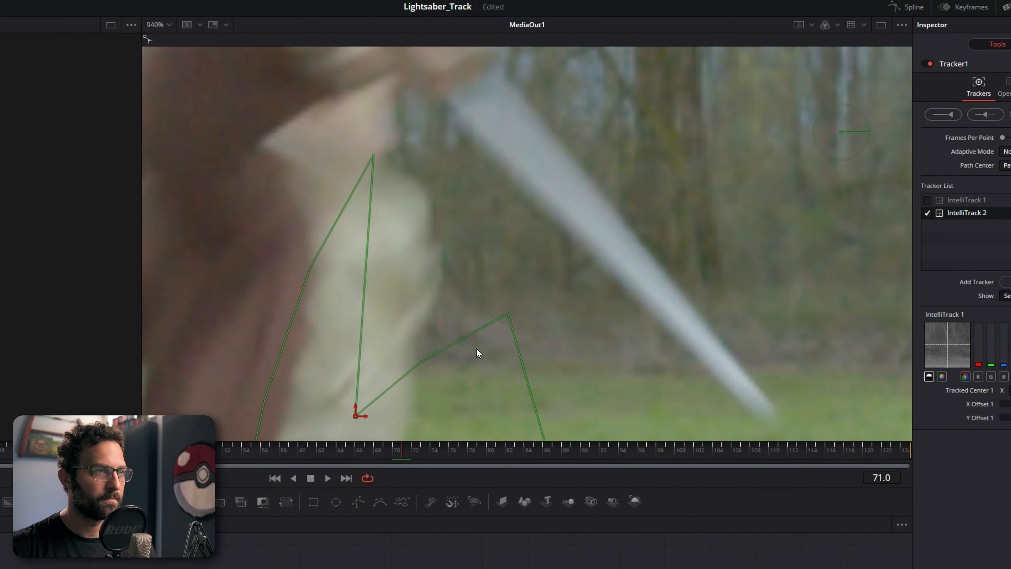
pyautogui.moveTo(355, 416); pyautogui.dragTo(472, 84)
pyautogui.press('Right')
pyautogui.moveTo(329, 371); pyautogui.dragTo(522, 85)
# Advance frame by frame past frame 72, moving the remaining stray IntelliTrack 2 path points onto the blade's base.
pyautogui.scroll(-5, 508, 250)
pyautogui.press('Right')
pyautogui.press('Right')
pyautogui.moveTo(438, 339); pyautogui.dragTo(500, 155)
pyautogui.press('Right')
pyautogui.press('Right')
pyautogui.press('Right')
pyautogui.press('Right')
pyautogui.moveTo(480, 299); pyautogui.dragTo(465, 193)
pyautogui.moveTo(653, 383); pyautogui.dragTo(451, 119)
pyautogui.press('Right')
pyautogui.press('Right')
pyautogui.moveTo(659, 384); pyautogui.dragTo(445, 122)
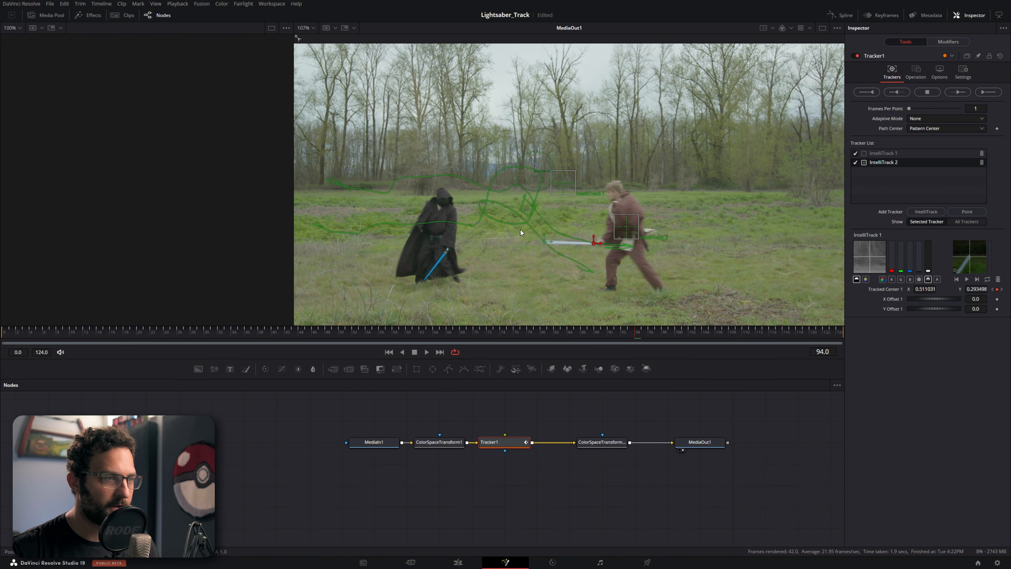
# Scrub through the clip with both trackers shown to check the tip and base paths against the blade.
pyautogui.moveTo(544, 333); pyautogui.dragTo(379, 349)
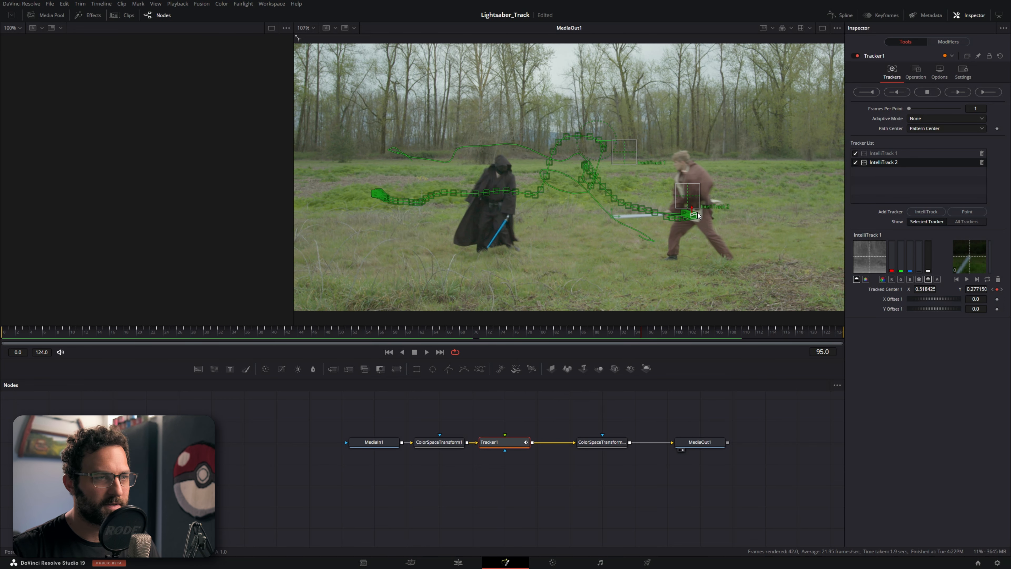
pyautogui.scroll(10, 688, 218)
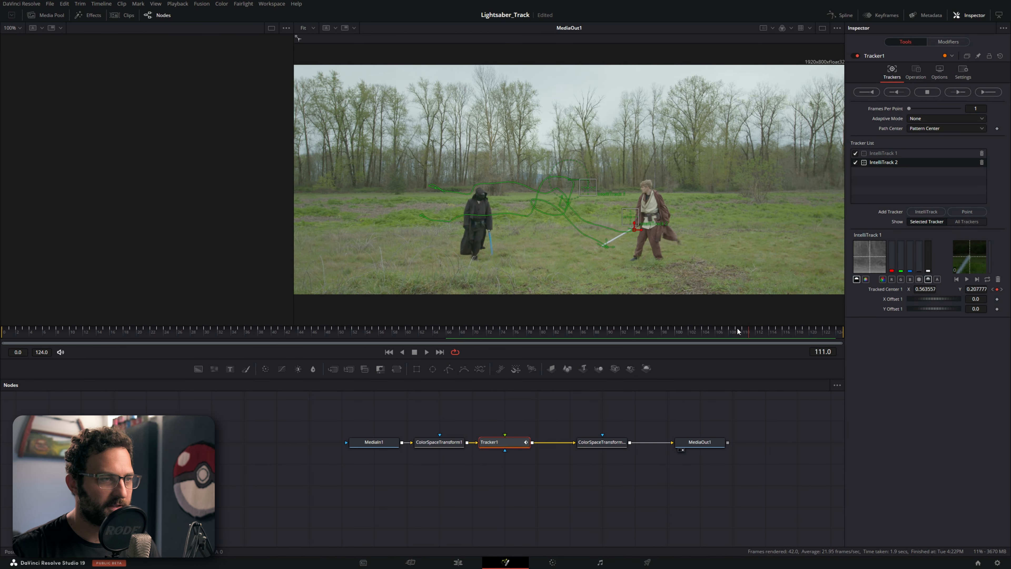
# At frame 35, add a Background node merged over the footage after the second ColorSpaceTransform, with the Merge inline and the Background above it.
pyautogui.click(246, 340)
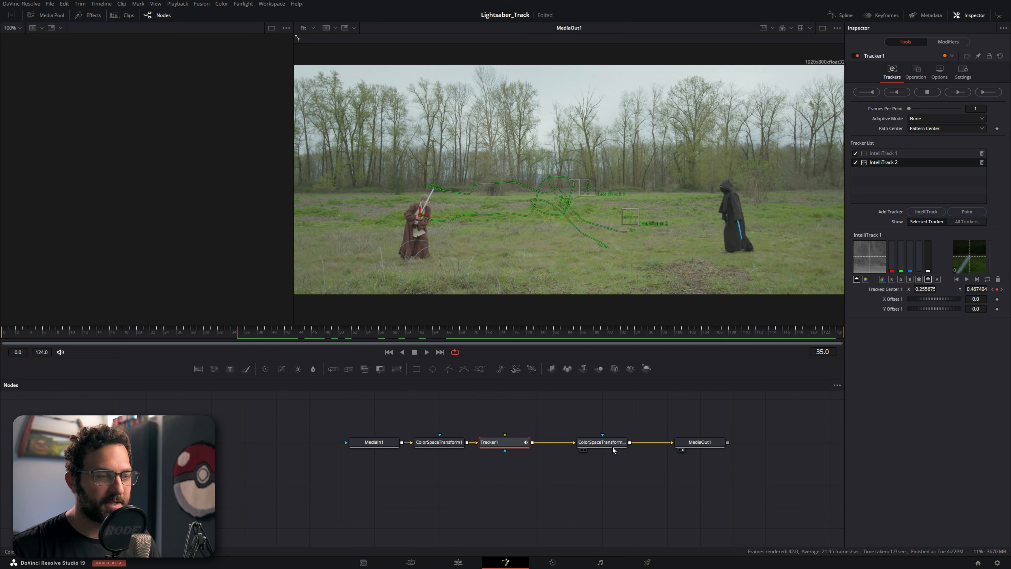
pyautogui.moveTo(612, 448); pyautogui.dragTo(580, 446)
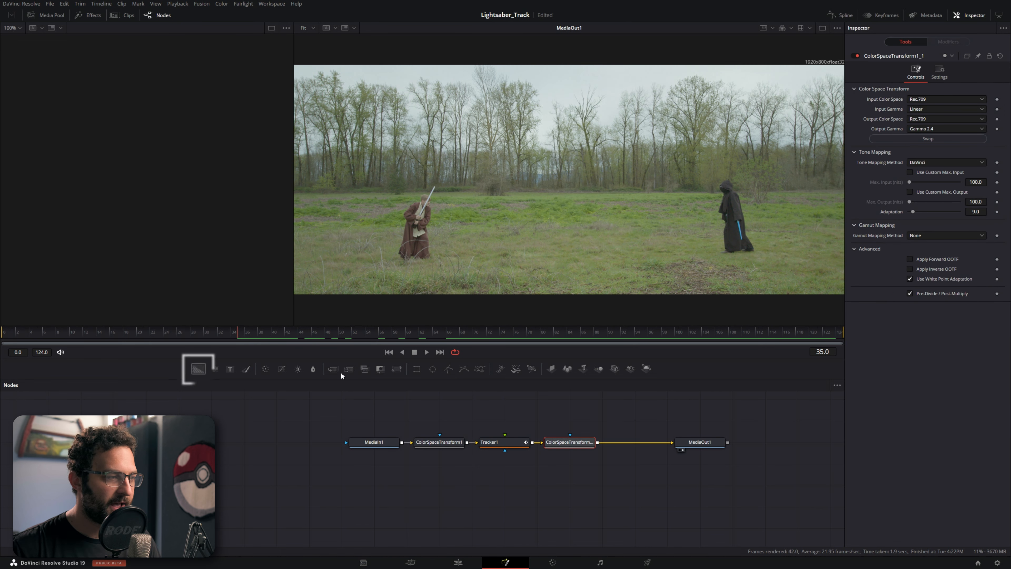
pyautogui.click(203, 368)
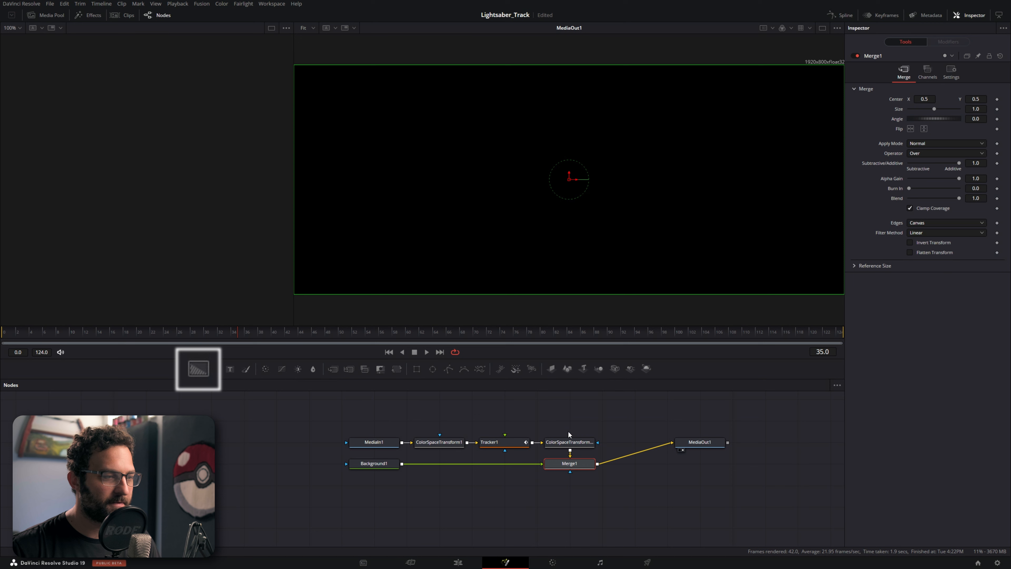
pyautogui.moveTo(569, 466); pyautogui.dragTo(634, 442)
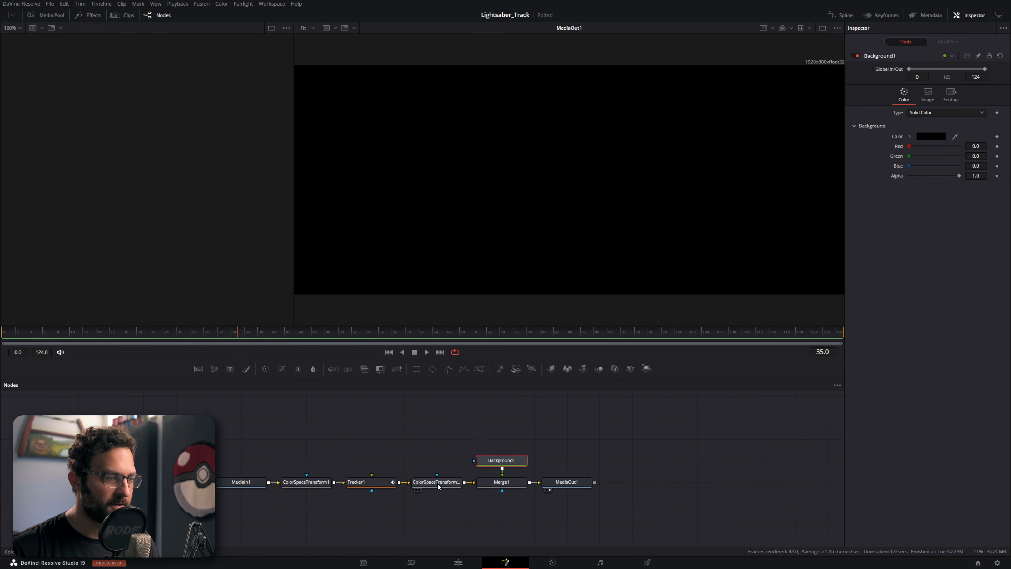
pyautogui.click(442, 483)
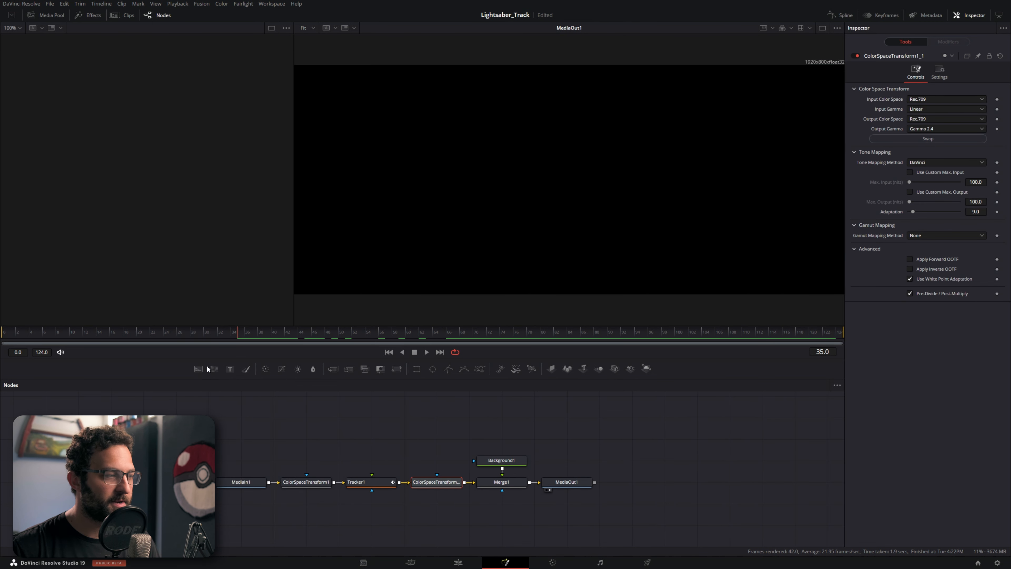
pyautogui.moveTo(499, 460); pyautogui.dragTo(500, 417)
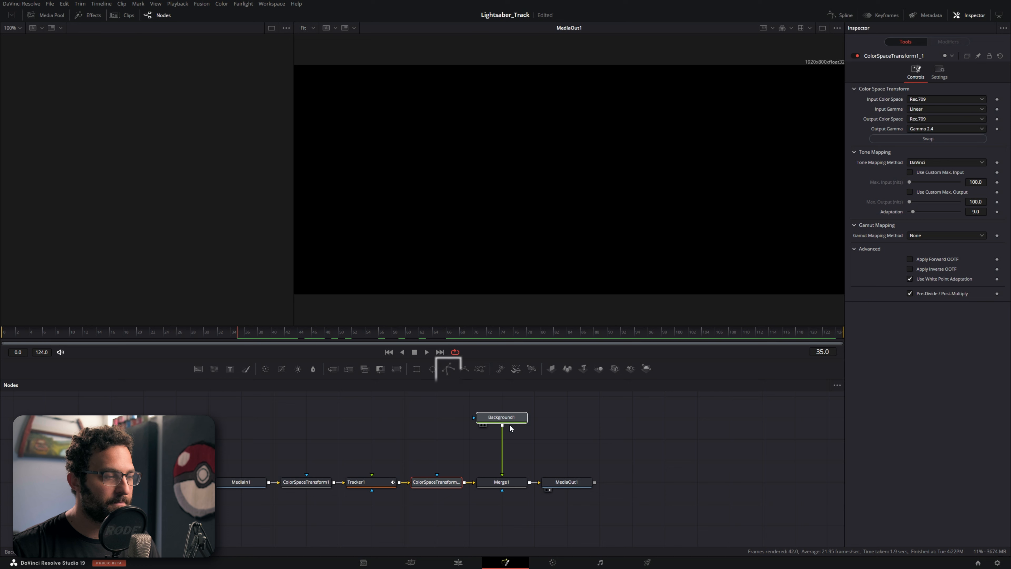
# Mask the Background node with a Polygon and set the Background color to white.
pyautogui.click(449, 374)
pyautogui.moveTo(911, 146); pyautogui.dragTo(920, 166)
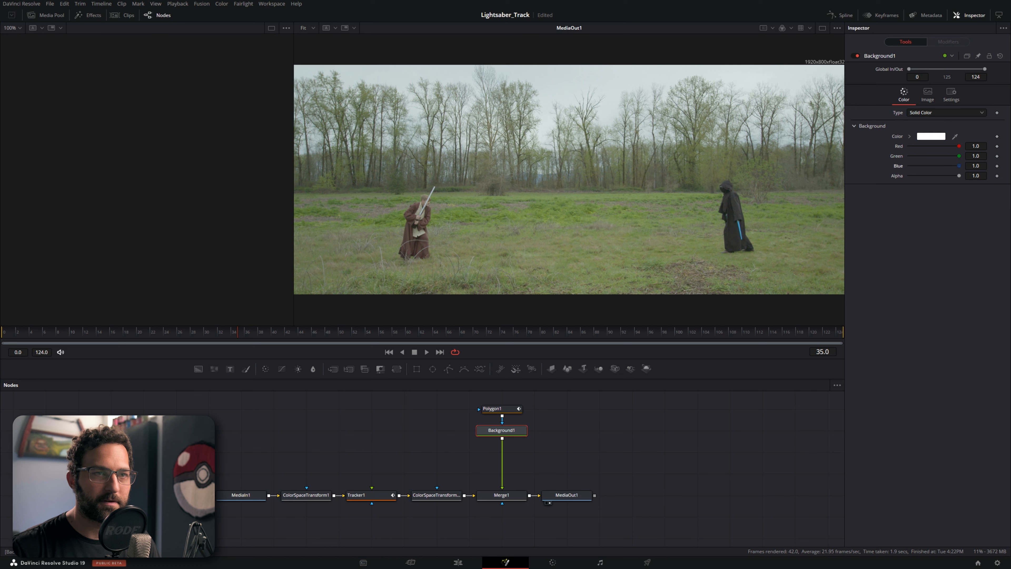
# Draw a short, nearly vertical two-point line with Polygon1 in the open area between the two fighters.
pyautogui.click(497, 409)
pyautogui.click(491, 128)
pyautogui.click(498, 177)
pyautogui.click(501, 201)
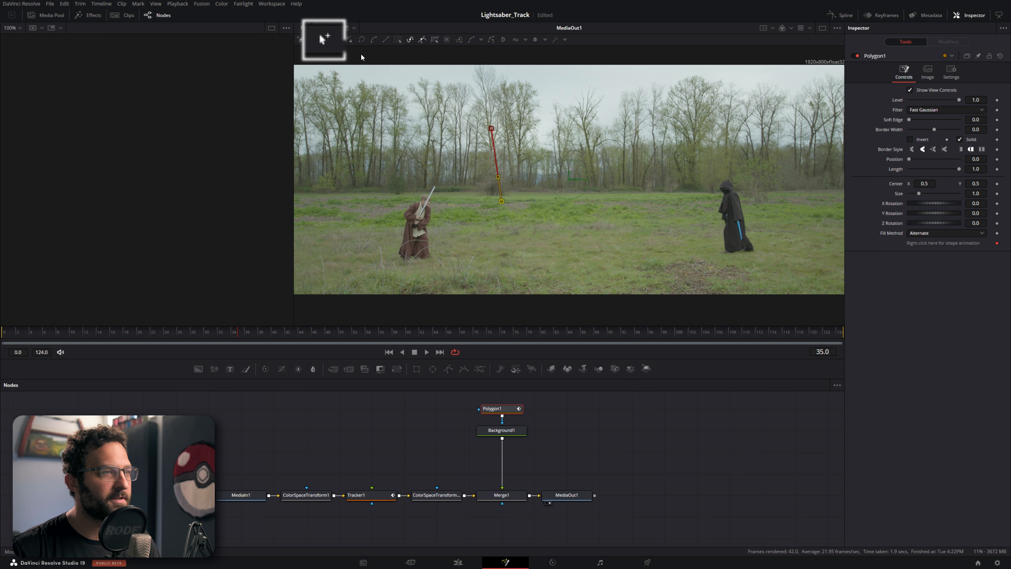
# Publish the upper point of the Polygon1 line to the position of the Tracker1 IntelliTrack 1 path.
pyautogui.click(491, 128)
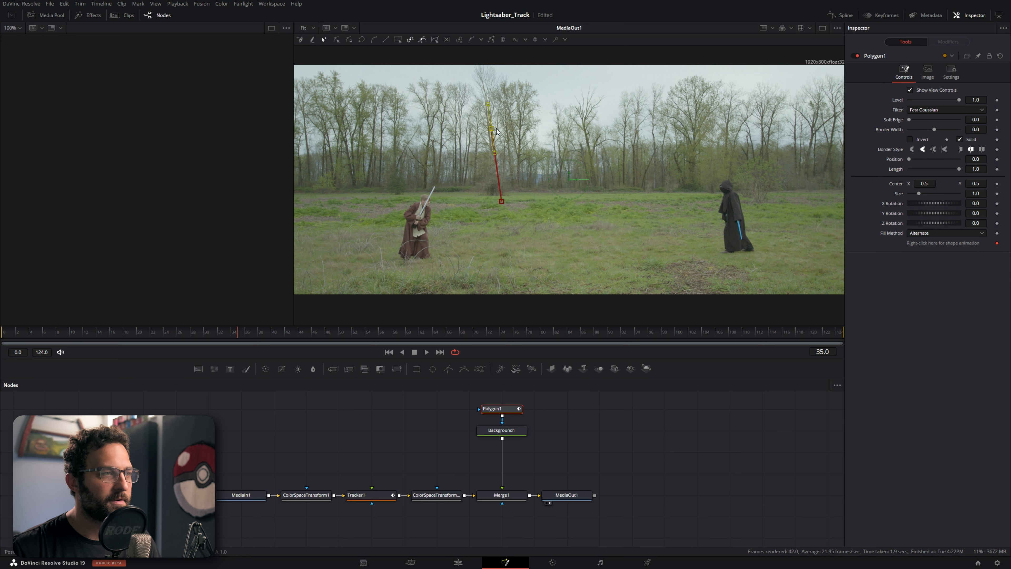
pyautogui.rightClick(492, 129)
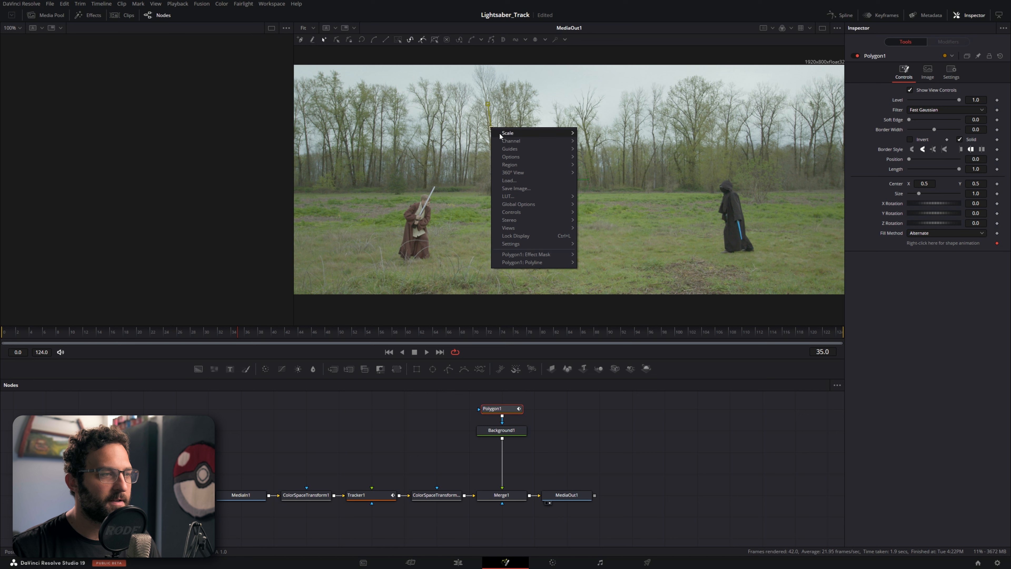
pyautogui.moveTo(526, 263)
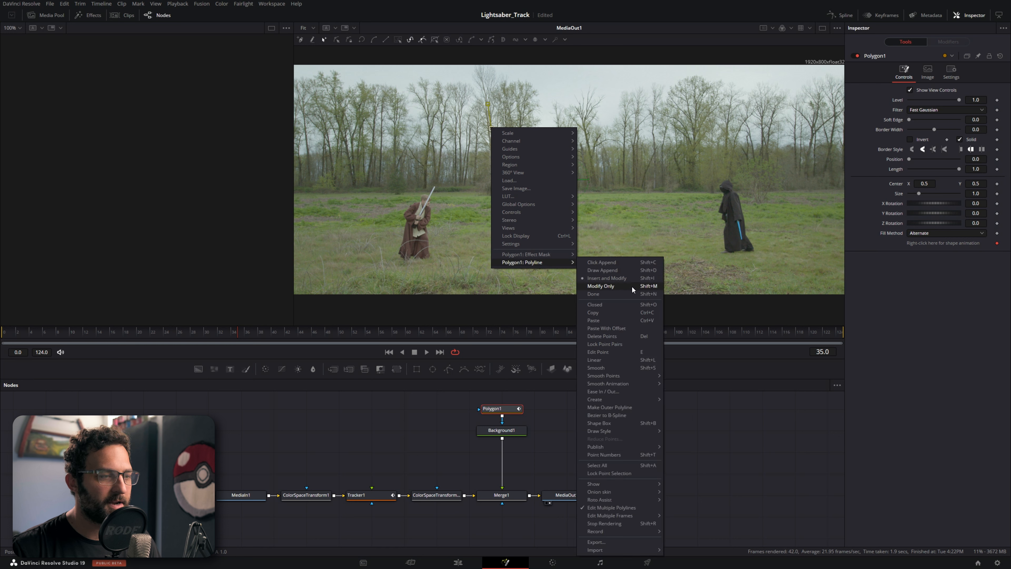
pyautogui.moveTo(623, 448)
pyautogui.moveTo(703, 470)
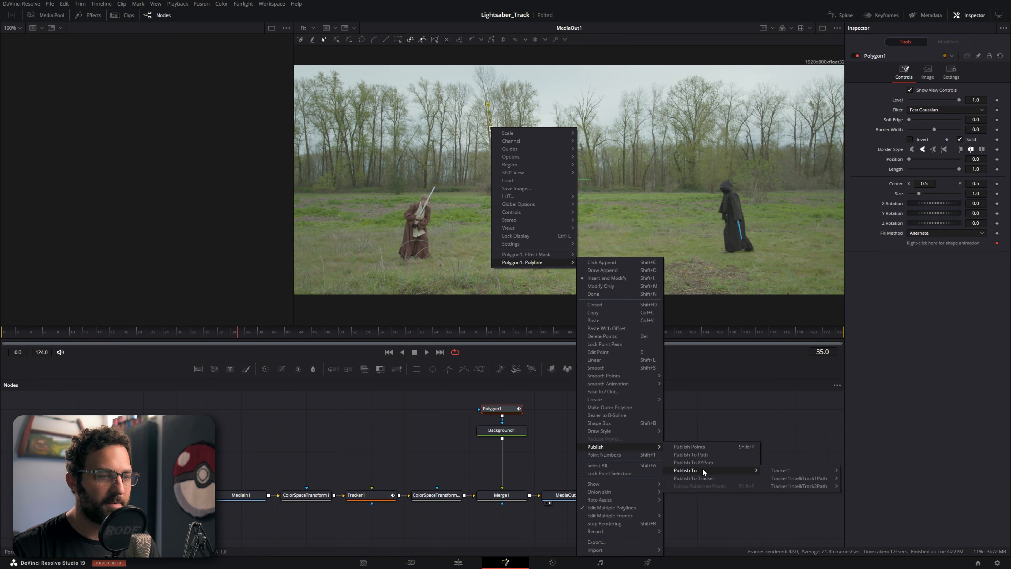
pyautogui.moveTo(802, 483)
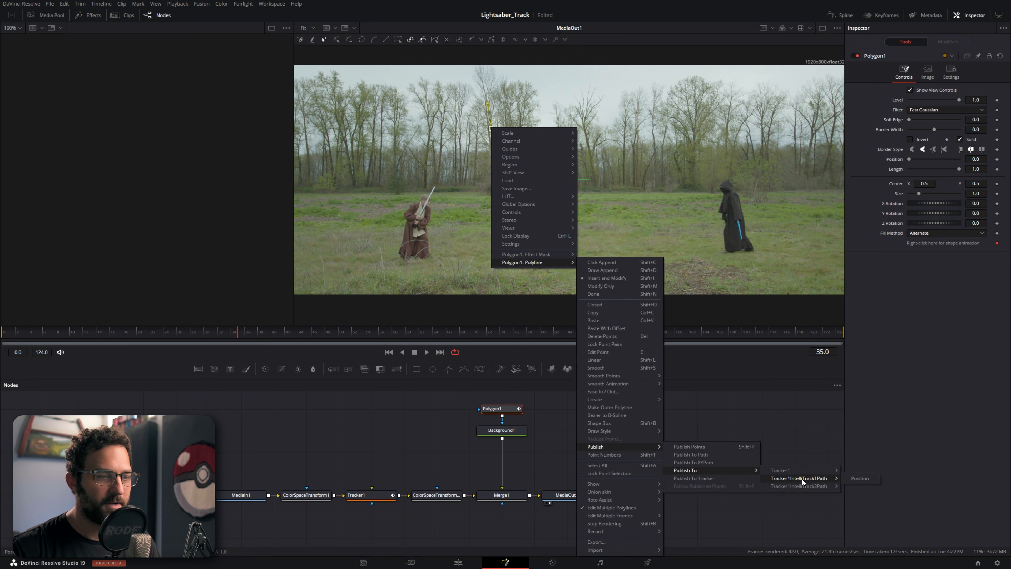
pyautogui.click(860, 478)
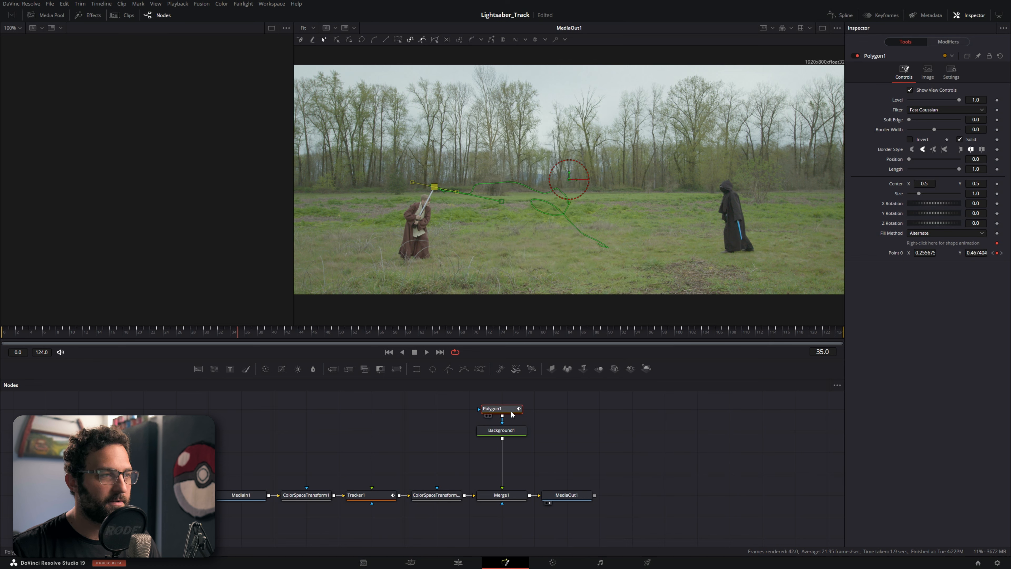
# Publish the remaining lower point of the Polygon1 line to the position of the Tracker1 IntelliTrack 2 path.
pyautogui.click(502, 202)
pyautogui.rightClick(503, 204)
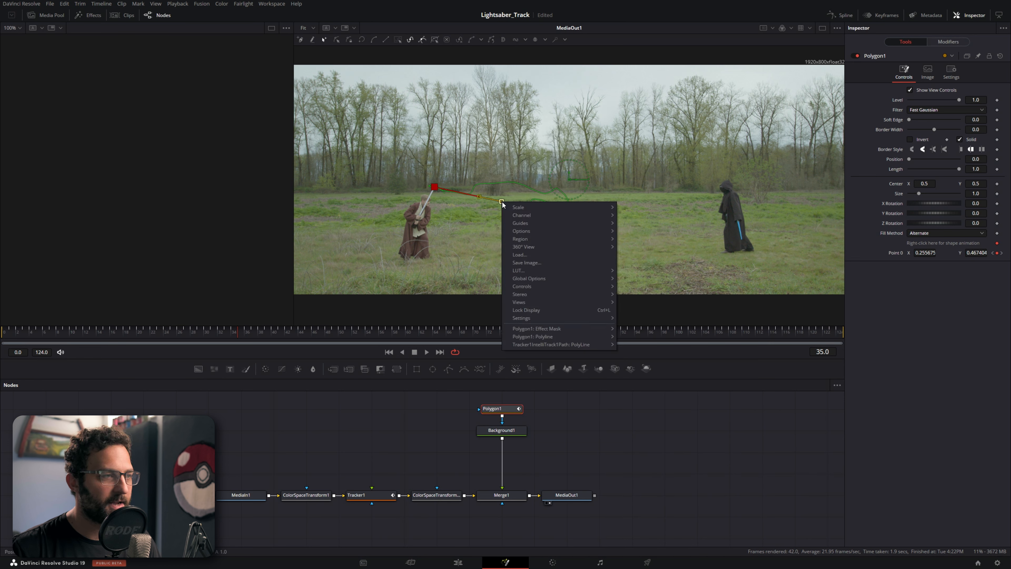
pyautogui.moveTo(551, 336)
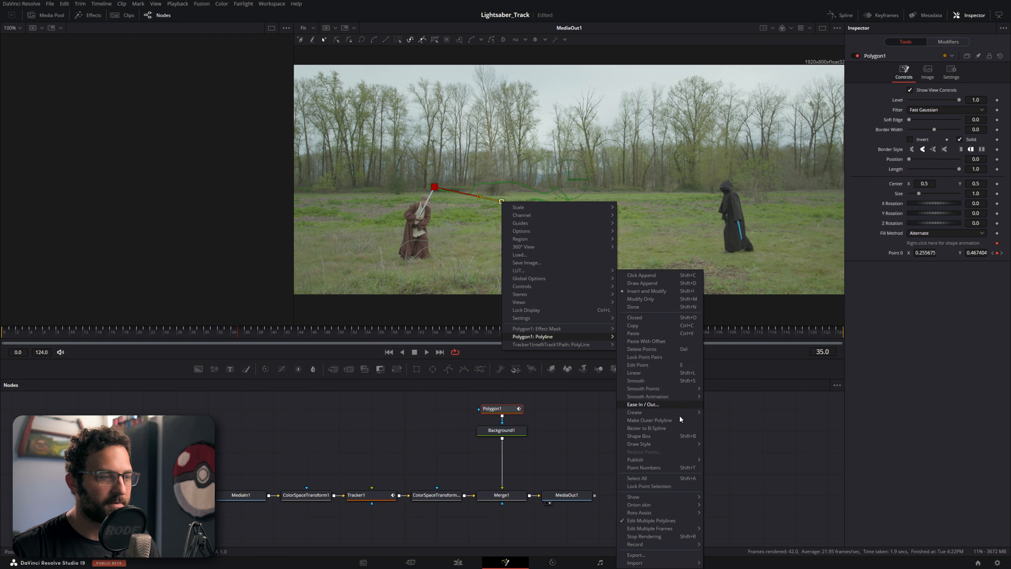
pyautogui.moveTo(669, 459)
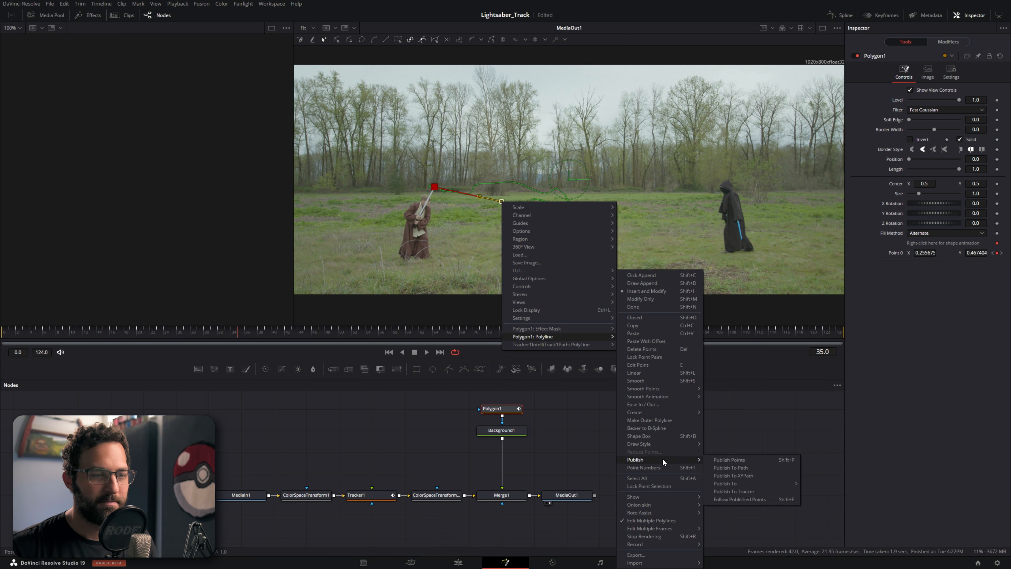
pyautogui.moveTo(734, 484)
pyautogui.moveTo(845, 499)
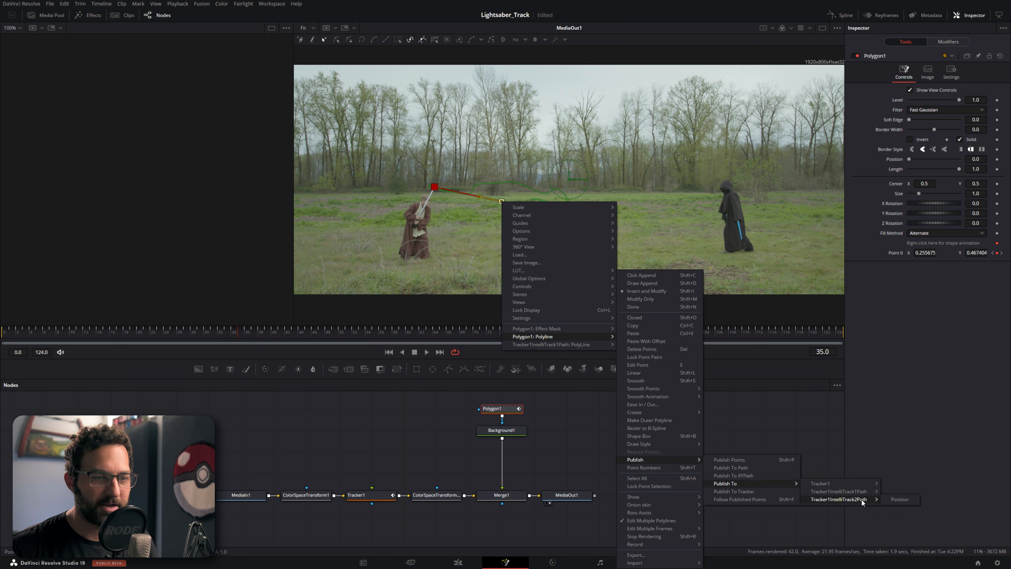
pyautogui.click(899, 501)
# Thicken the Polygon1 line over the prop blade by setting its Border Width to 0.004.
pyautogui.moveTo(16, 337); pyautogui.dragTo(646, 377)
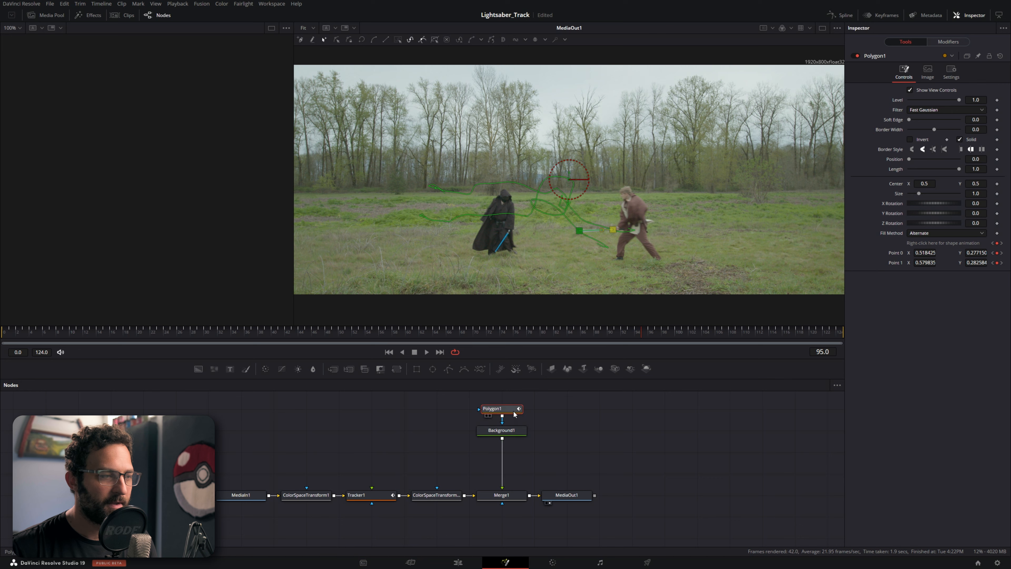
pyautogui.scroll(4, 601, 241)
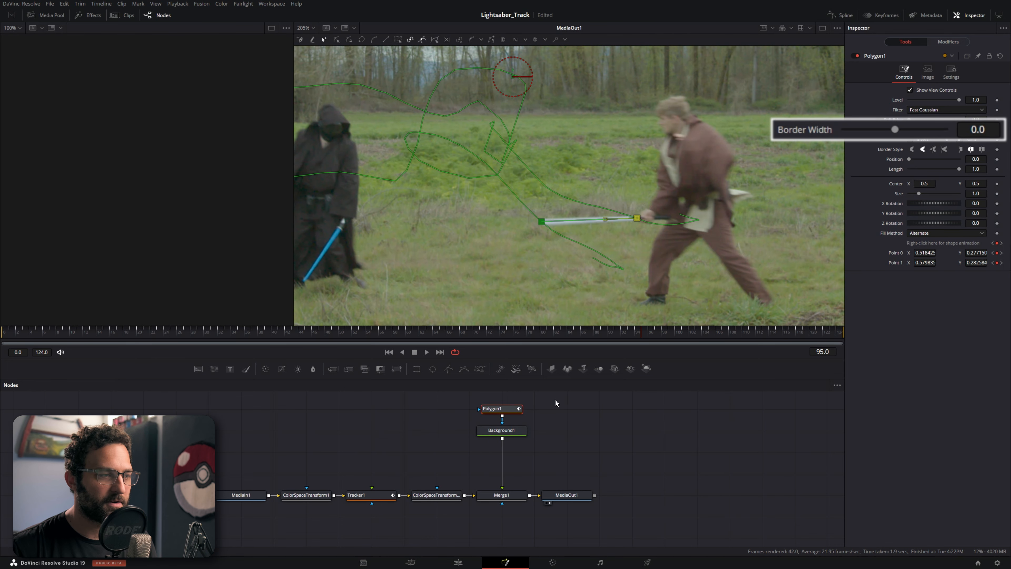
pyautogui.scroll(4, 981, 129)
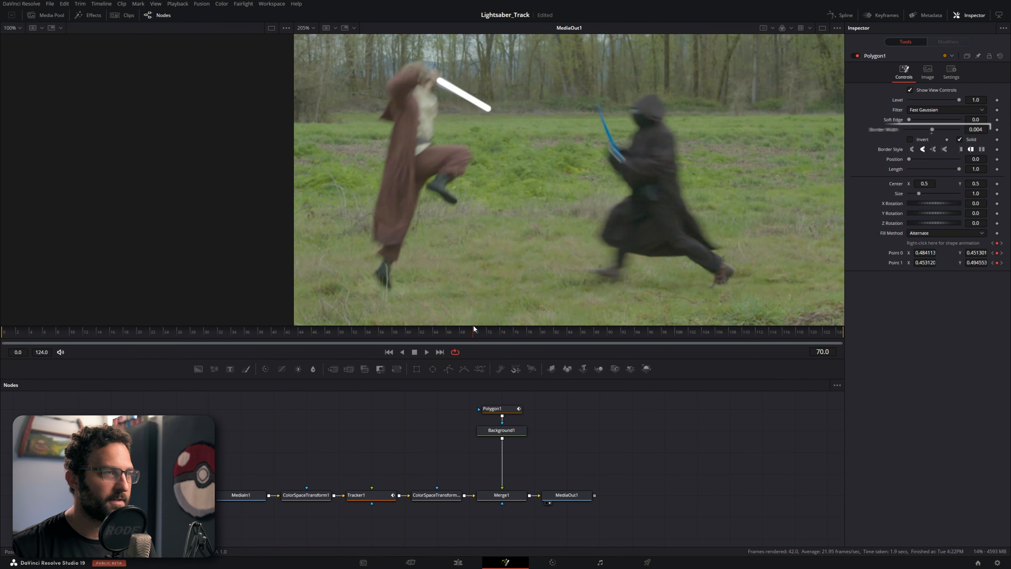
# Check the white blade across the clip and move Tracker1's IntelliTrack 1 tip point at frame 63 up closer to the prop's tip.
pyautogui.moveTo(473, 328); pyautogui.dragTo(523, 329)
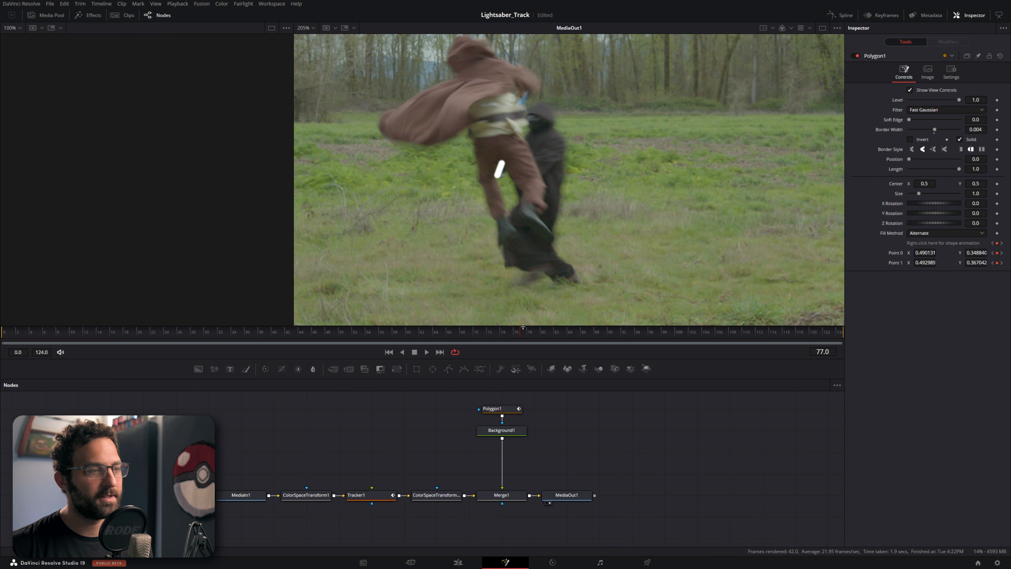
pyautogui.moveTo(521, 328); pyautogui.dragTo(448, 322)
pyautogui.moveTo(381, 334); pyautogui.dragTo(426, 336)
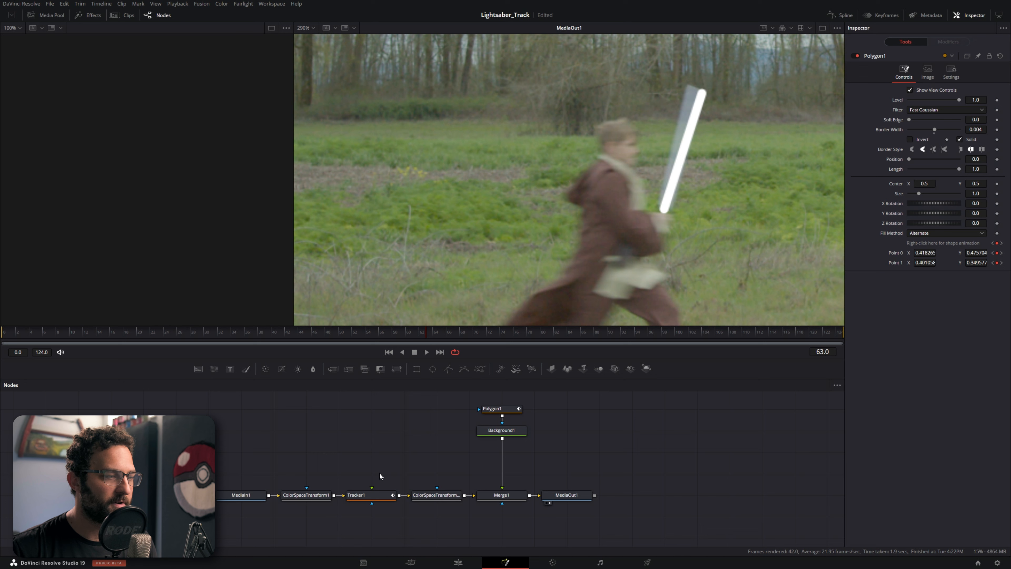
pyautogui.click(367, 496)
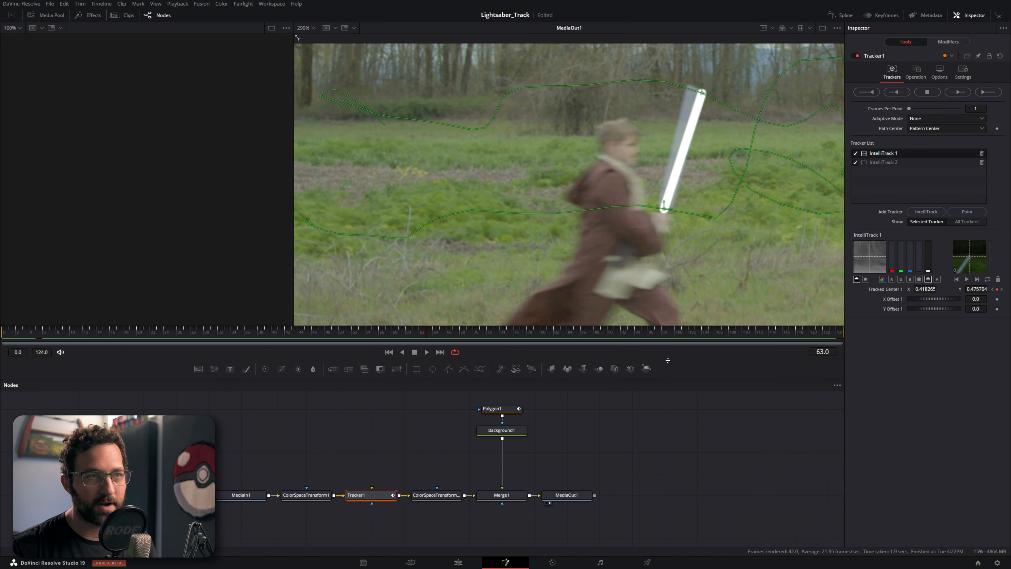
pyautogui.moveTo(703, 93); pyautogui.dragTo(697, 87)
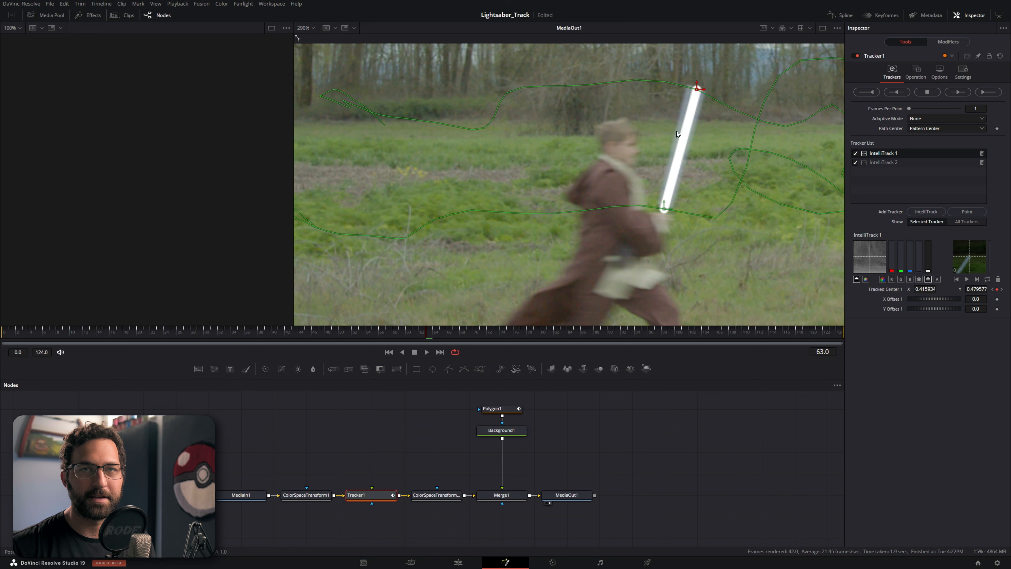
# Turn on motion blur for Polygon1 with a raised quality and check the blade at frame 62.
pyautogui.click(497, 409)
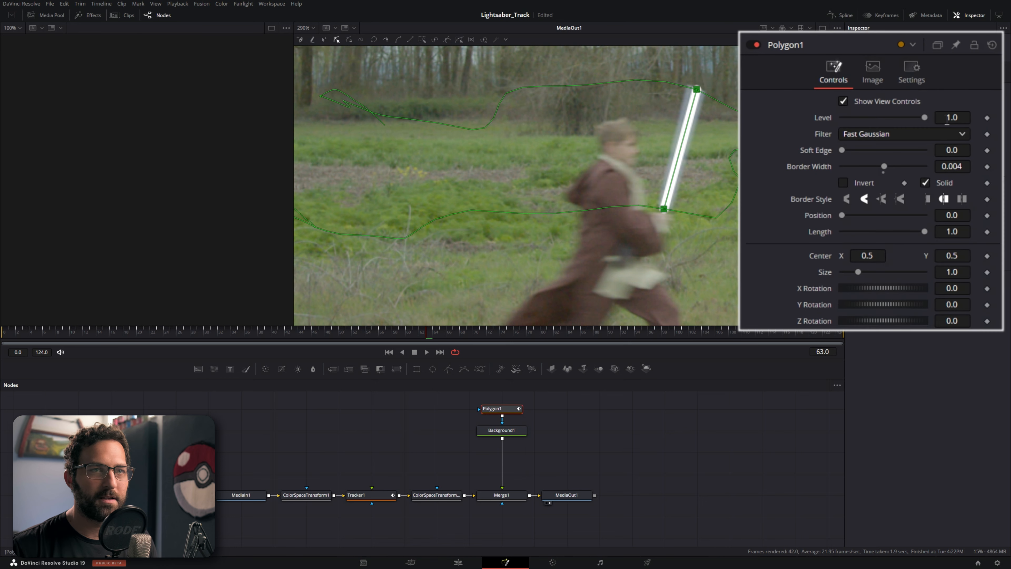
pyautogui.click(912, 74)
pyautogui.click(843, 116)
pyautogui.moveTo(857, 132); pyautogui.dragTo(972, 137)
pyautogui.moveTo(422, 334)
pyautogui.mouseDown()
pyautogui.moveTo(370, 335)
pyautogui.moveTo(461, 337)
pyautogui.moveTo(418, 336)
pyautogui.mouseUp()
# Color the Background light blue with Red 0.301 and Green 0.788.
pyautogui.click(502, 430)
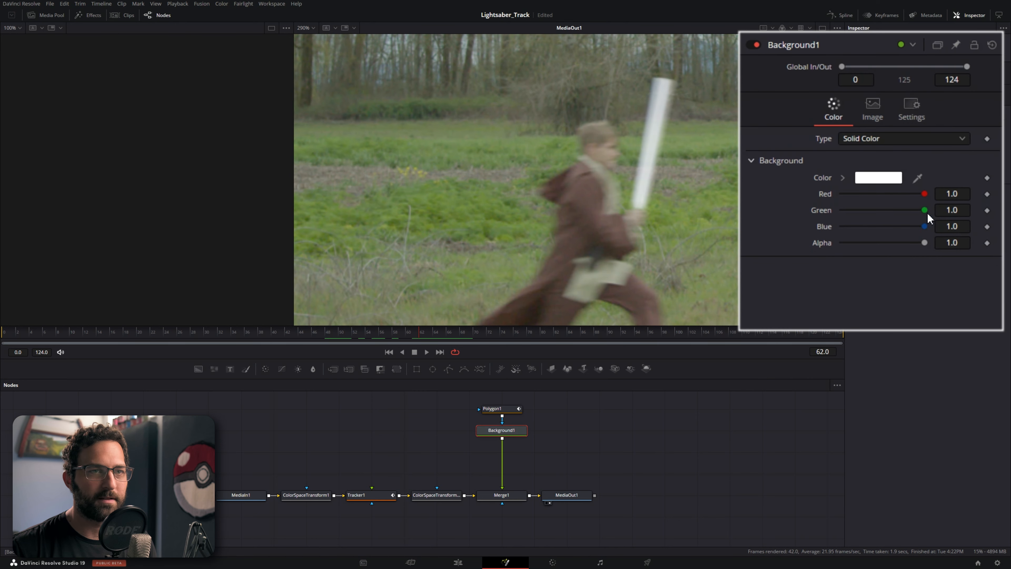
pyautogui.moveTo(924, 194); pyautogui.dragTo(907, 210)
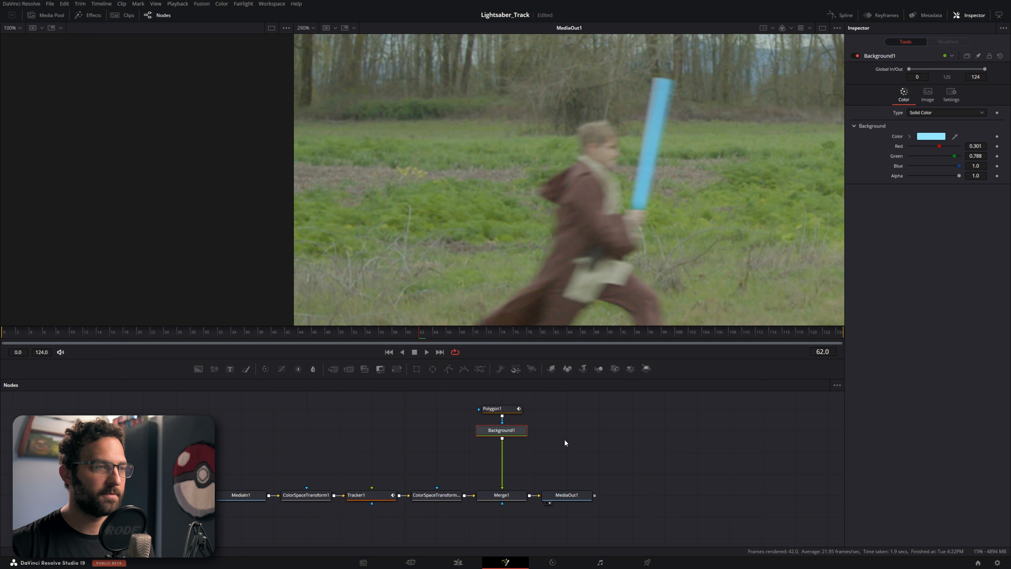
# Find the Glow (Glo) tool and add it between the Background and the Merge.
pyautogui.hotkey('shift', 'space')
pyautogui.write('track')
pyautogui.press('BackSpace')
pyautogui.press('BackSpace')
pyautogui.press('BackSpace')
pyautogui.press('BackSpace')
pyautogui.press('BackSpace')
pyautogui.write('glo')
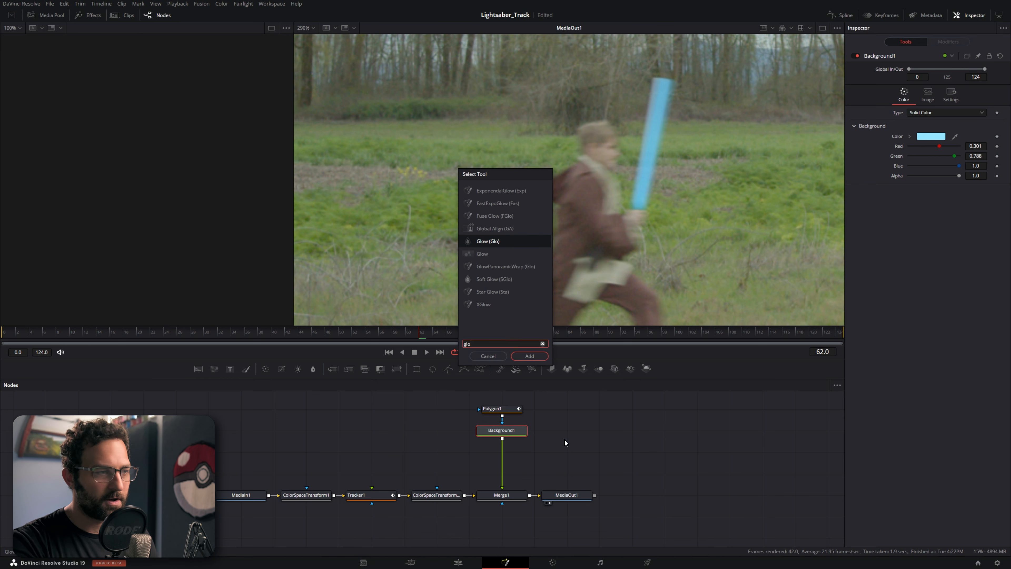
pyautogui.press('Down')
pyautogui.press('Down')
pyautogui.press('Down')
pyautogui.press('Up')
pyautogui.press('Up')
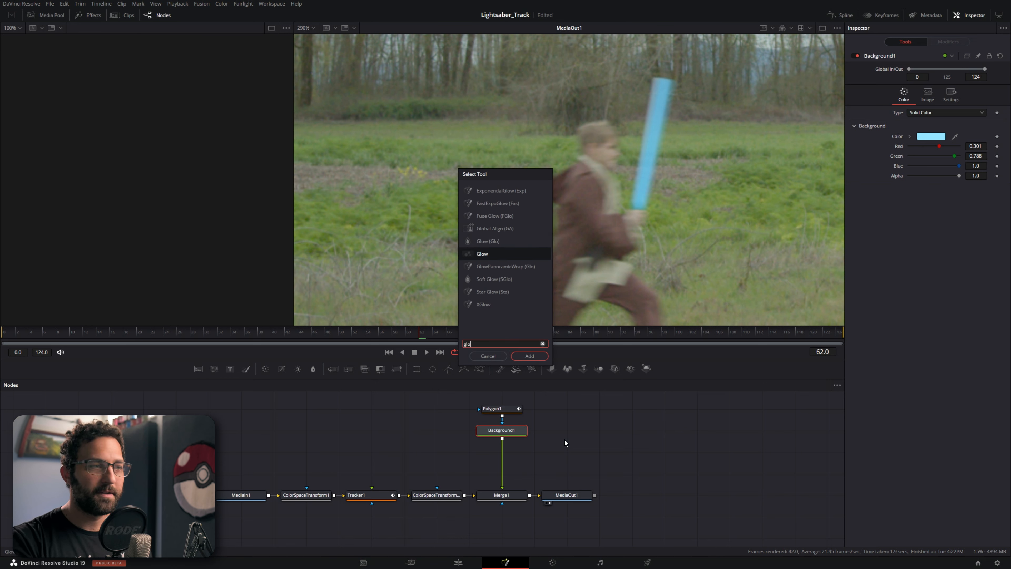
pyautogui.press('Up')
pyautogui.press('Return')
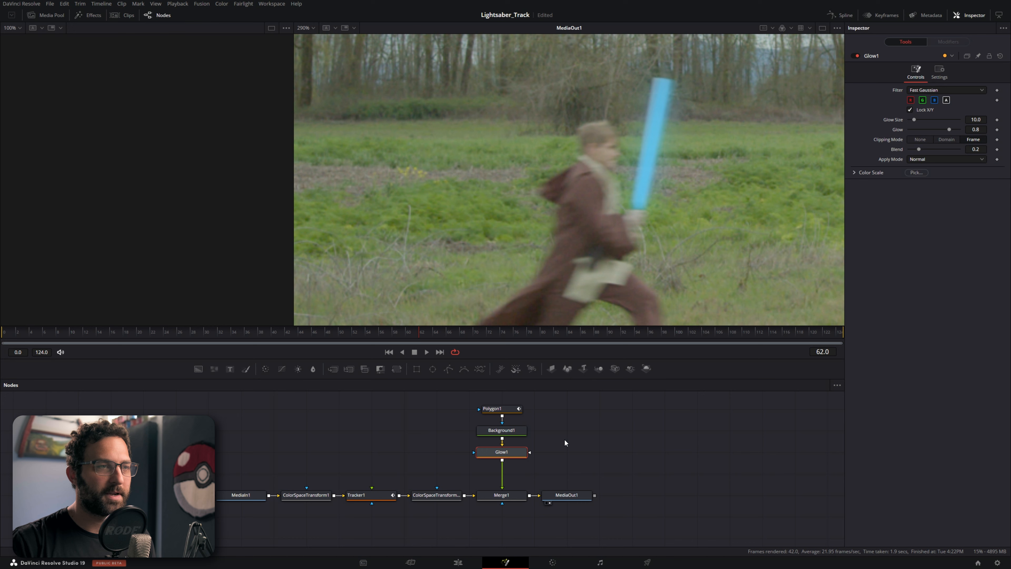
# Set the Glow node's Glow Size to 7.1 and Glow to 0.937.
pyautogui.moveTo(914, 119); pyautogui.dragTo(921, 119)
pyautogui.moveTo(835, 148); pyautogui.dragTo(819, 150)
pyautogui.moveTo(891, 166); pyautogui.dragTo(902, 167)
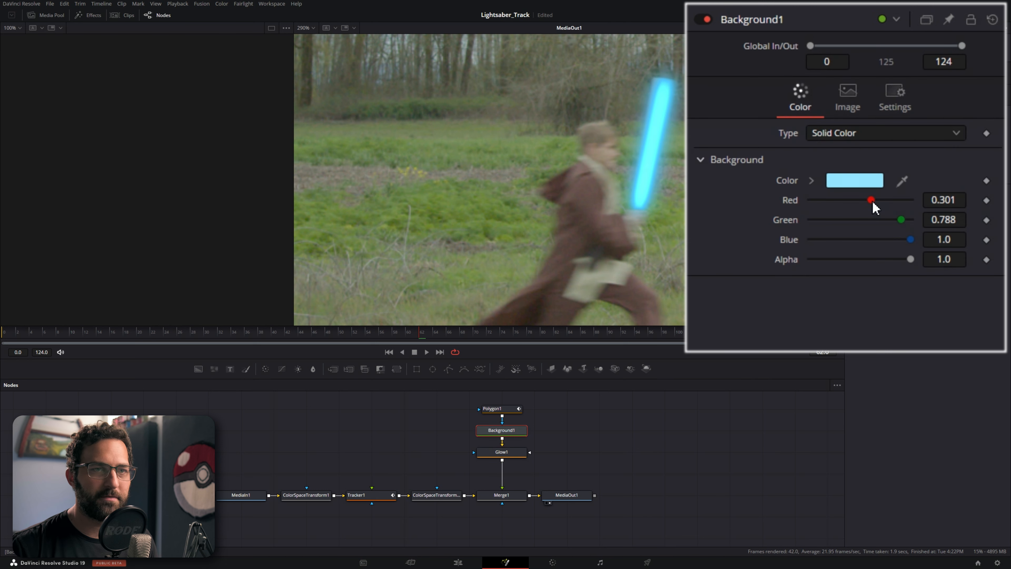
# Return the Background color to white and tint the glow blue with Red Scale 0.11 and Green Scale 0.535.
pyautogui.moveTo(872, 201); pyautogui.dragTo(914, 219)
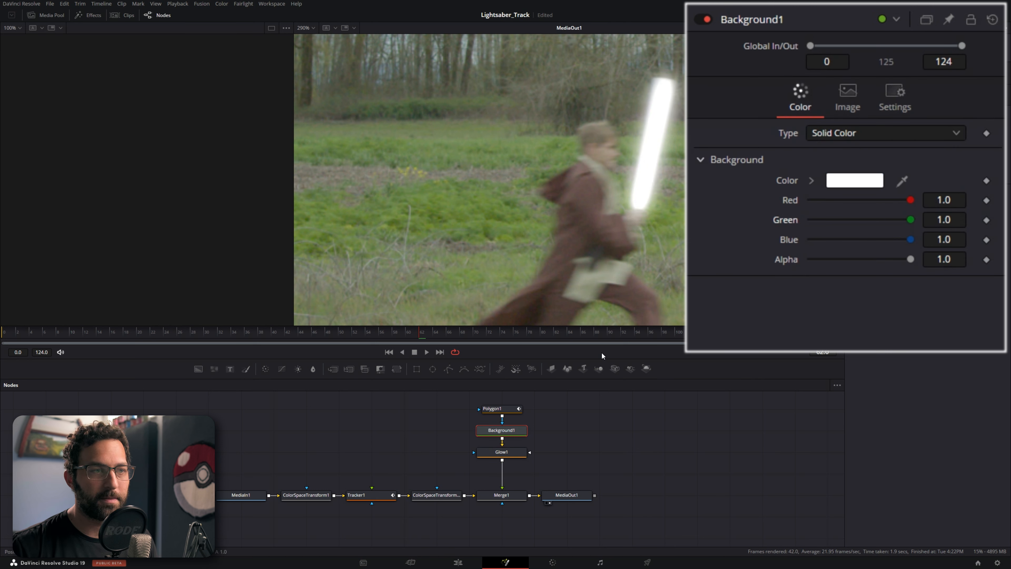
pyautogui.click(514, 451)
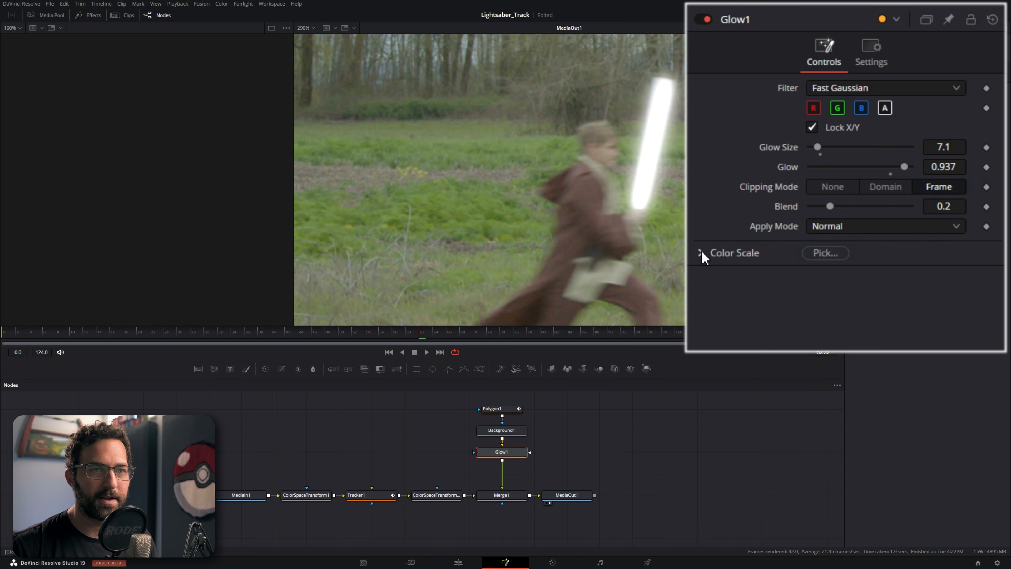
pyautogui.click(700, 254)
pyautogui.moveTo(861, 293); pyautogui.dragTo(837, 293)
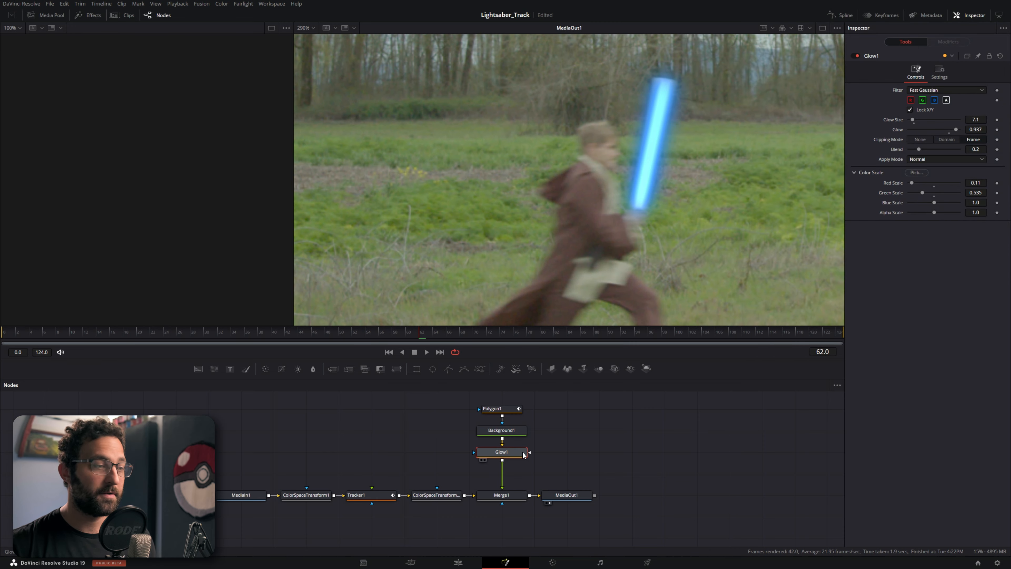
# Delete the Glow node and add a Soft Glow between the Background and the Merge.
pyautogui.press('Delete')
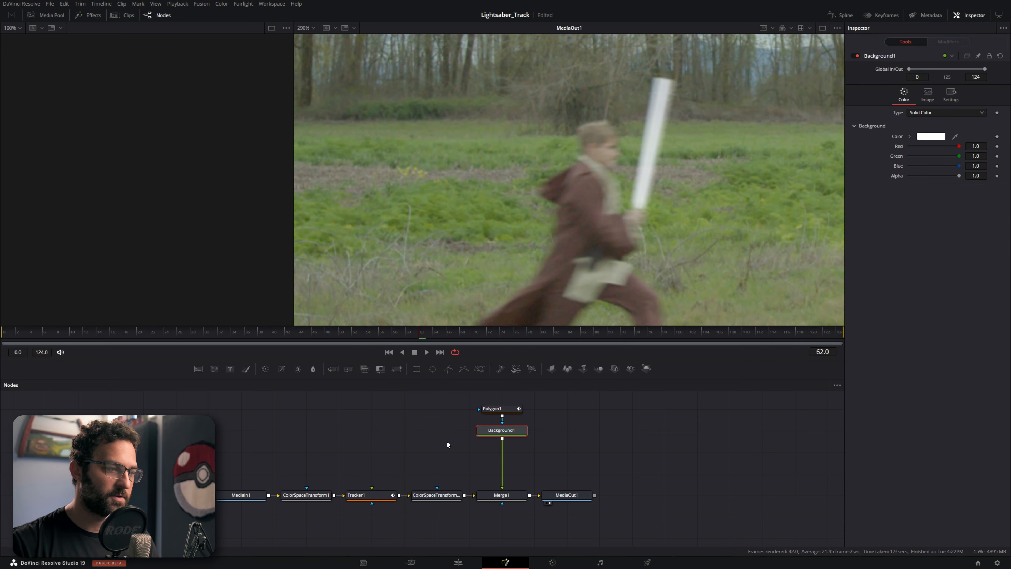
pyautogui.hotkey('shift', 'space')
pyautogui.write('glow')
pyautogui.press('Return')
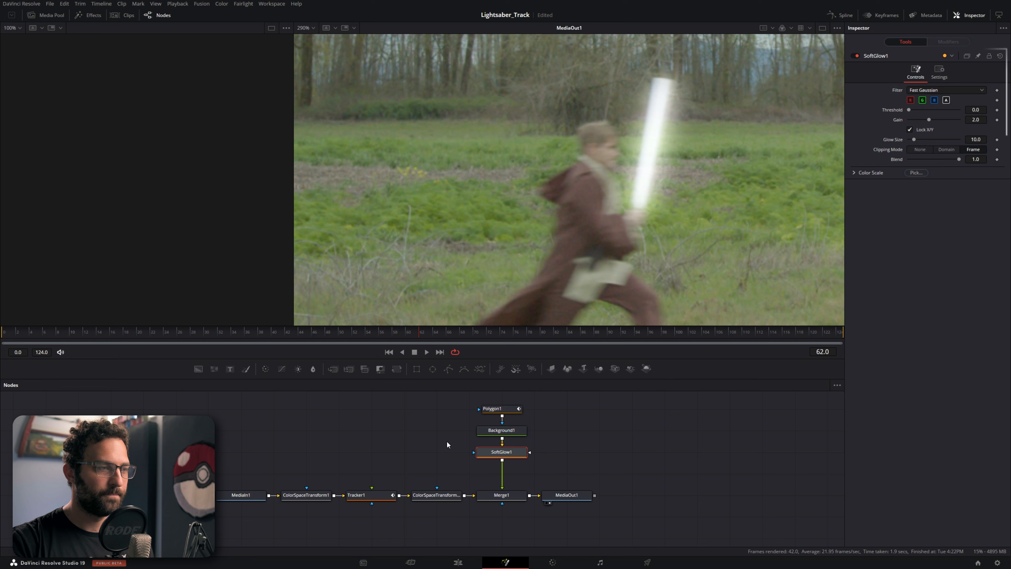
# Tint the Soft Glow blue with Red Scale 0.0 and Green Scale 0.299, and set Gain to 3.701 and Glow Size to 8.7.
pyautogui.moveTo(882, 273); pyautogui.dragTo(857, 273)
pyautogui.moveTo(850, 185); pyautogui.dragTo(904, 152)
pyautogui.moveTo(842, 135); pyautogui.dragTo(848, 137)
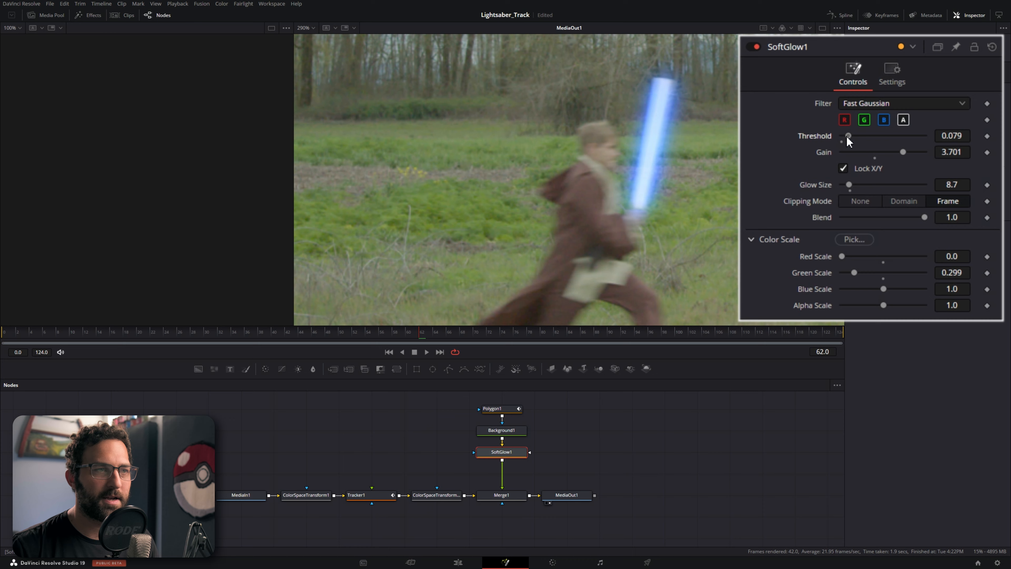
pyautogui.scroll(-6, 538, 199)
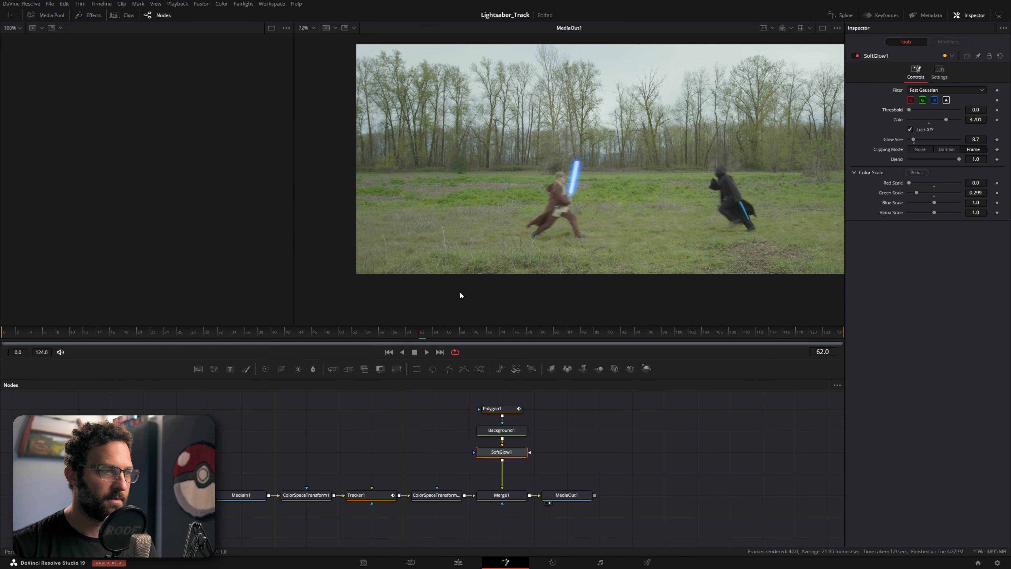
# Soften the blade polygon slightly with a Soft Edge of 0.0016.
pyautogui.moveTo(346, 335); pyautogui.dragTo(602, 337)
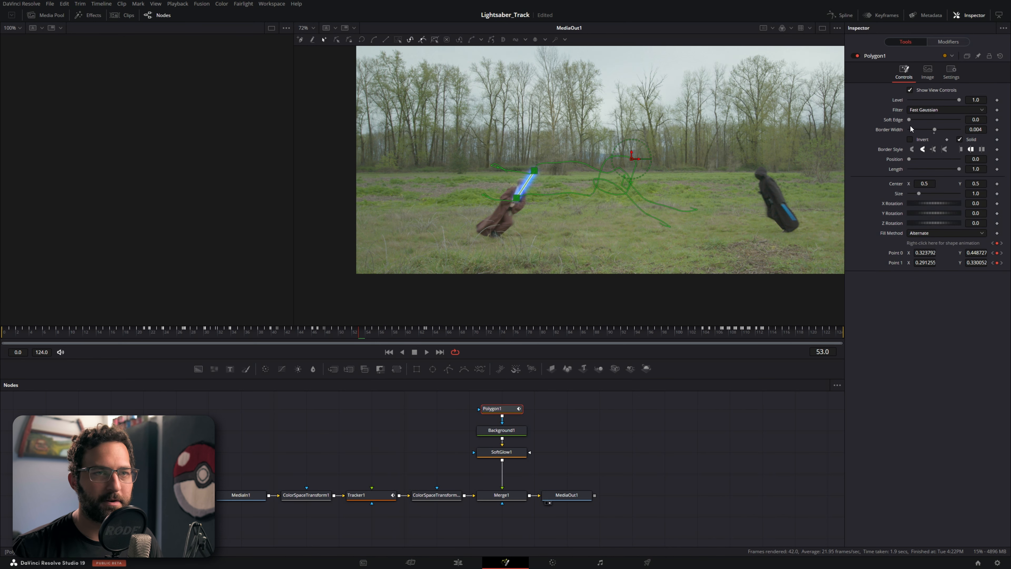
pyautogui.moveTo(910, 122); pyautogui.dragTo(910, 122)
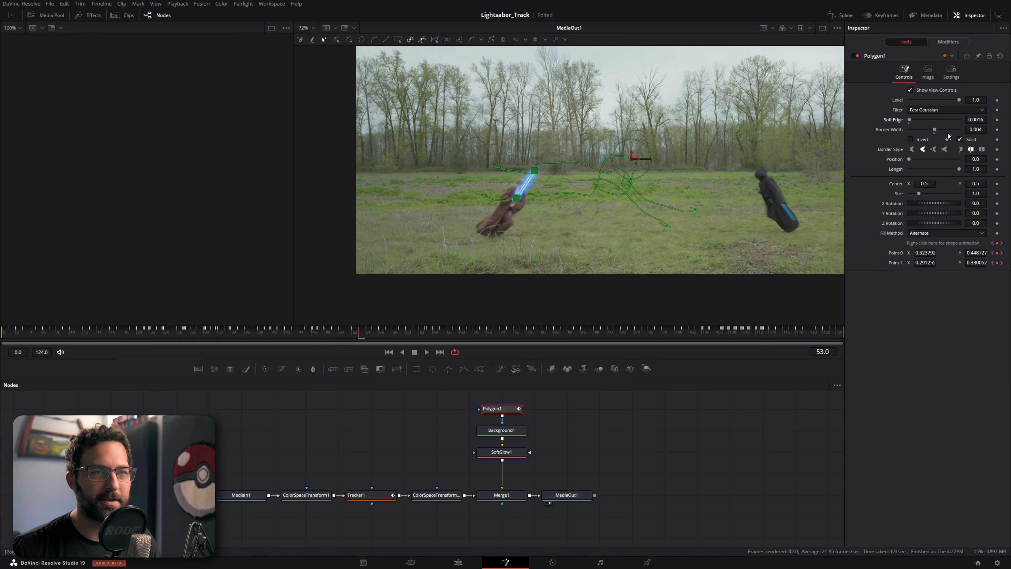
pyautogui.scroll(5, 523, 195)
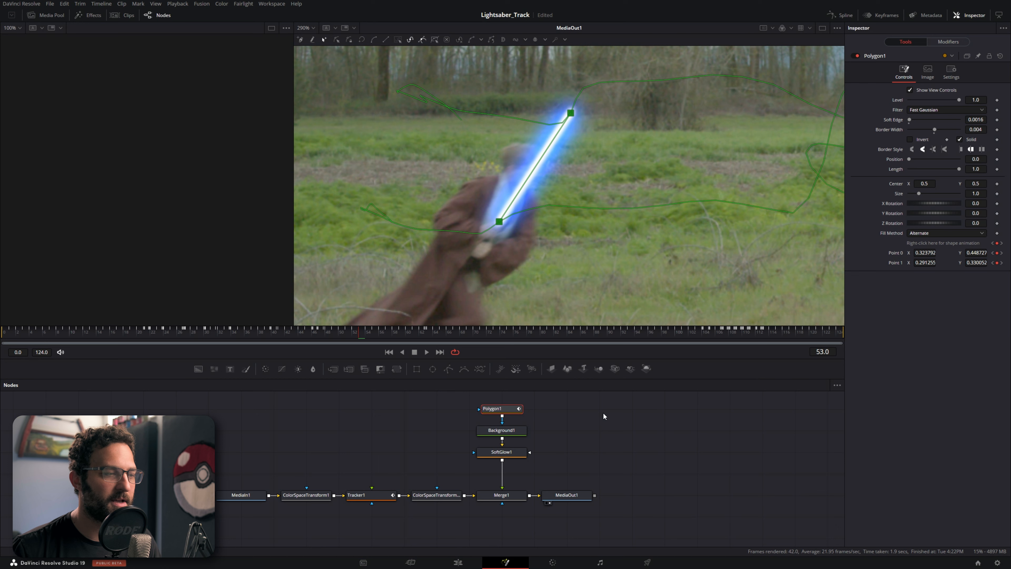
# Tint the Background a very light blue with Red 0.724 and Green 0.821.
pyautogui.click(501, 430)
pyautogui.moveTo(959, 148); pyautogui.dragTo(955, 156)
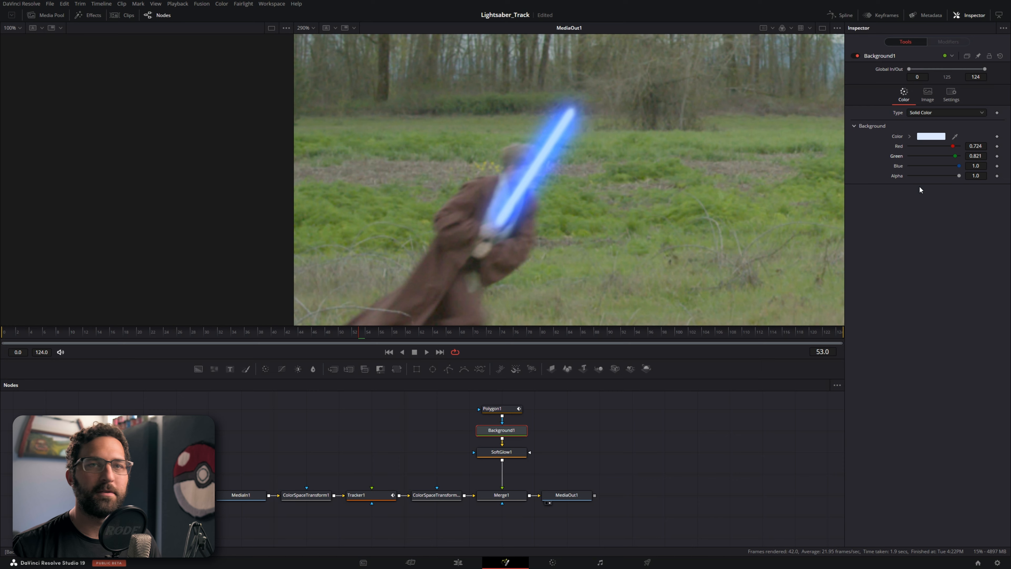
pyautogui.hotkey('ctrl', 'f')
pyautogui.click(479, 534)
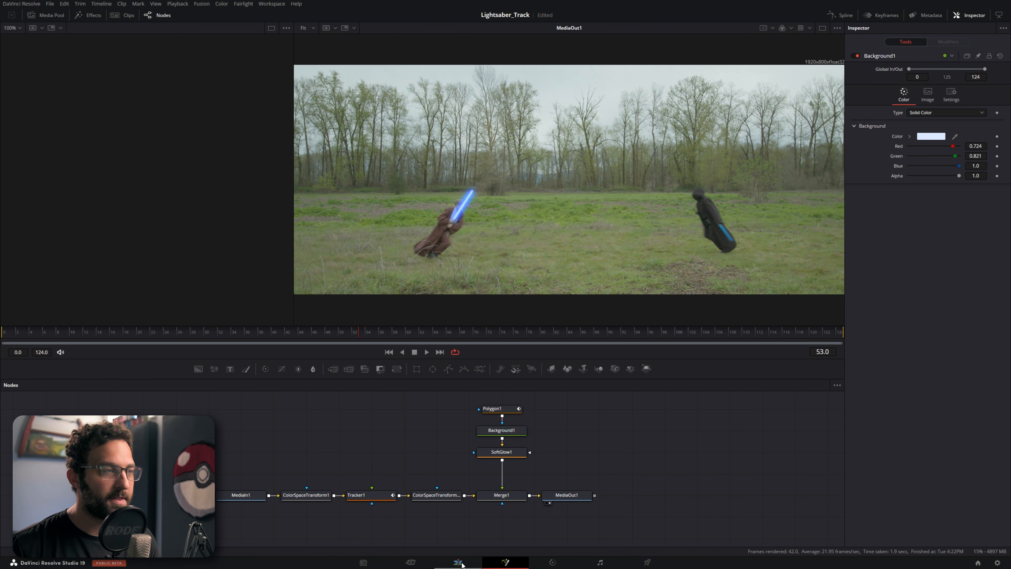
# Go back to the timeline and open the DSCF0670.MOV clip in Fusion.
pyautogui.click(462, 564)
pyautogui.moveTo(374, 362); pyautogui.dragTo(401, 363)
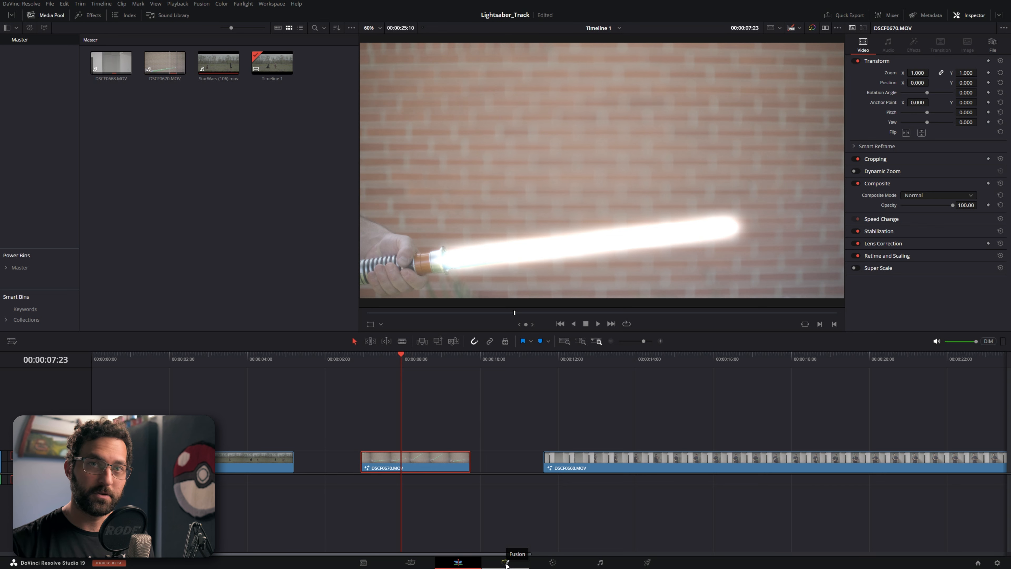
pyautogui.click(506, 564)
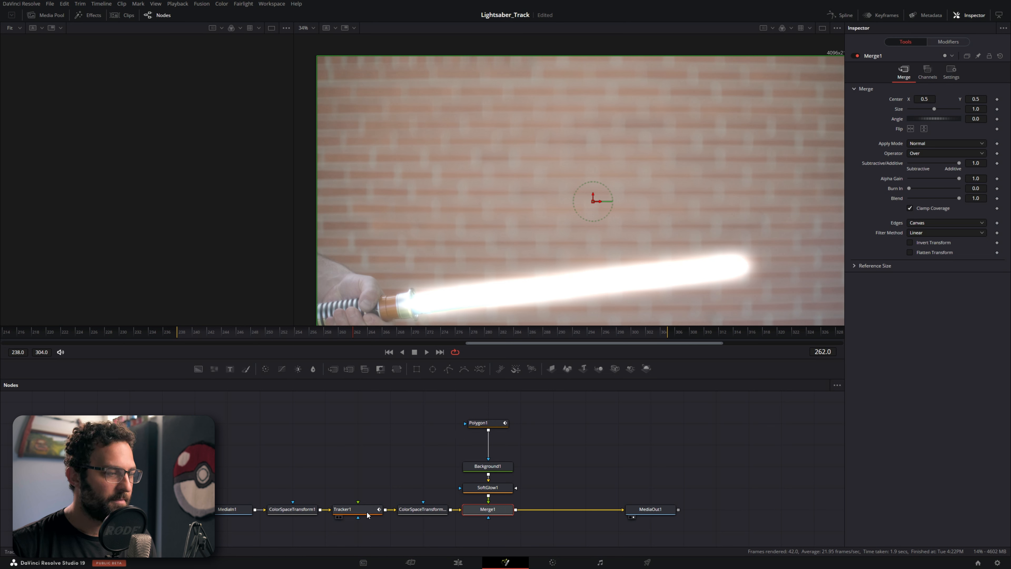
# Pull the old tracker and the blade's Polygon, Background, Soft Glow and Merge nodes out of the main node chain.
pyautogui.moveTo(335, 533); pyautogui.dragTo(536, 421)
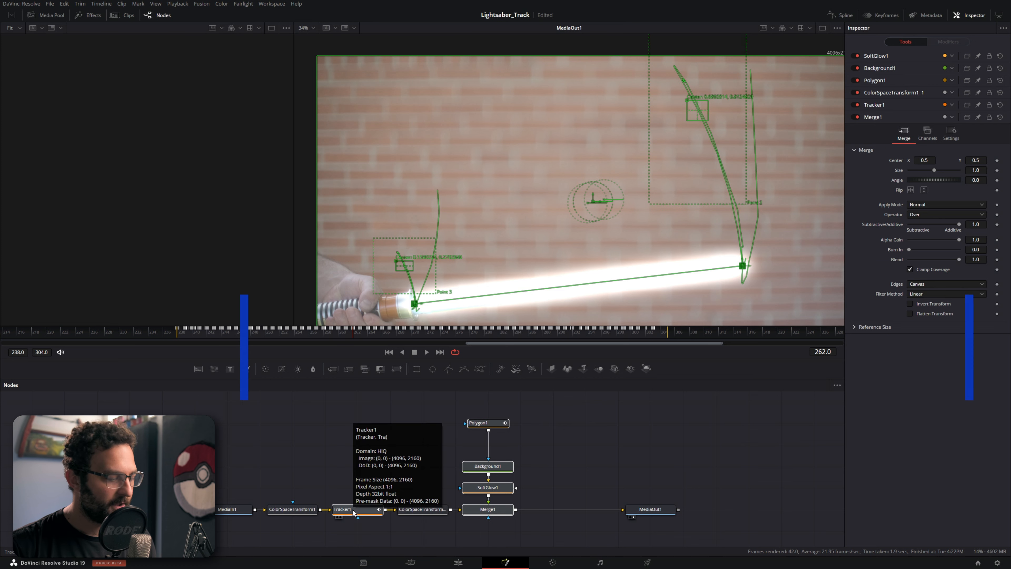
pyautogui.moveTo(354, 513); pyautogui.dragTo(358, 469)
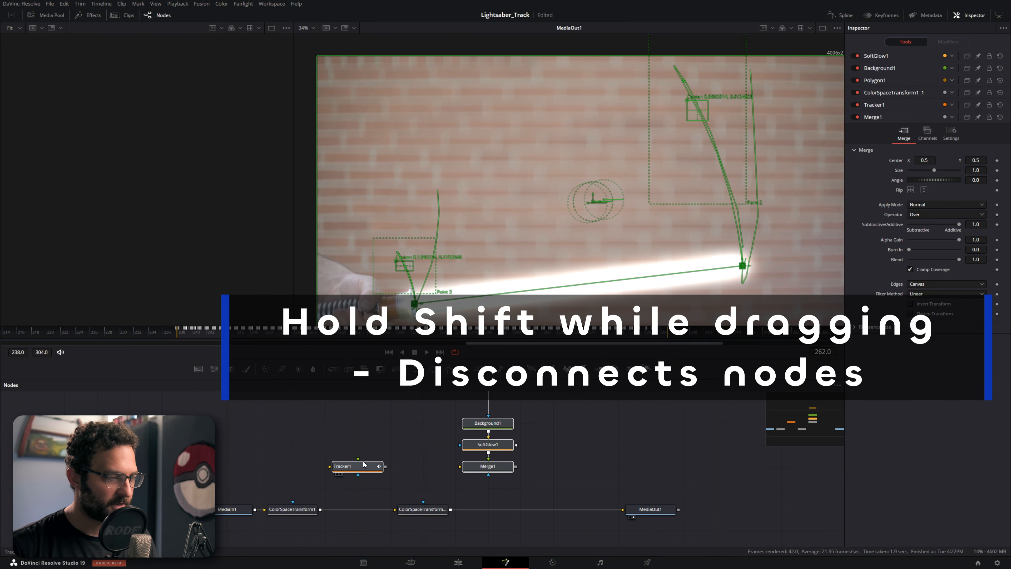
pyautogui.click(474, 495)
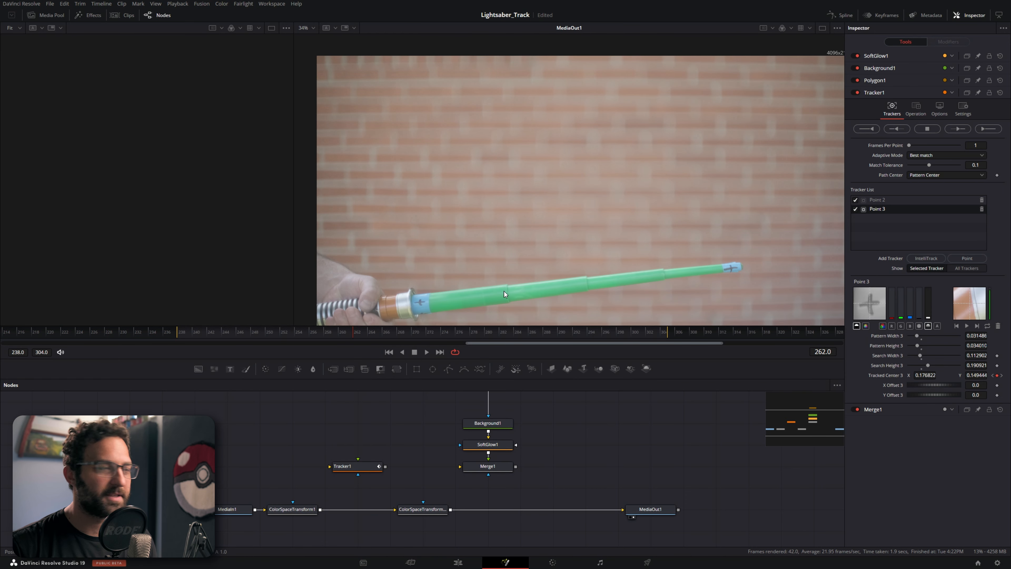
# Scrub through the clip's lightsaber movement and review the settings of both ColorSpaceTransform nodes.
pyautogui.click(214, 341)
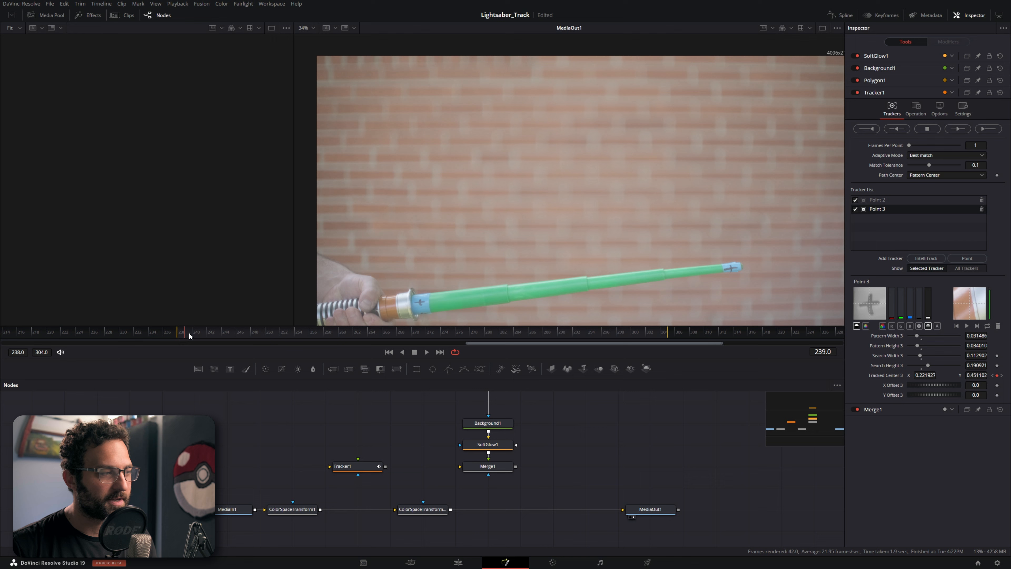
pyautogui.hotkey('ctrl', 'f')
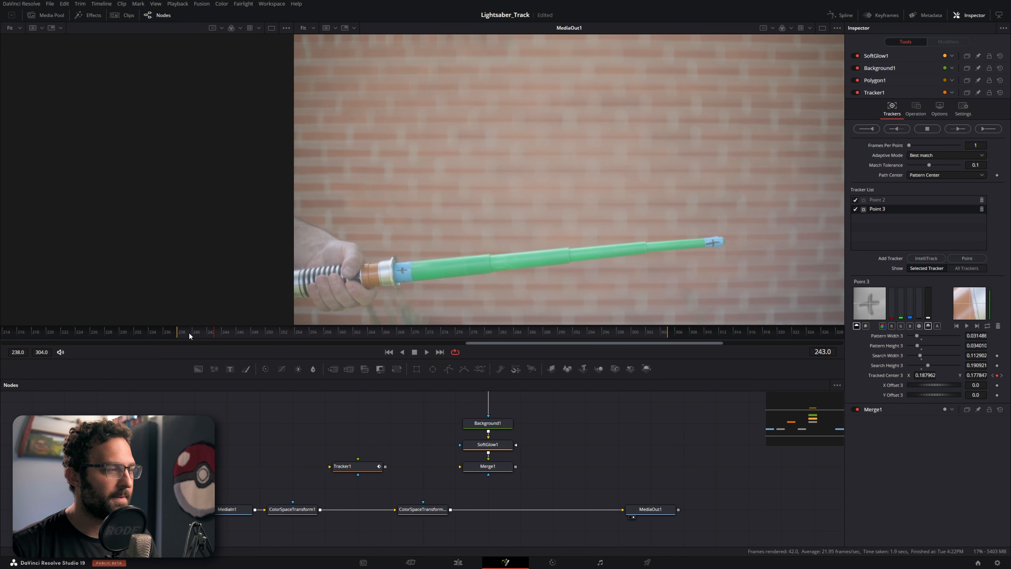
pyautogui.moveTo(189, 332); pyautogui.dragTo(381, 342)
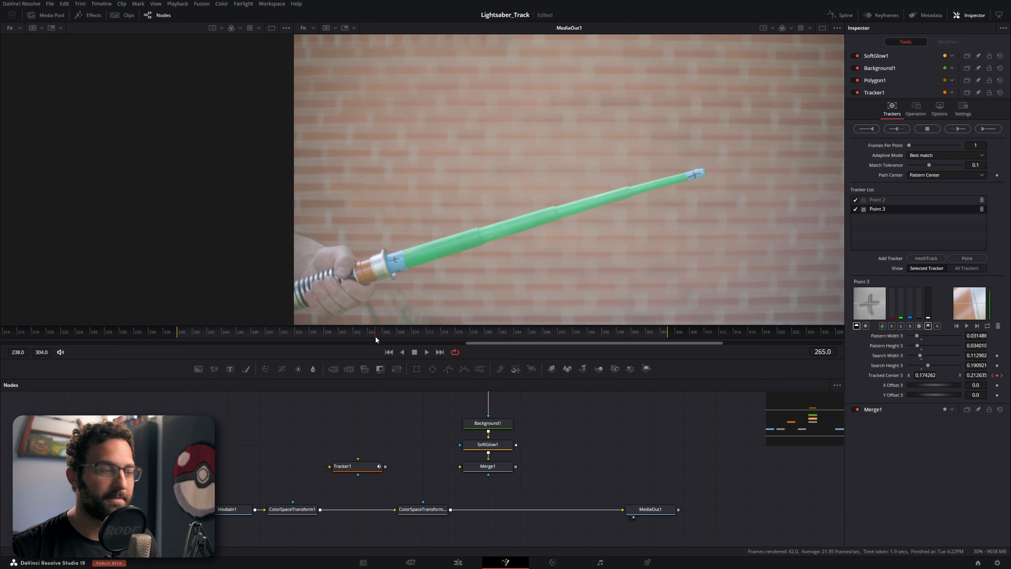
pyautogui.click(294, 509)
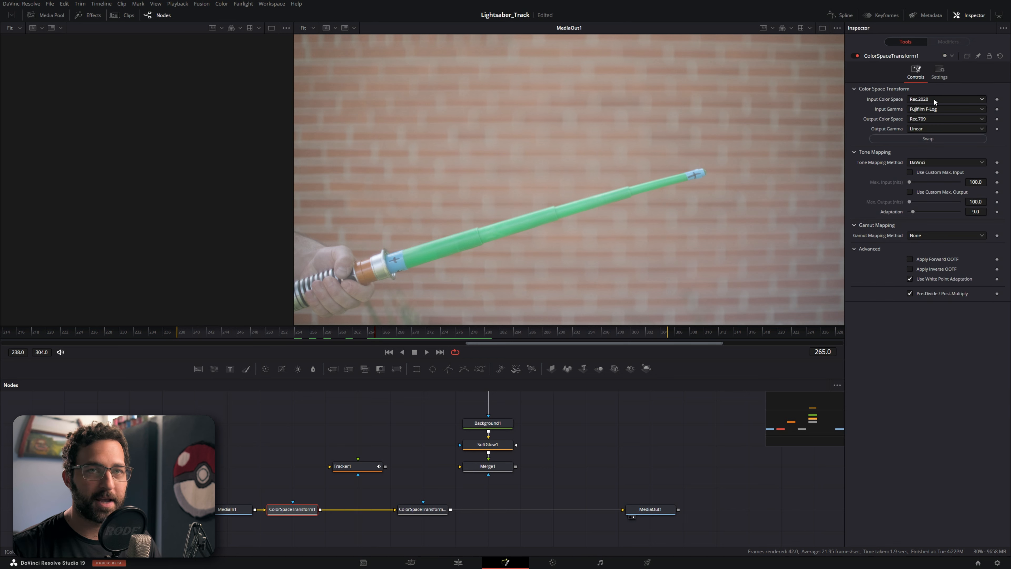
pyautogui.click(415, 510)
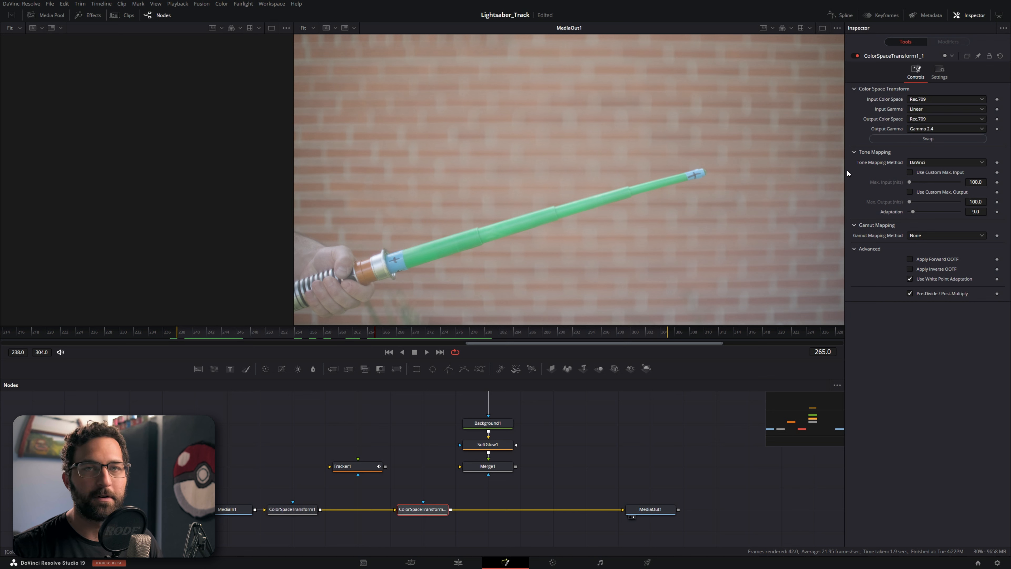
# Add a Tracker node directly after the first ColorSpaceTransform.
pyautogui.click(305, 509)
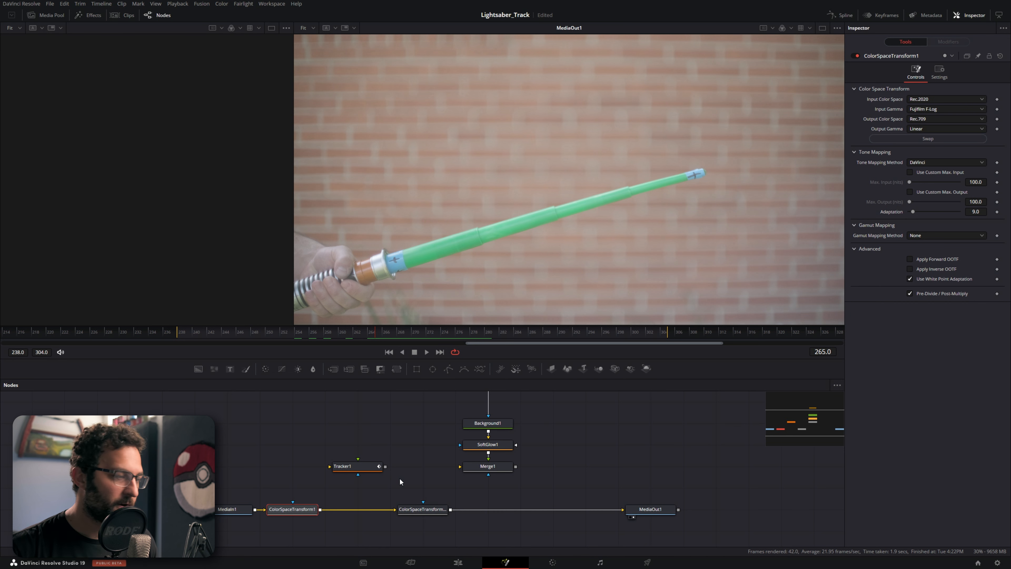
pyautogui.hotkey('shift', 'space')
pyautogui.write('track')
pyautogui.press('Return')
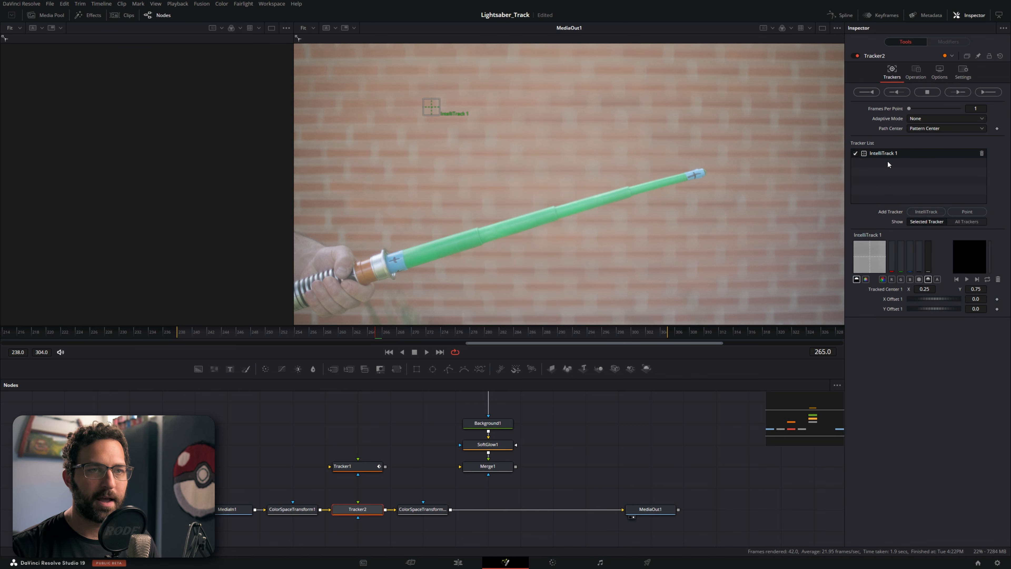
# Replace the new tracker's default IntelliTrack with two Point trackers.
pyautogui.click(966, 212)
pyautogui.click(981, 153)
pyautogui.click(970, 212)
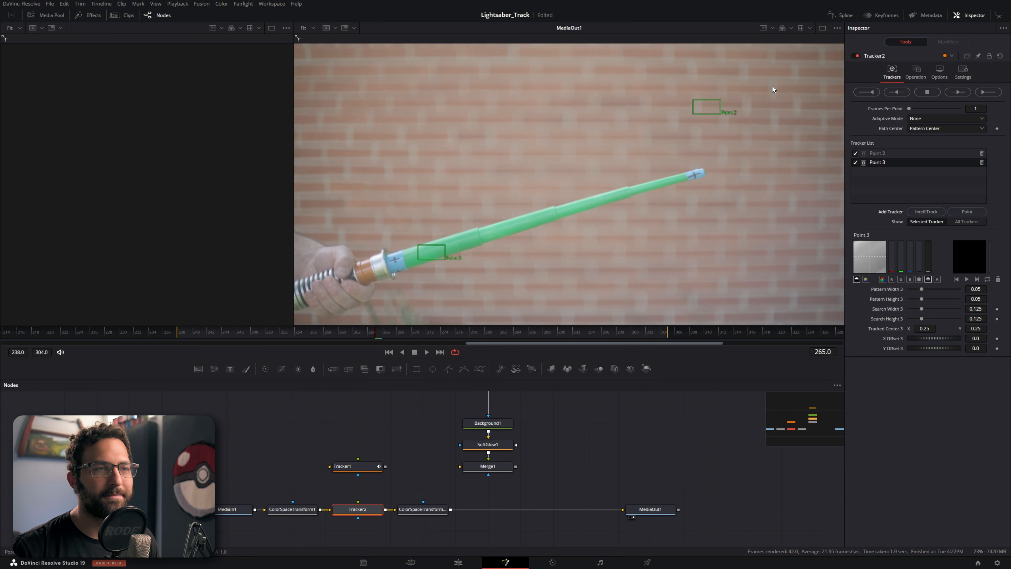
# Fit Point 2 tightly to the blade's tip marker and Point 3 to the base marker, enlarging both search areas.
pyautogui.moveTo(693, 99); pyautogui.dragTo(680, 167)
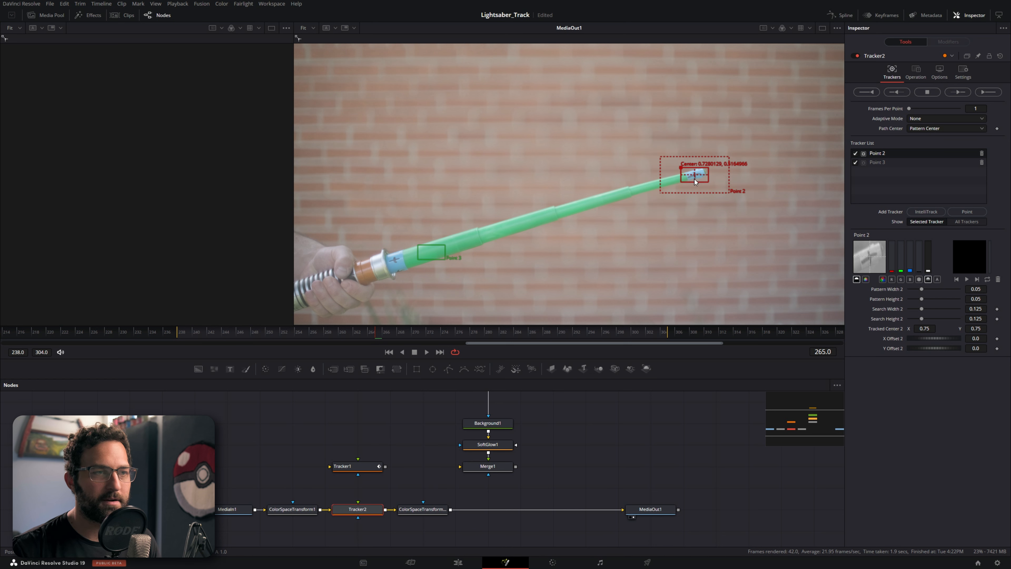
pyautogui.moveTo(708, 181); pyautogui.dragTo(703, 183)
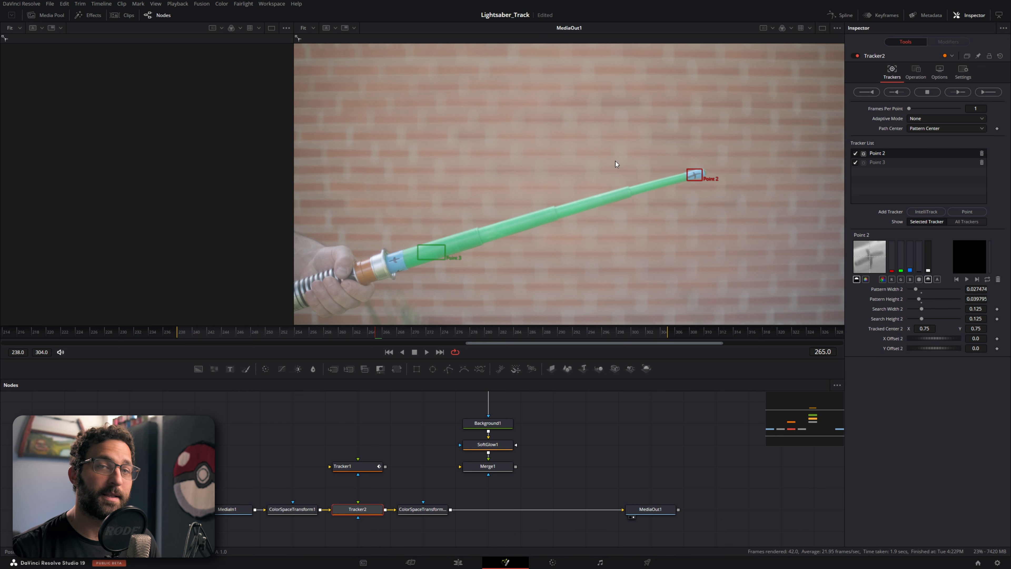
pyautogui.moveTo(731, 192); pyautogui.dragTo(766, 272)
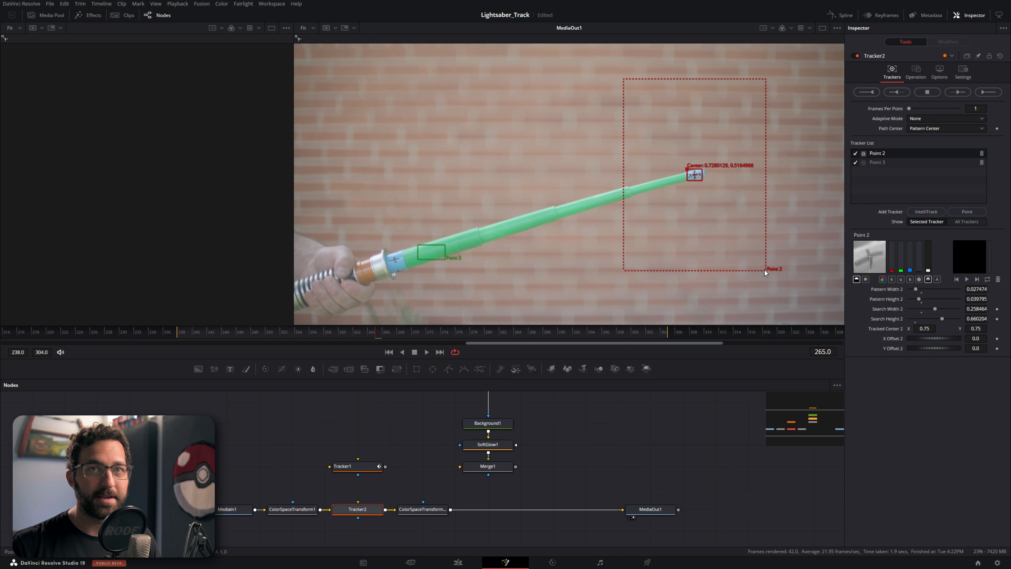
pyautogui.moveTo(764, 270); pyautogui.dragTo(764, 275)
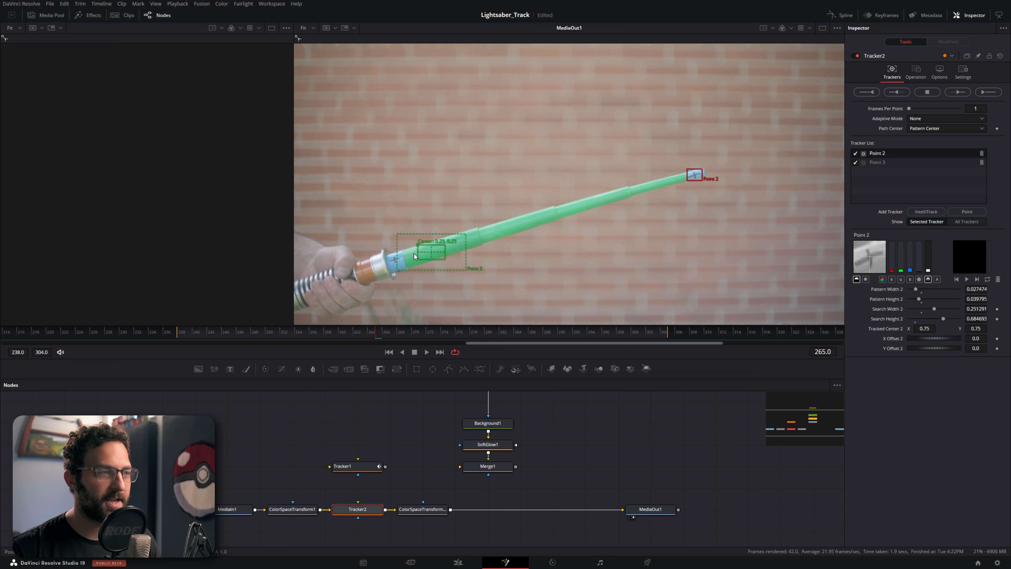
pyautogui.moveTo(424, 250); pyautogui.dragTo(425, 295)
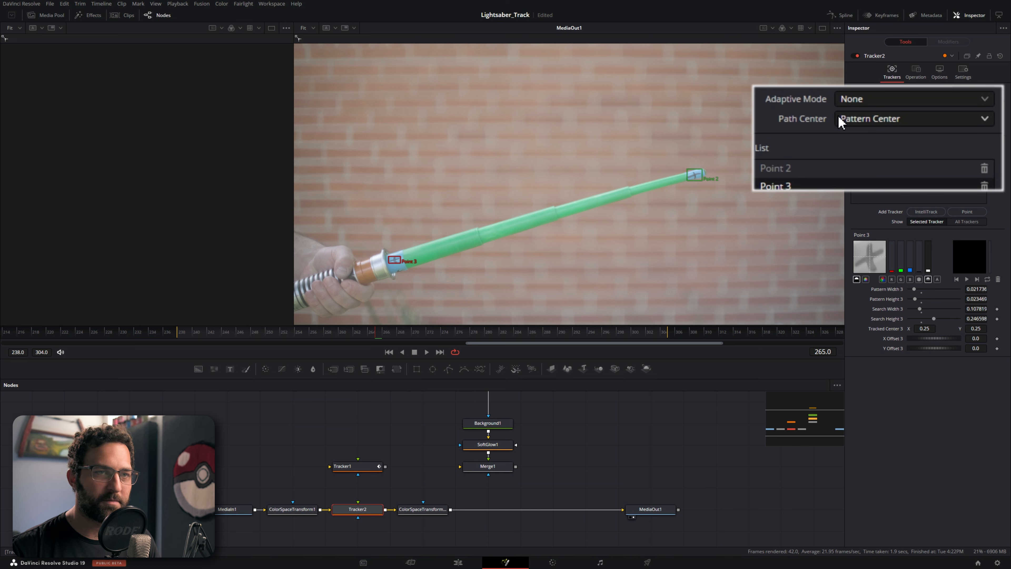
# Set the new tracker's Adaptive Mode to Every Frame.
pyautogui.click(856, 100)
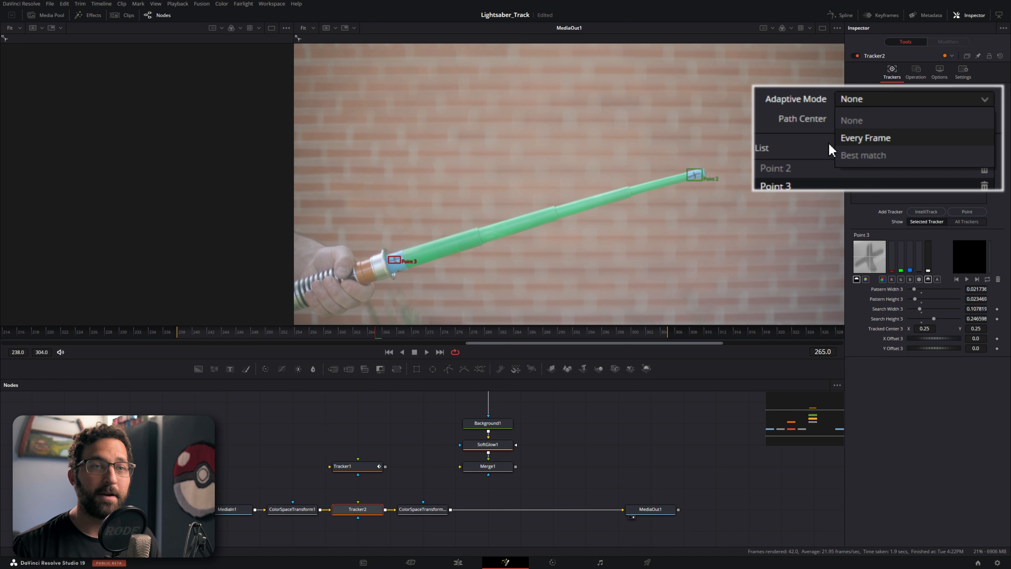
pyautogui.click(889, 139)
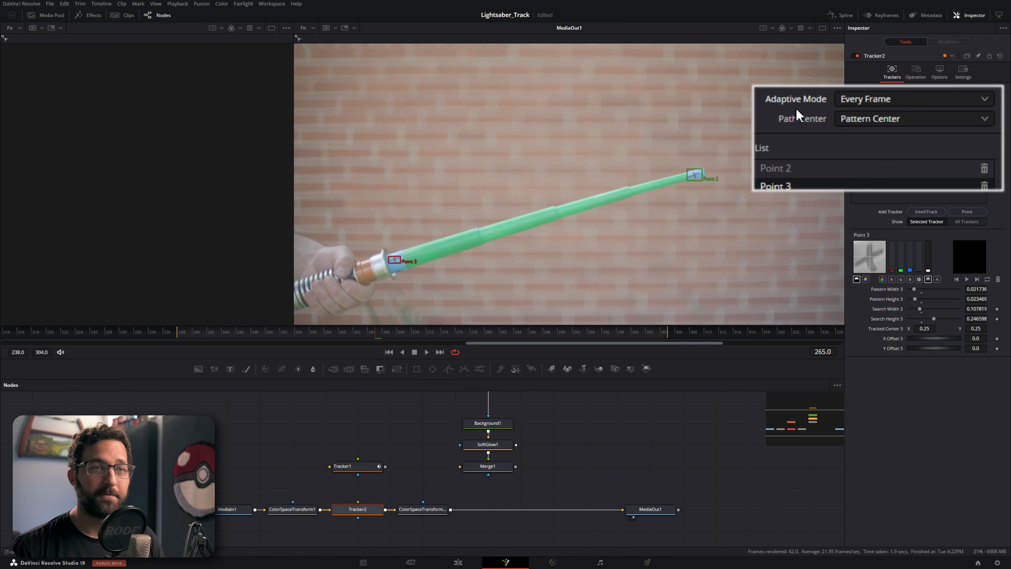
pyautogui.moveTo(697, 174)
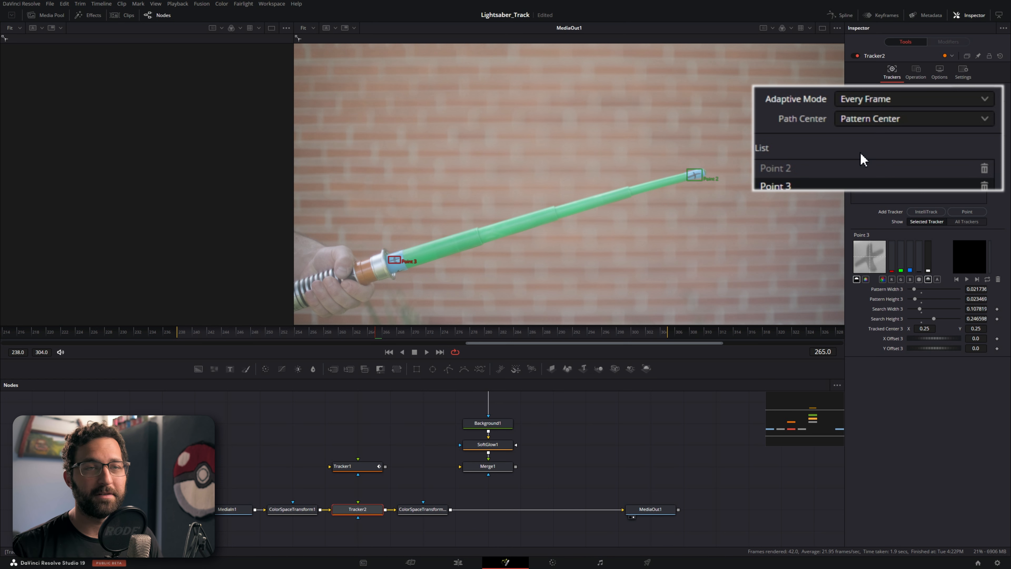
# Set the new tracker's Adaptive Mode to Best match and review the Path Center options, keeping Pattern Center.
pyautogui.click(888, 103)
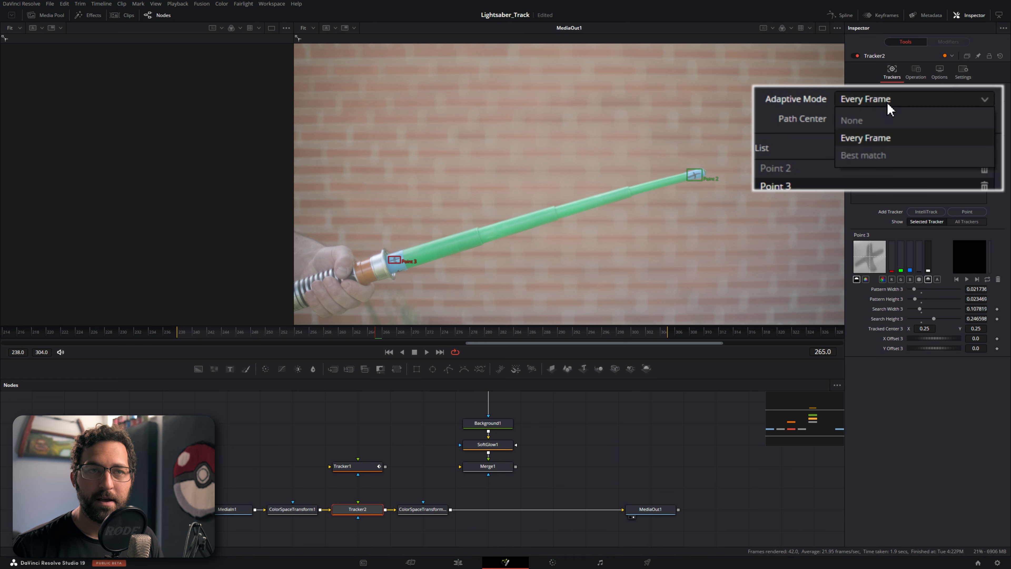
pyautogui.click(862, 156)
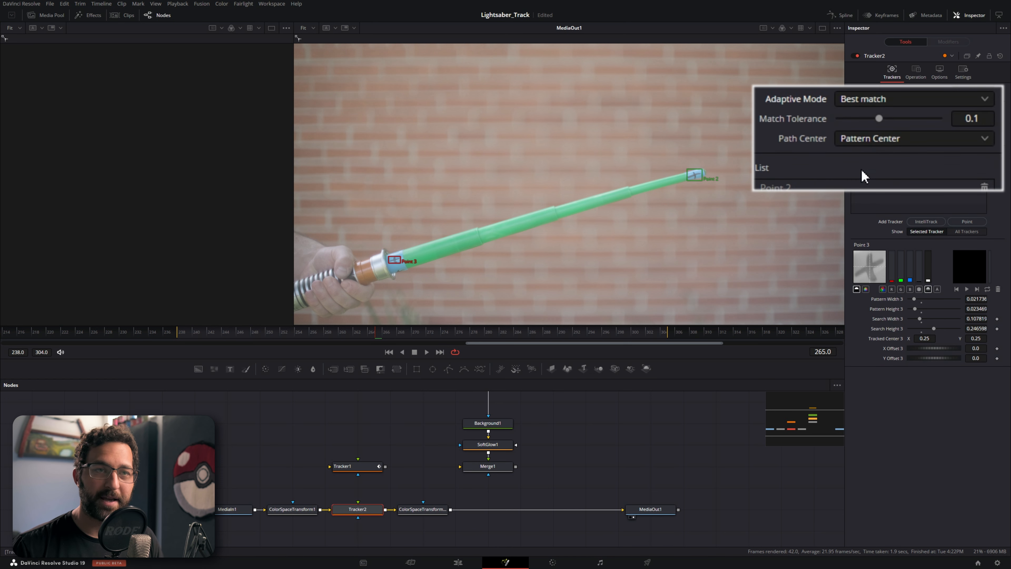
pyautogui.click(910, 100)
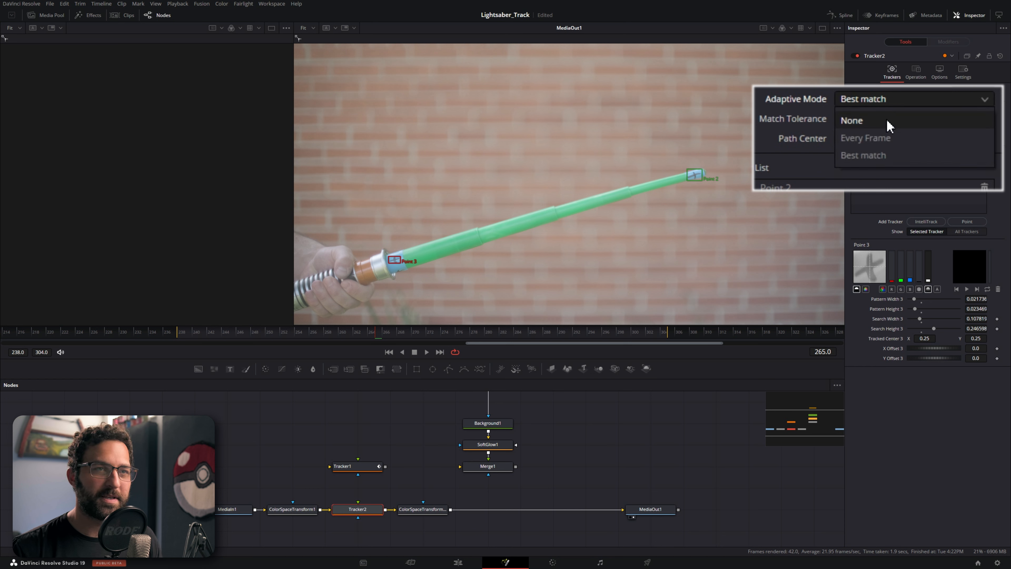
pyautogui.click(893, 105)
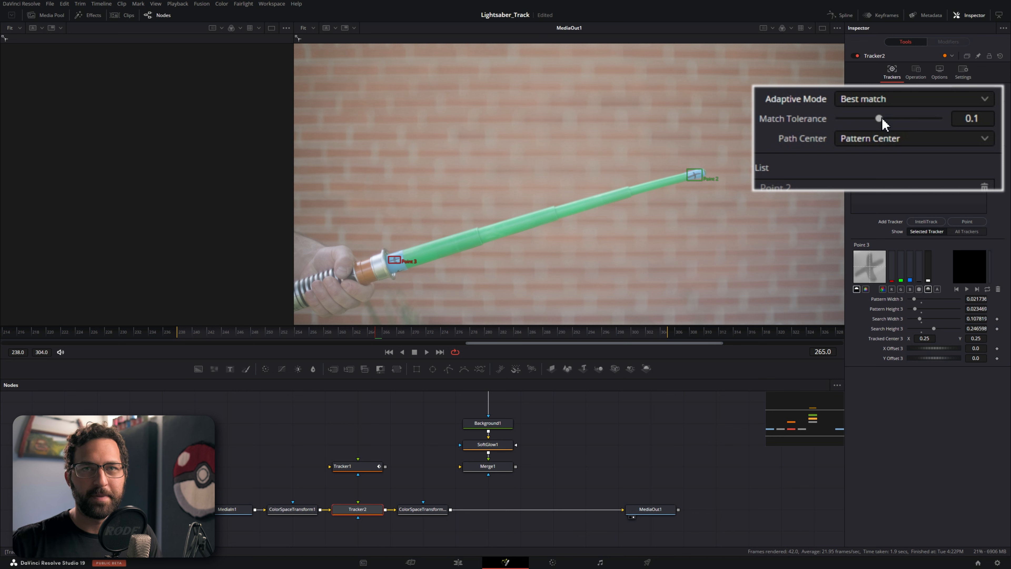
pyautogui.click(863, 140)
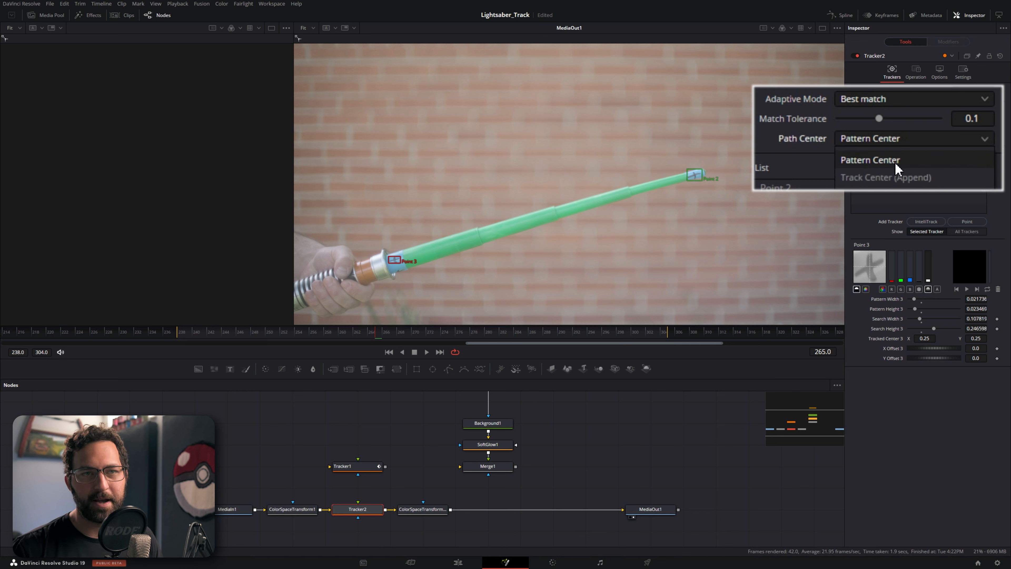
pyautogui.click(868, 145)
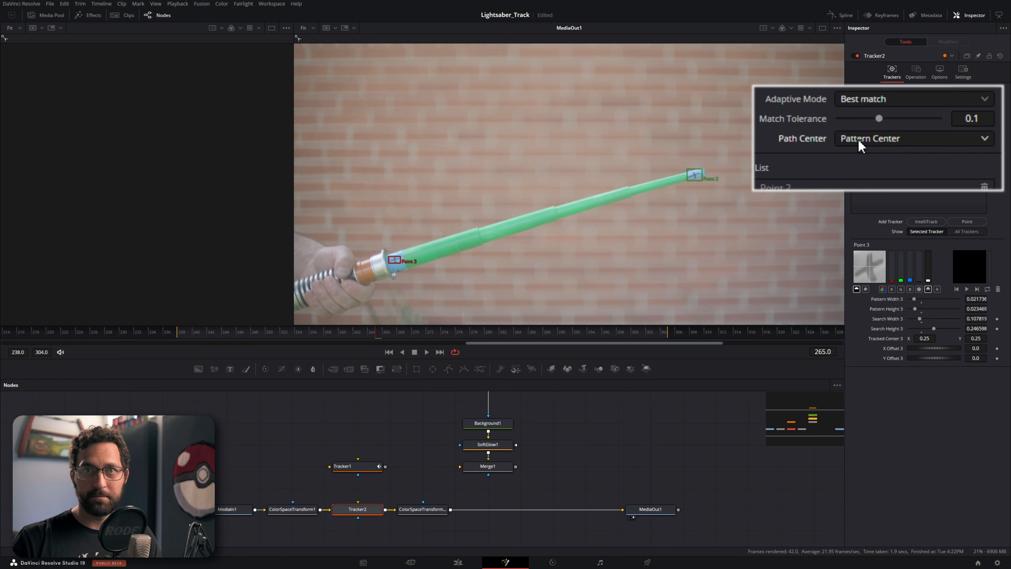
pyautogui.click(858, 141)
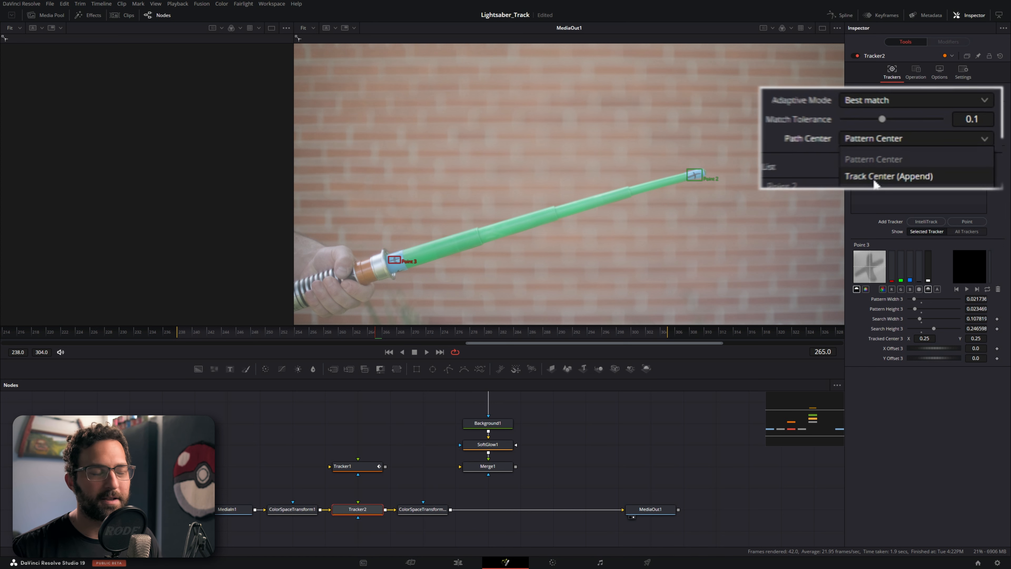
pyautogui.click(696, 184)
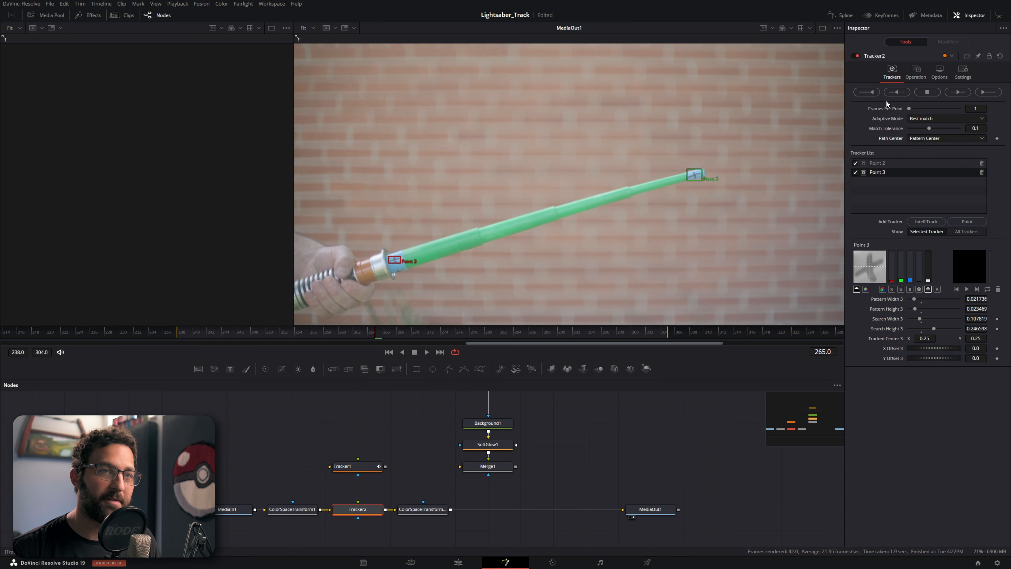
# Track both points forward from frame 265 to 304 and backward to 238, and scrub through the clip to check the paths.
pyautogui.click(958, 92)
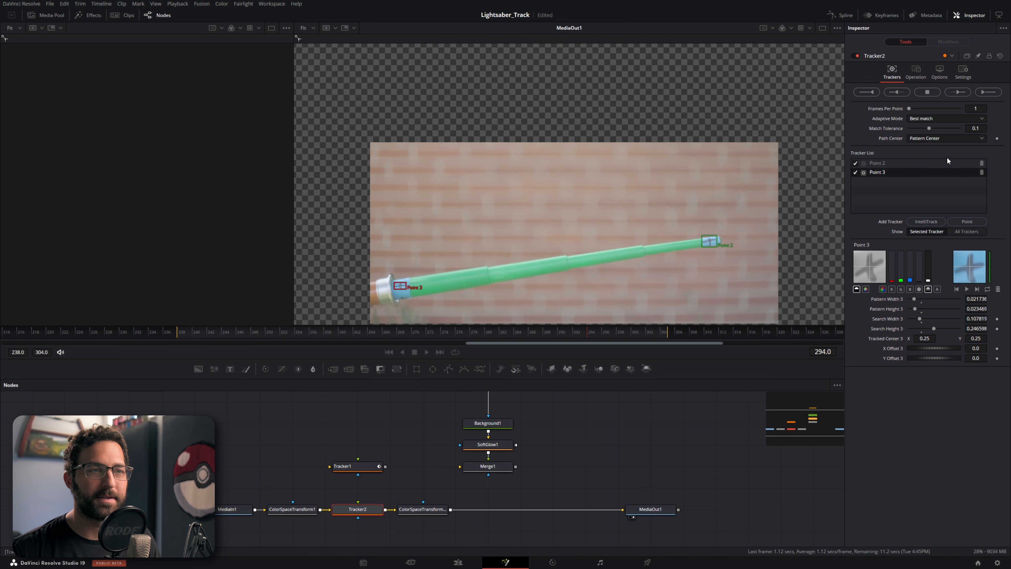
pyautogui.click(573, 300)
pyautogui.click(374, 338)
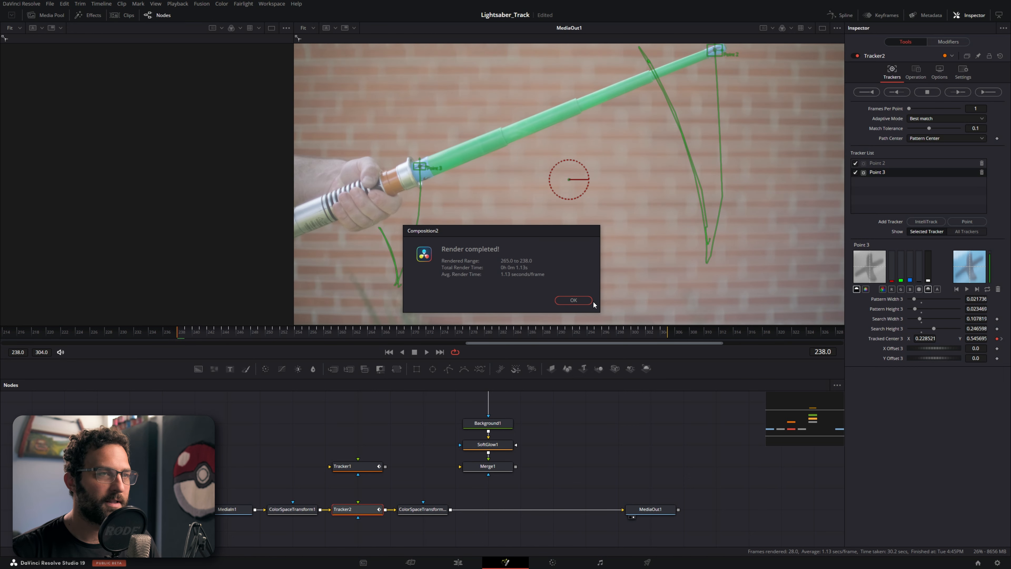
pyautogui.click(573, 300)
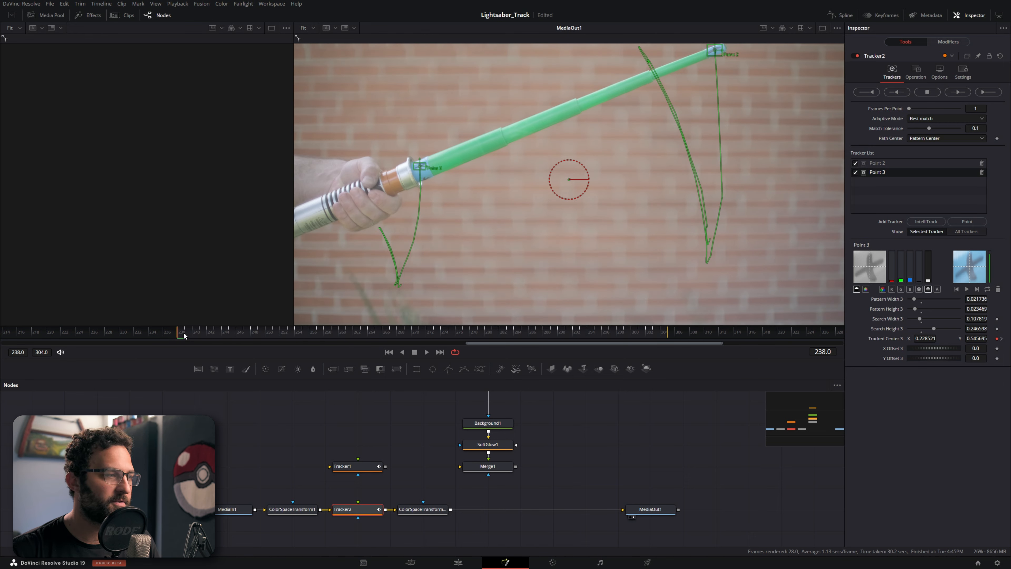
pyautogui.moveTo(184, 332); pyautogui.dragTo(556, 343)
# Move the blue blade's Polygon1, Background1, SoftGlow1 and Merge1 nodes aside, clear of the space after the second ColorSpaceTransform.
pyautogui.moveTo(553, 503); pyautogui.dragTo(202, 416)
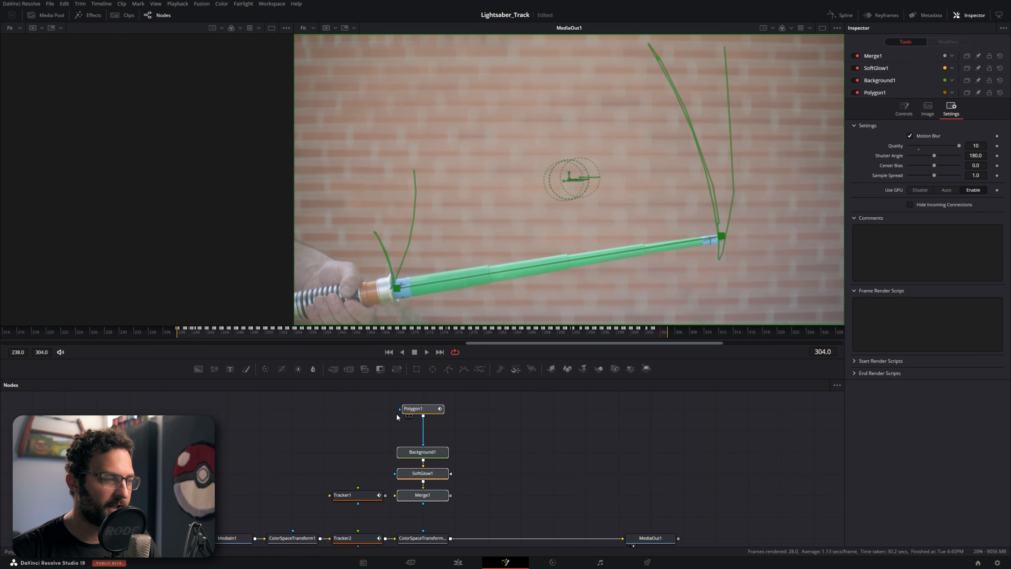
pyautogui.click(409, 461)
pyautogui.scroll(-2, 488, 506)
pyautogui.scroll(1, 453, 501)
# Merge a pure white Background over the output of the second ColorSpaceTransform and place it above its Merge node.
pyautogui.click(437, 515)
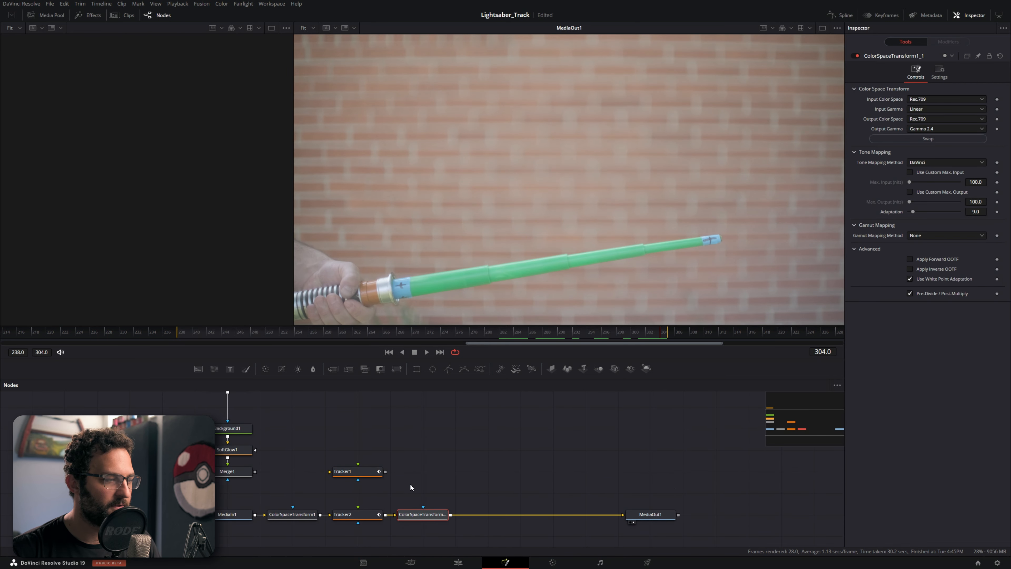
pyautogui.click(195, 369)
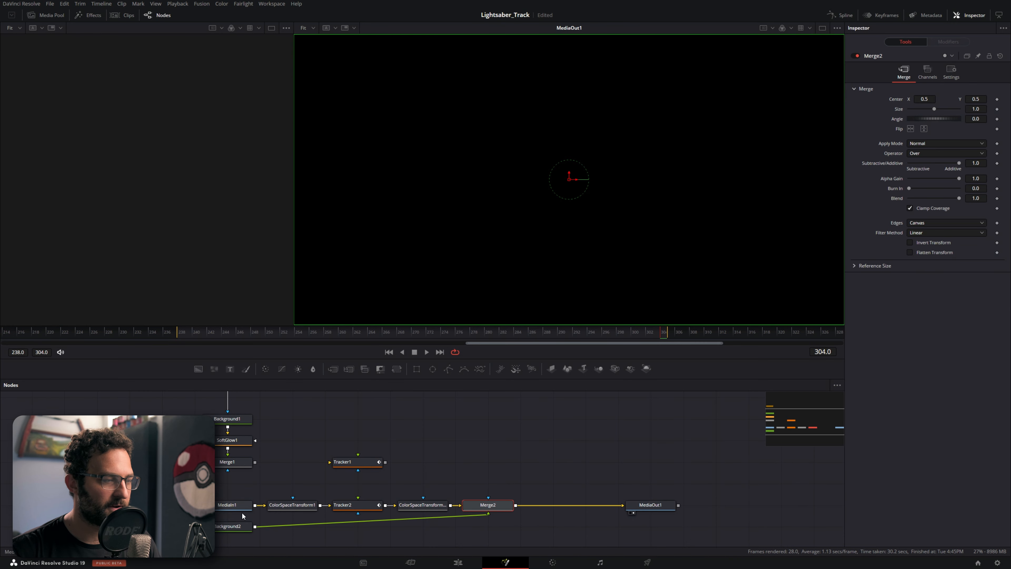
pyautogui.moveTo(910, 146); pyautogui.dragTo(960, 146)
pyautogui.moveTo(909, 156); pyautogui.dragTo(960, 165)
pyautogui.moveTo(487, 440); pyautogui.dragTo(487, 462)
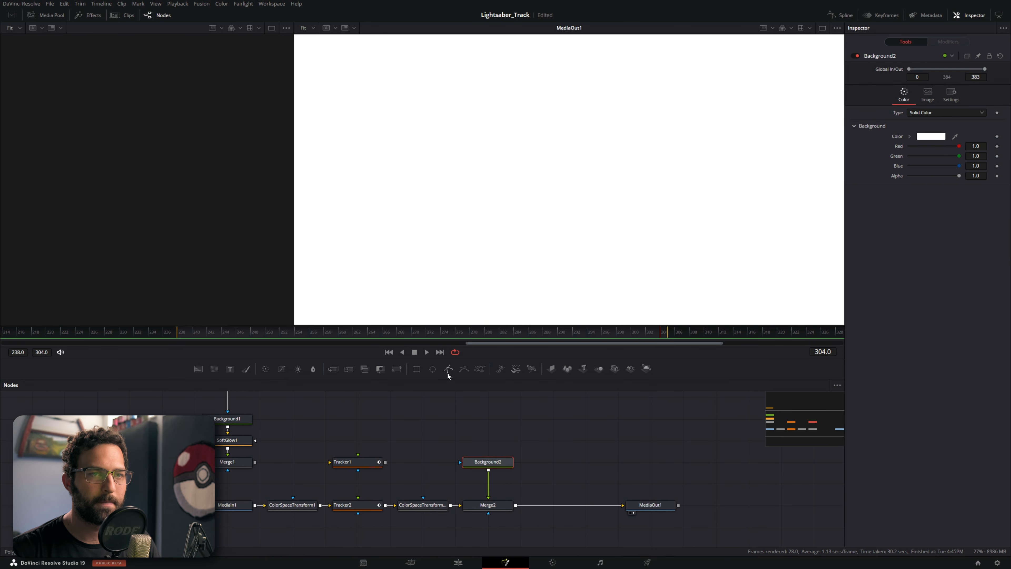
# Mask the white Background with a Polygon and draw a short, open two-point line on the wall above the saber.
pyautogui.click(448, 370)
pyautogui.click(459, 139)
pyautogui.click(465, 188)
pyautogui.click(469, 212)
pyautogui.click(325, 39)
# Publish the line's upper point to the Position of Tracker2Point2Path so it follows the blade's tip.
pyautogui.click(460, 139)
pyautogui.rightClick(461, 138)
pyautogui.moveTo(514, 272)
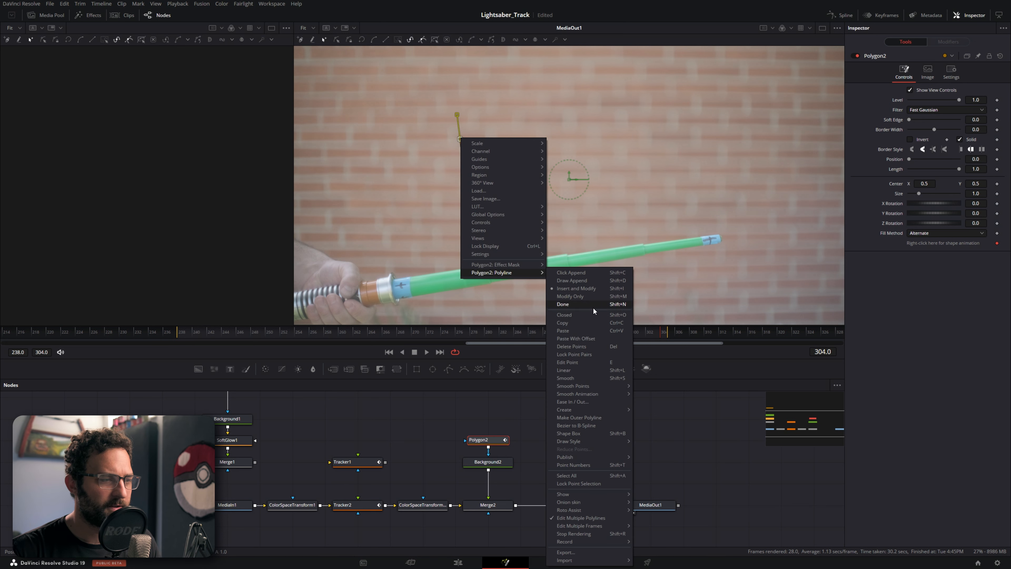
pyautogui.moveTo(589, 459)
pyautogui.moveTo(665, 481)
pyautogui.moveTo(773, 514)
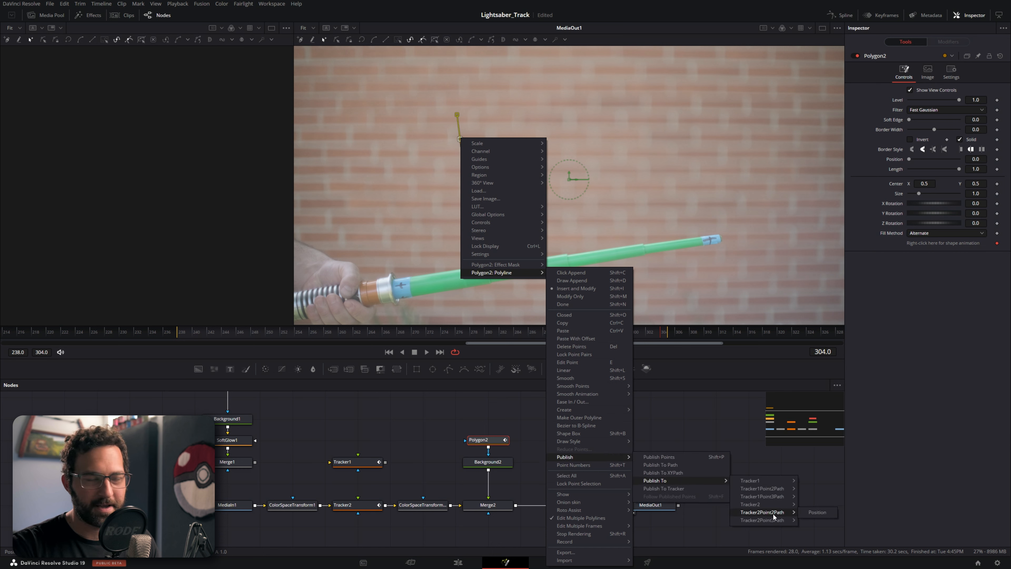
pyautogui.click(812, 511)
# Publish the line's other point to the Position of Tracker2Point3Path so it follows the blade's base.
pyautogui.rightClick(470, 212)
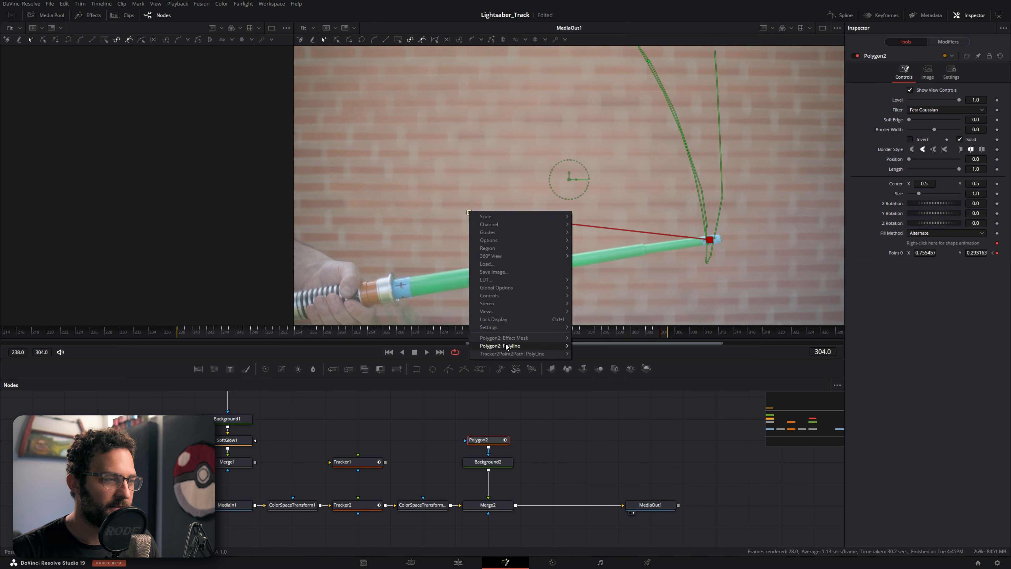
pyautogui.moveTo(506, 346)
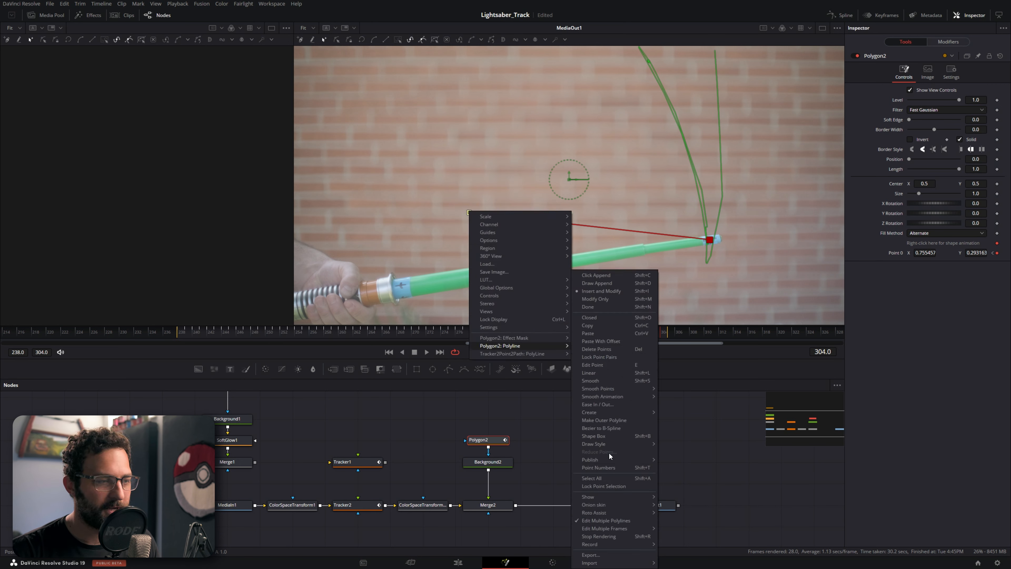
pyautogui.moveTo(705, 484)
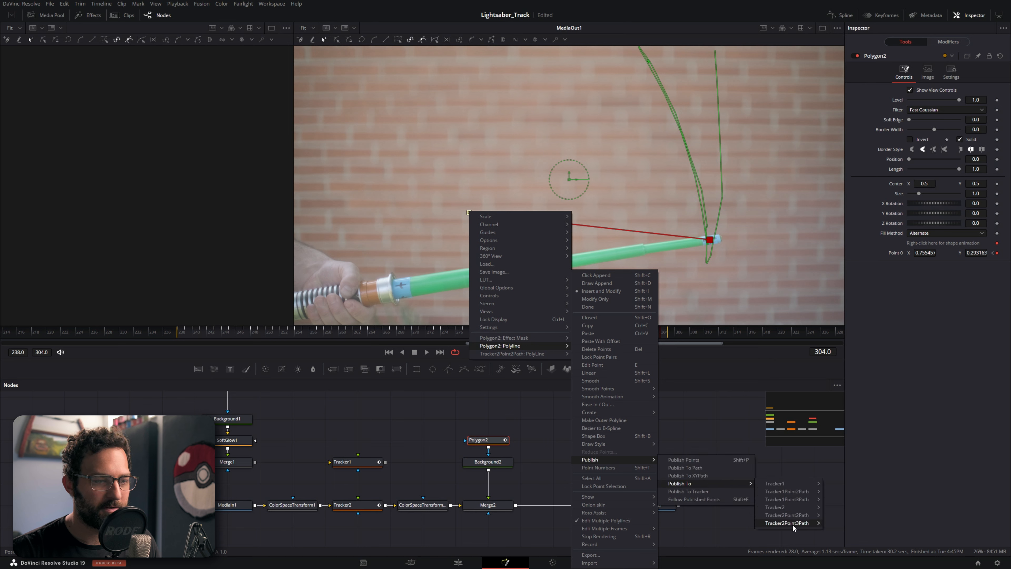
pyautogui.click(840, 527)
# Set the new polygon's Border Width to 0.024 and scrub through the clip to check the blade's alignment.
pyautogui.moveTo(974, 129); pyautogui.dragTo(984, 130)
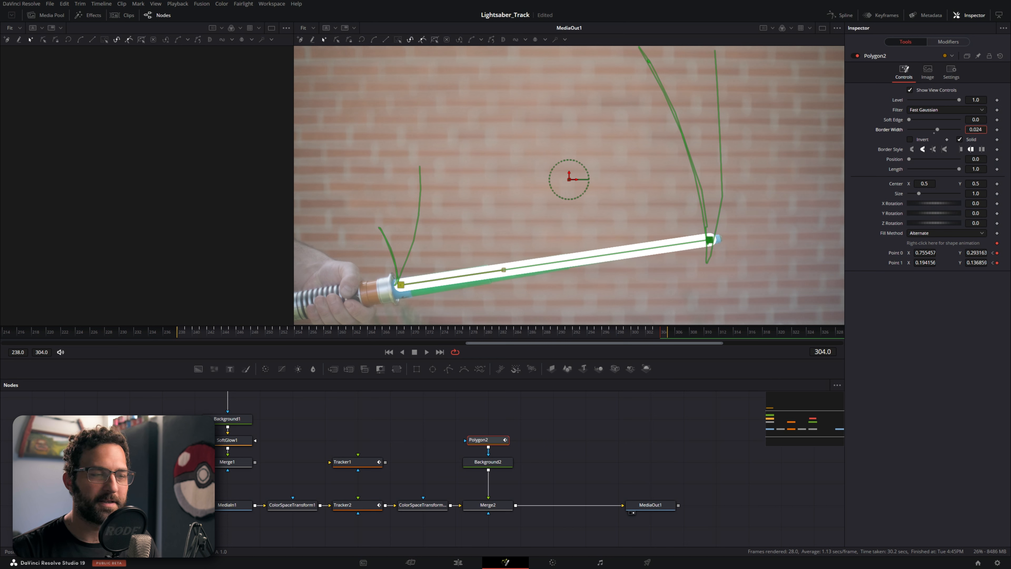
pyautogui.click(570, 413)
pyautogui.moveTo(292, 330); pyautogui.dragTo(390, 346)
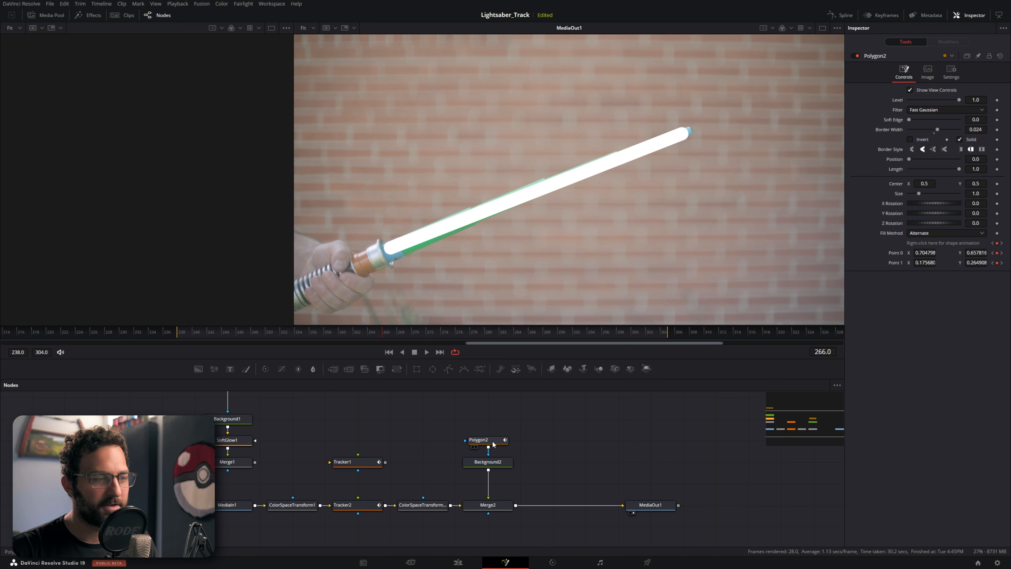
# Pin open the controls of both tracker path modifiers, Tracker2Point2Path and Tracker2Point3Path, on Polygon2.
pyautogui.click(484, 438)
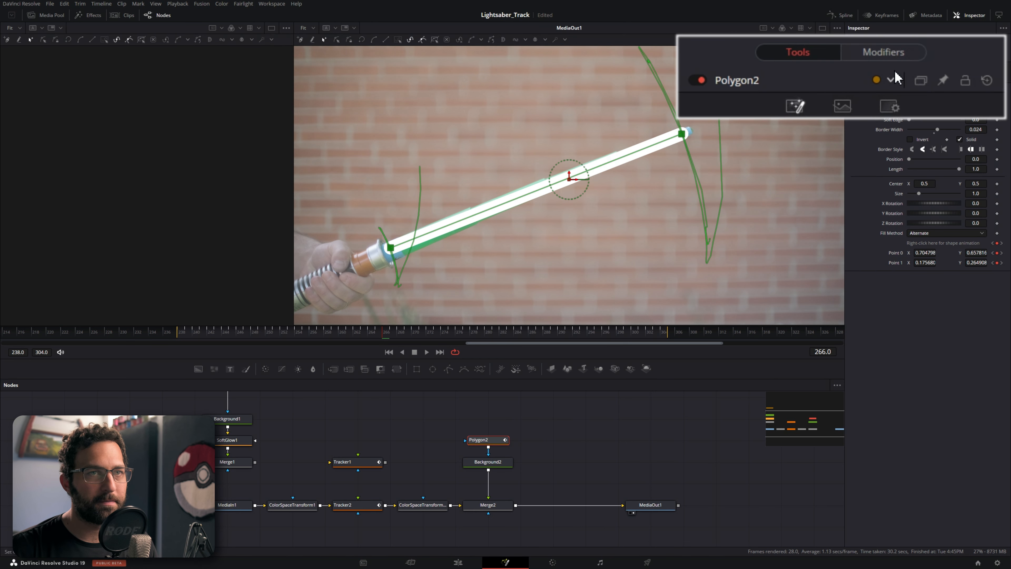
pyautogui.click(884, 54)
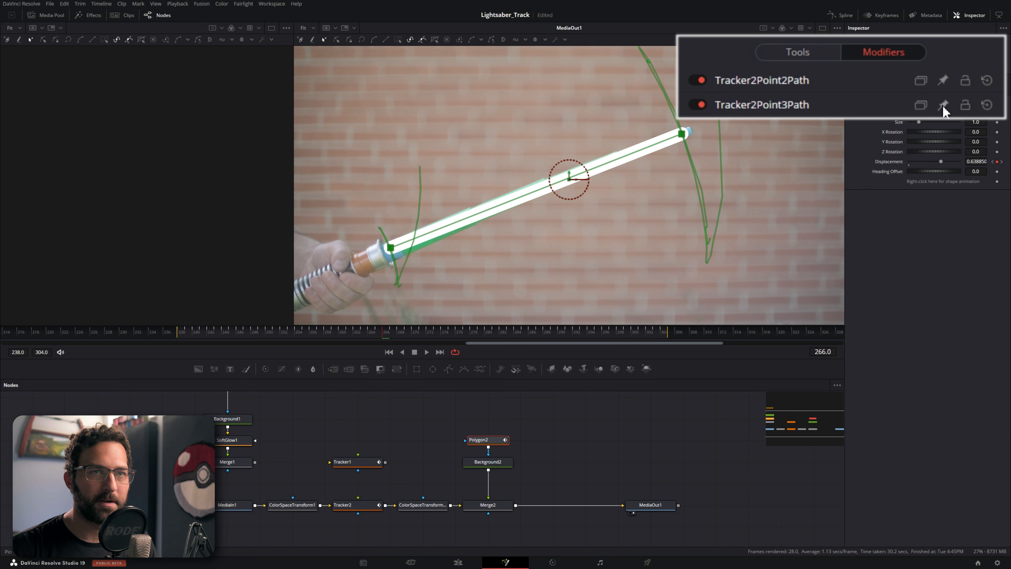
pyautogui.click(815, 80)
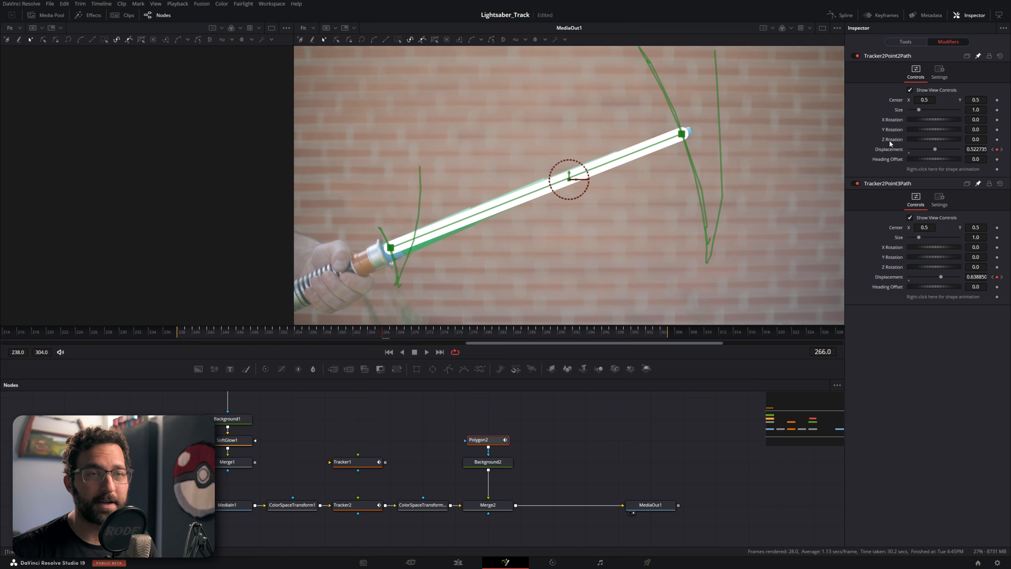
# Link Tracker2Point2Path's Z Rotation by expression to Tracker2Point3Path's Z Rotation, and set the latter to 1.0.
pyautogui.rightClick(788, 104)
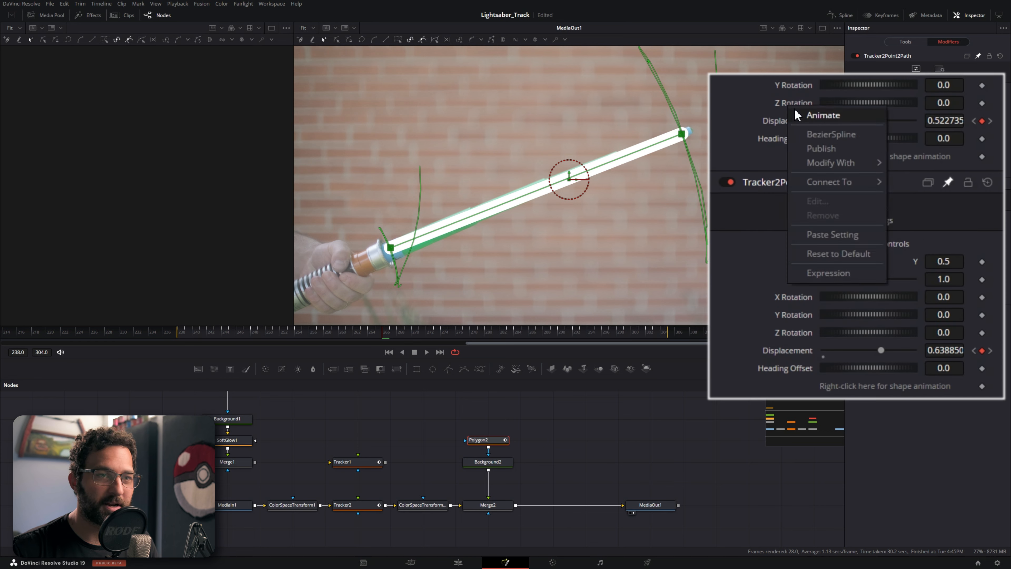
pyautogui.click(816, 273)
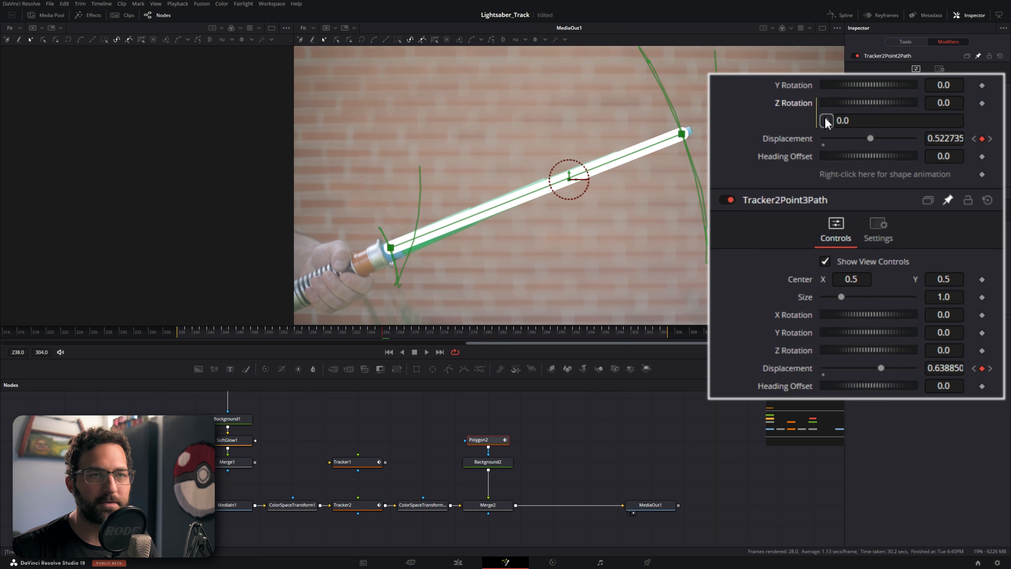
pyautogui.moveTo(826, 122); pyautogui.dragTo(792, 353)
pyautogui.moveTo(869, 350); pyautogui.dragTo(866, 351)
# Near the clip's start, offset the path centers: Tracker2Point2Path to X 0.52, Y 0.505 and Tracker2Point3Path to X 0.492, Y 0.487.
pyautogui.moveTo(382, 334); pyautogui.dragTo(190, 351)
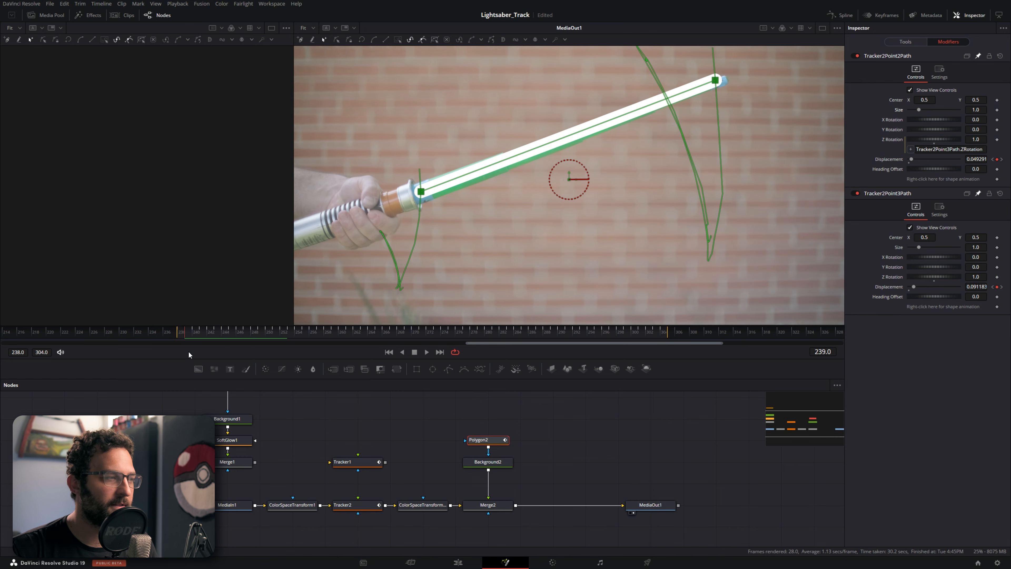
pyautogui.moveTo(930, 102); pyautogui.dragTo(938, 102)
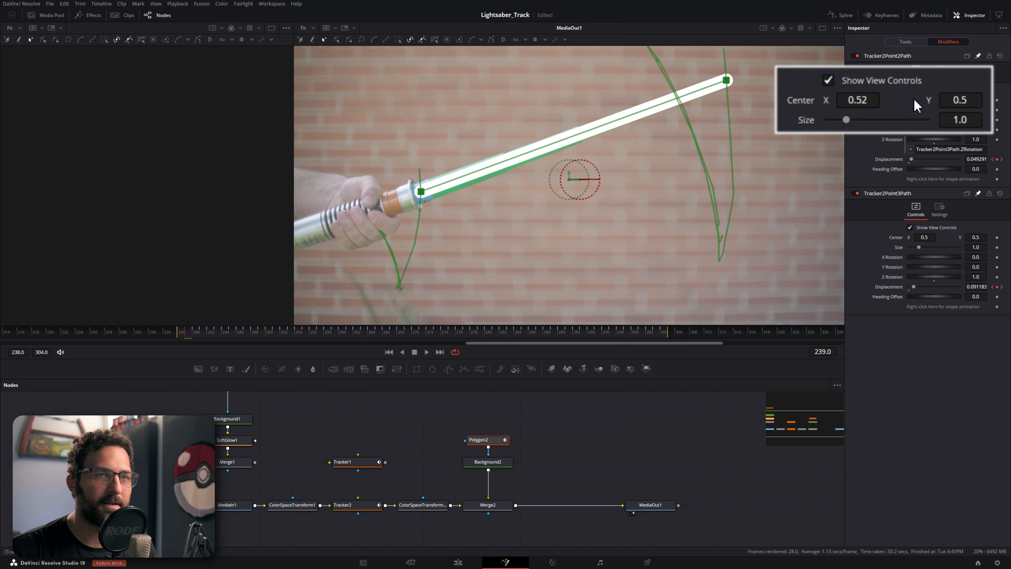
pyautogui.moveTo(977, 97)
pyautogui.mouseDown()
pyautogui.moveTo(965, 97)
pyautogui.moveTo(981, 97)
pyautogui.mouseUp()
pyautogui.moveTo(924, 237); pyautogui.dragTo(938, 241)
# Keyframe Tracker2Point3Path's Z Rotation at 1.0 on frame 238 and at -0.6 on frame 247.
pyautogui.press('Left')
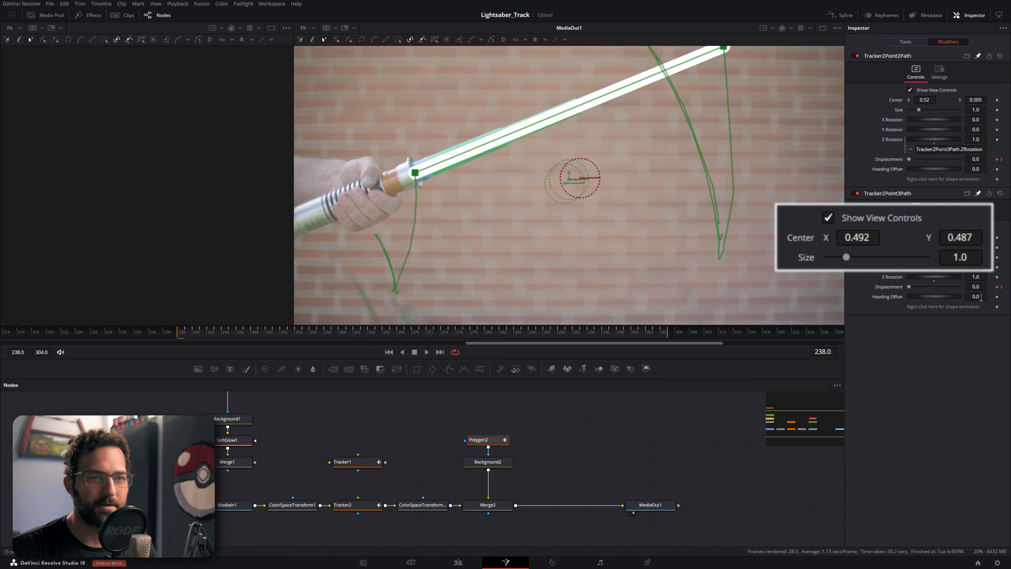
pyautogui.click(1000, 278)
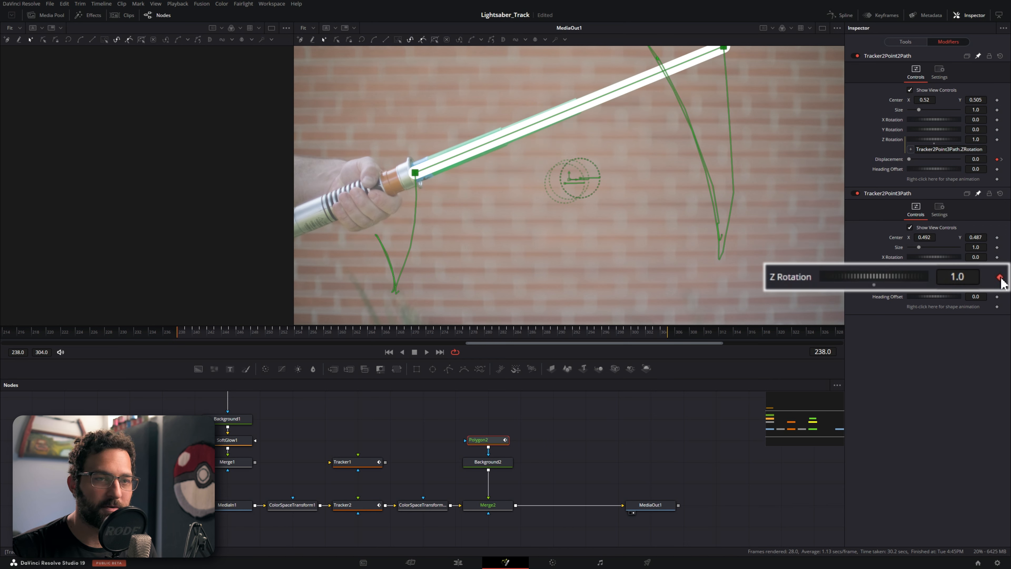
pyautogui.moveTo(183, 334); pyautogui.dragTo(245, 338)
pyautogui.moveTo(975, 277); pyautogui.dragTo(961, 277)
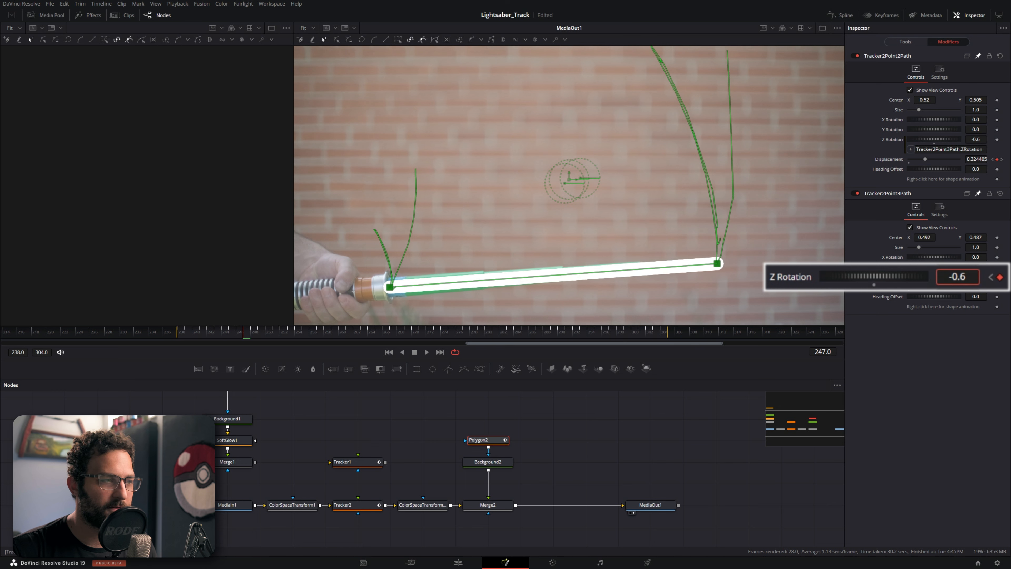
# Raise Tracker2Point3Path's Z Rotation to 1.7 for the blade's next upswing and keyframe that value on frame 280.
pyautogui.moveTo(243, 332); pyautogui.dragTo(345, 337)
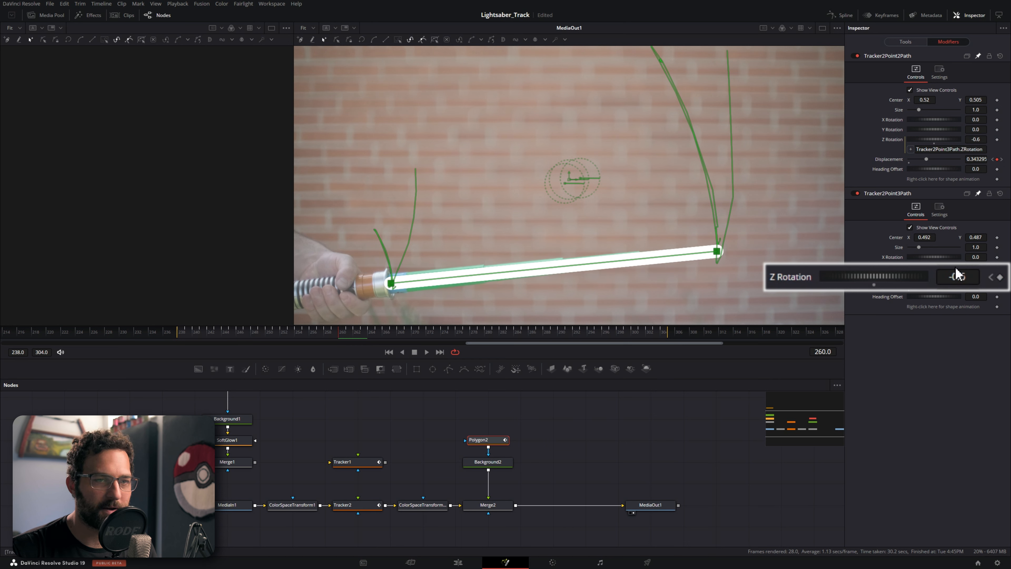
pyautogui.moveTo(388, 337); pyautogui.dragTo(479, 346)
pyautogui.press('space')
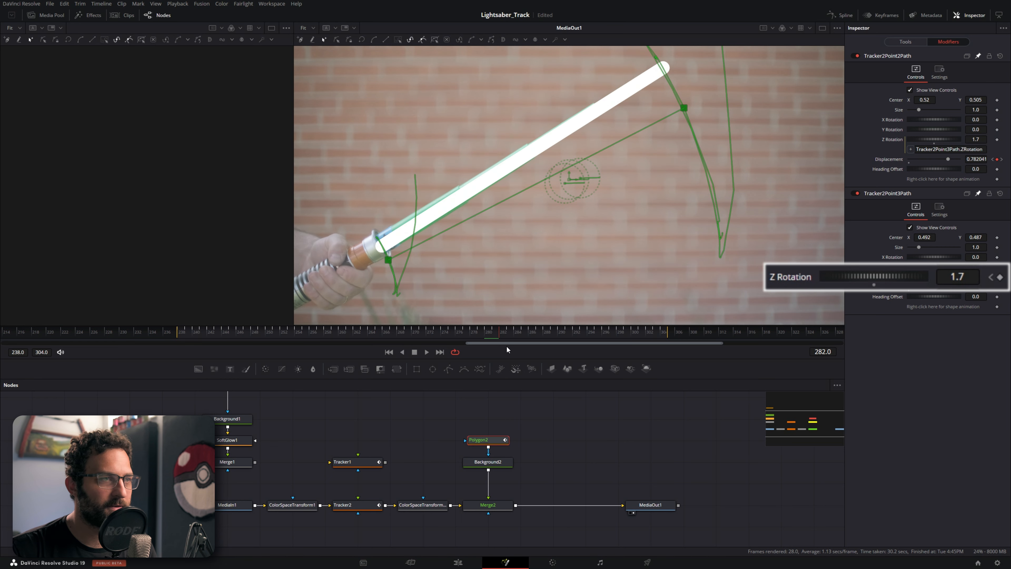
pyautogui.press('space')
pyautogui.press('Right')
pyautogui.click(999, 277)
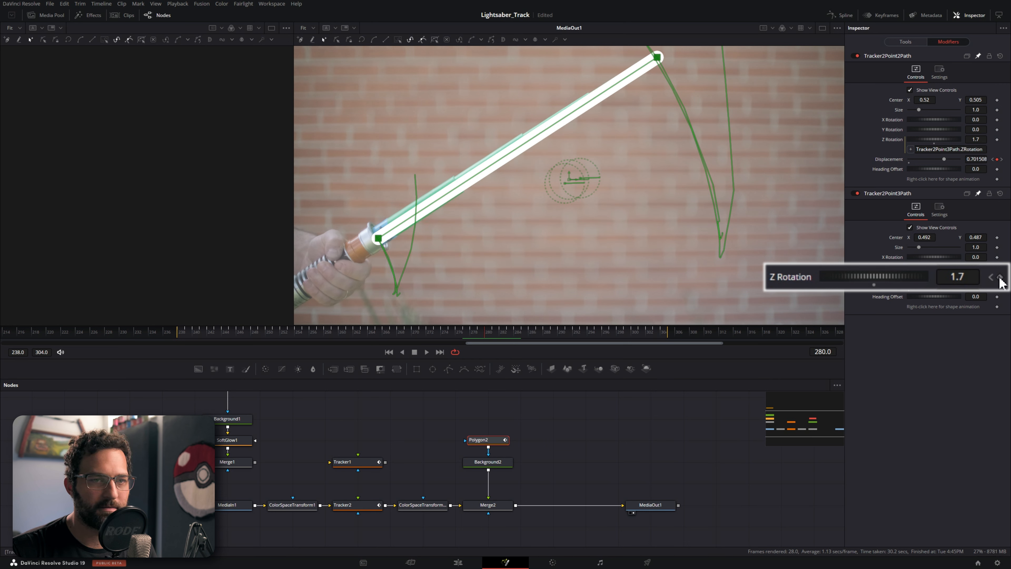
# Check the blade's fit around frames 243 and 244, and show only Polygon2's curves in the Spline editor.
pyautogui.moveTo(491, 337); pyautogui.dragTo(219, 329)
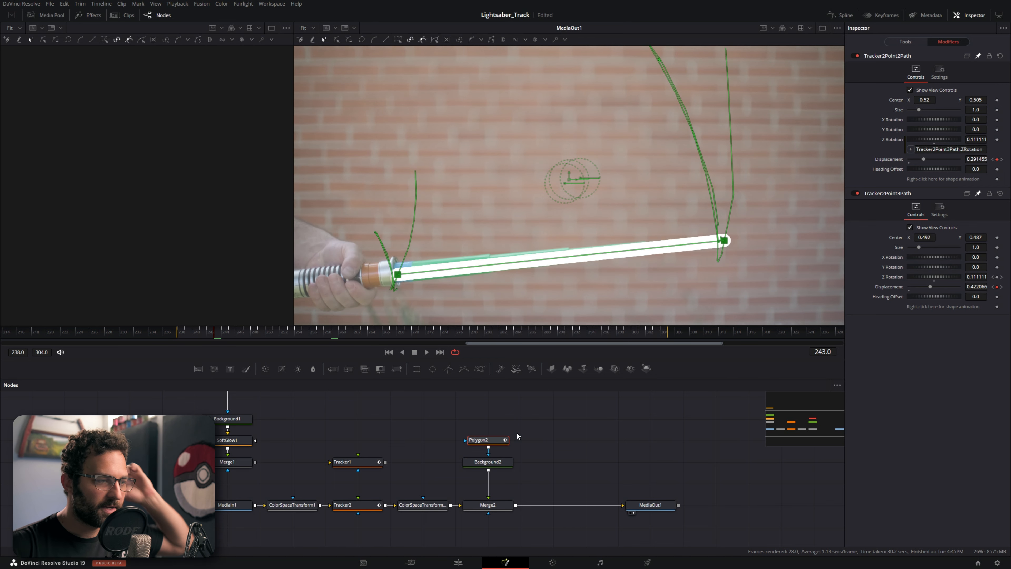
pyautogui.click(517, 433)
pyautogui.click(209, 335)
pyautogui.moveTo(210, 335)
pyautogui.mouseDown()
pyautogui.moveTo(256, 342)
pyautogui.moveTo(221, 330)
pyautogui.mouseUp()
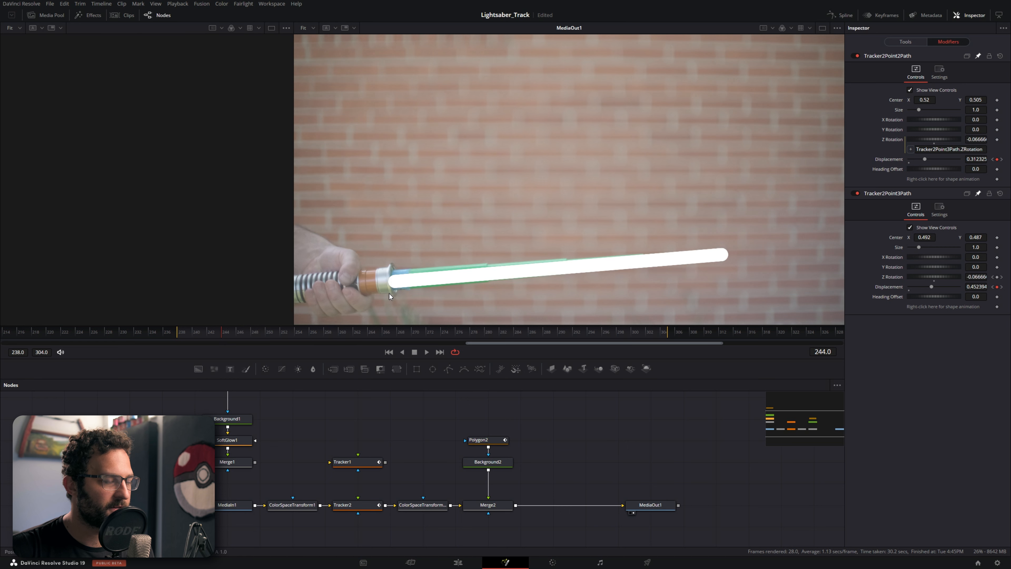
pyautogui.click(490, 440)
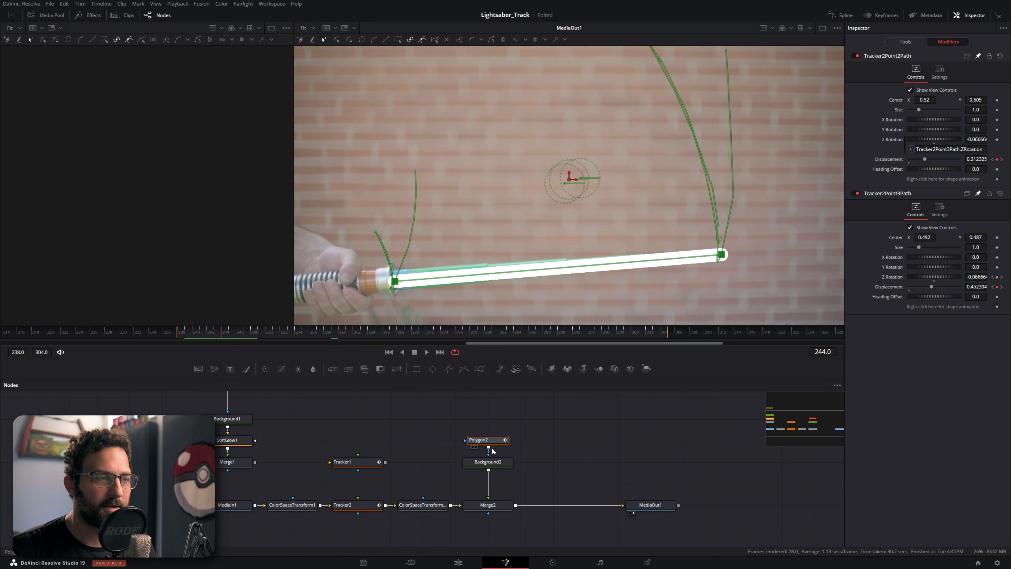
pyautogui.click(841, 15)
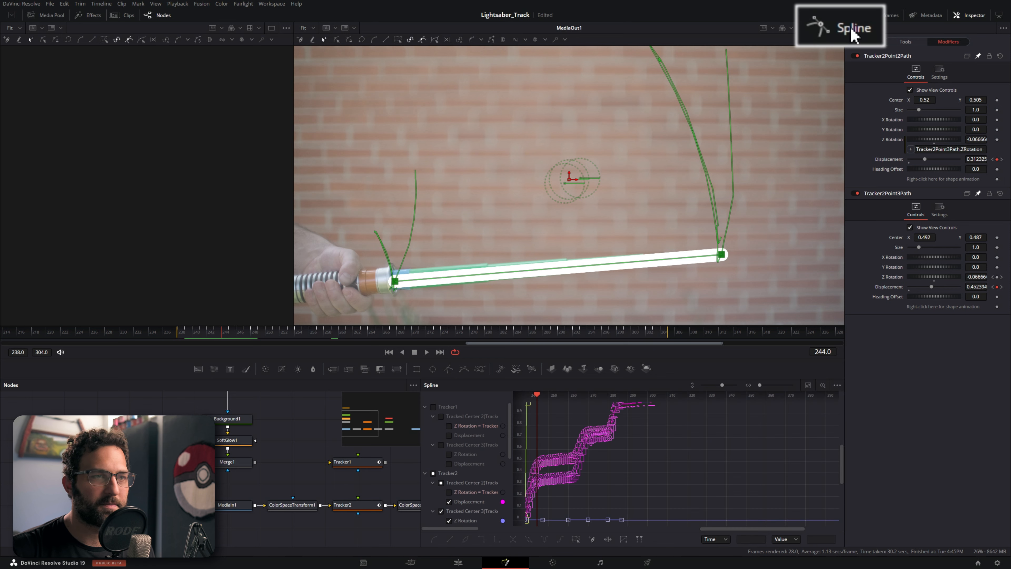
pyautogui.click(837, 384)
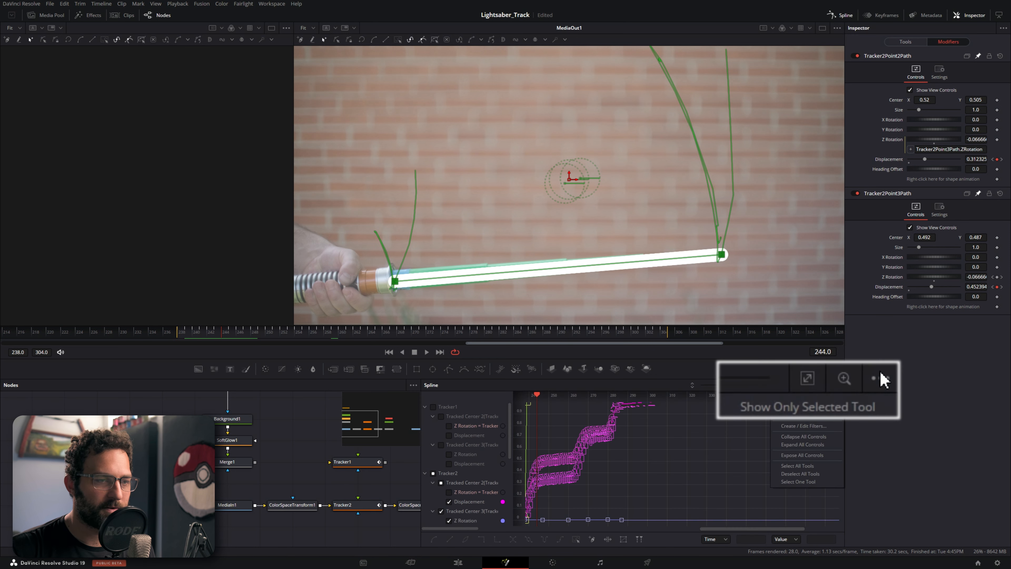
pyautogui.click(802, 416)
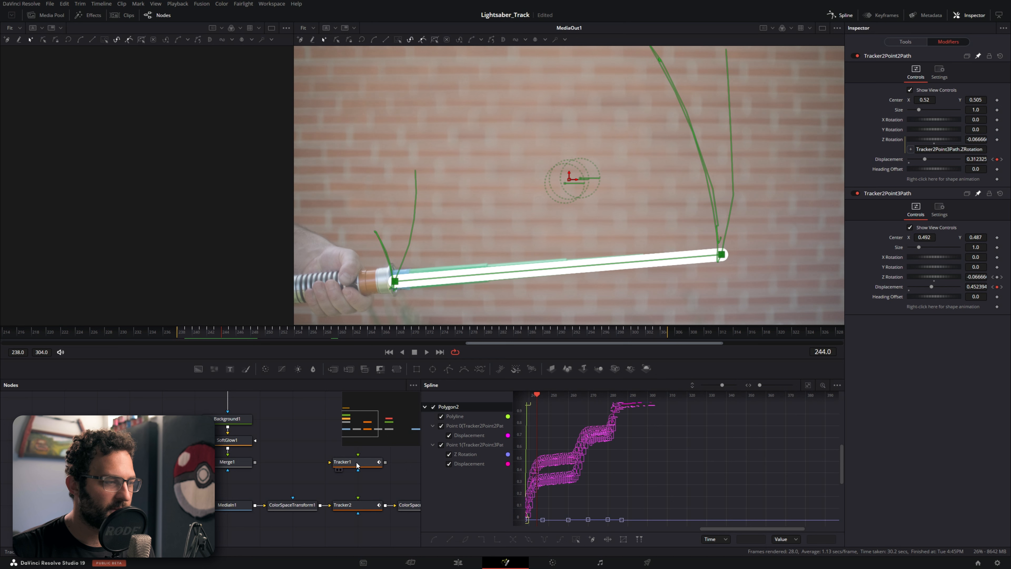
# Isolate Polygon2's Z Rotation curve, smooth all its keyframes, check the swing up to frame 260 and close the Spline editor.
pyautogui.click(433, 406)
pyautogui.click(449, 454)
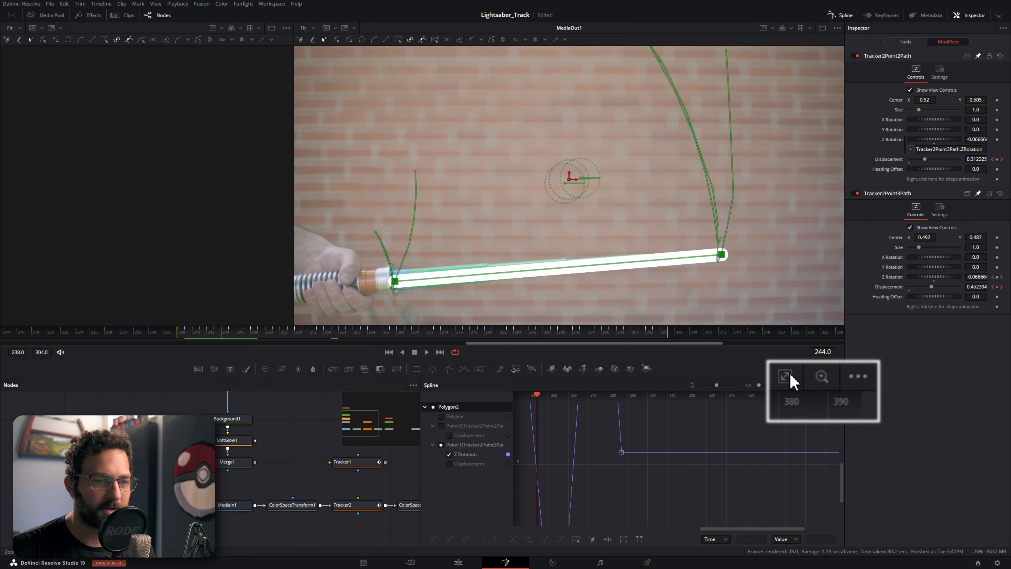
pyautogui.click(808, 385)
pyautogui.hotkey('ctrl', 'a')
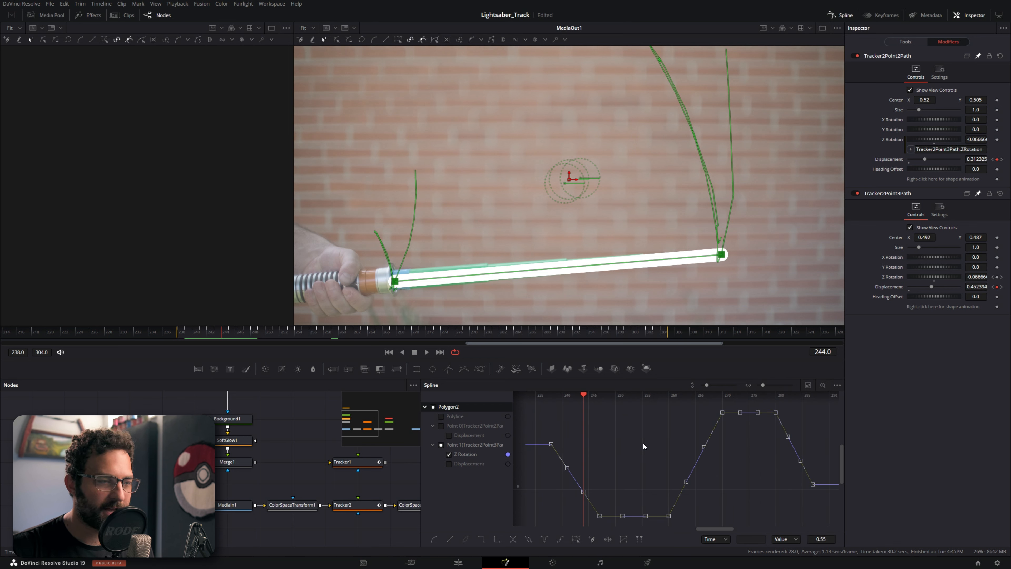
pyautogui.hotkey('shift', 's')
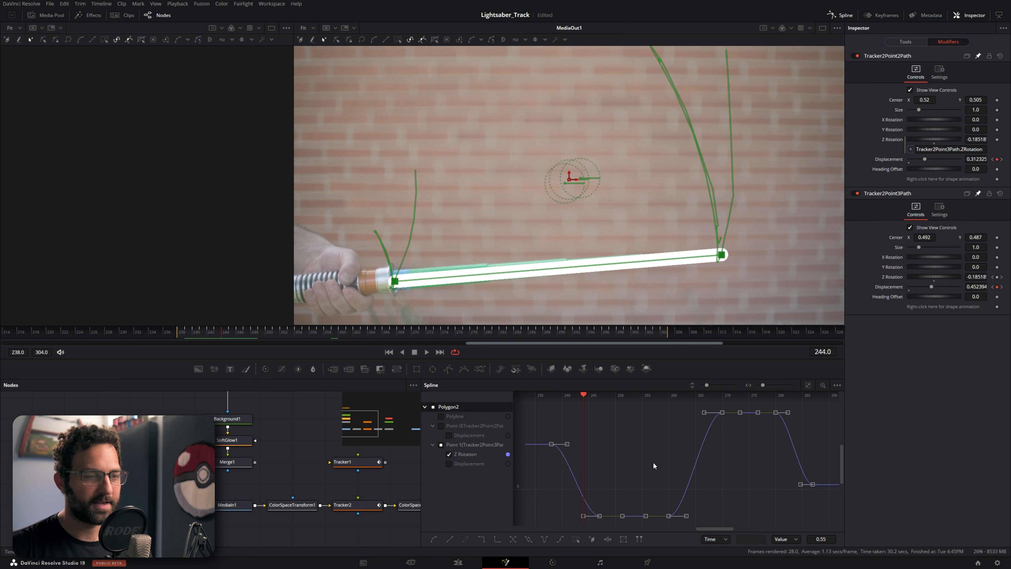
pyautogui.click(654, 458)
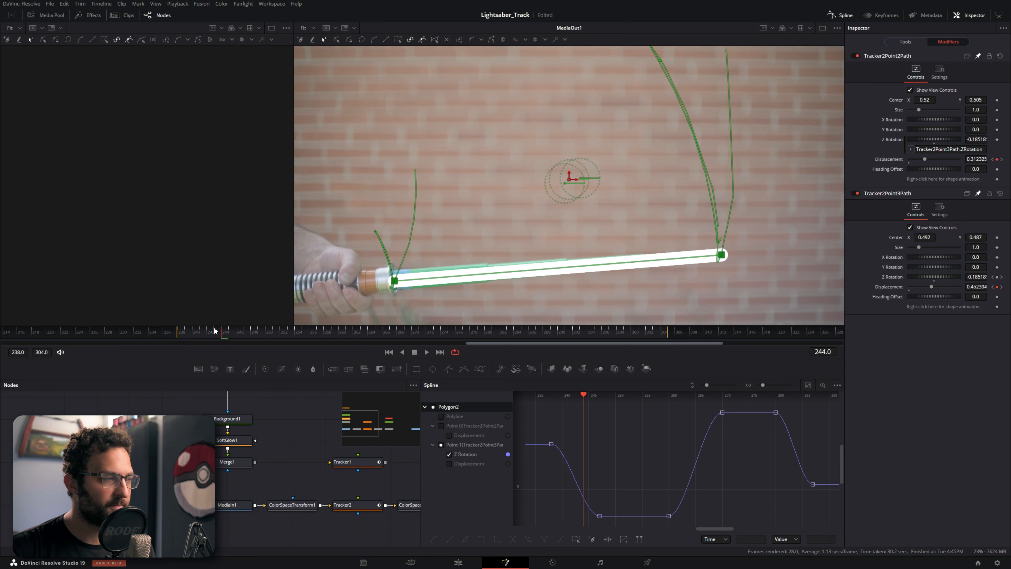
pyautogui.moveTo(202, 334); pyautogui.dragTo(341, 344)
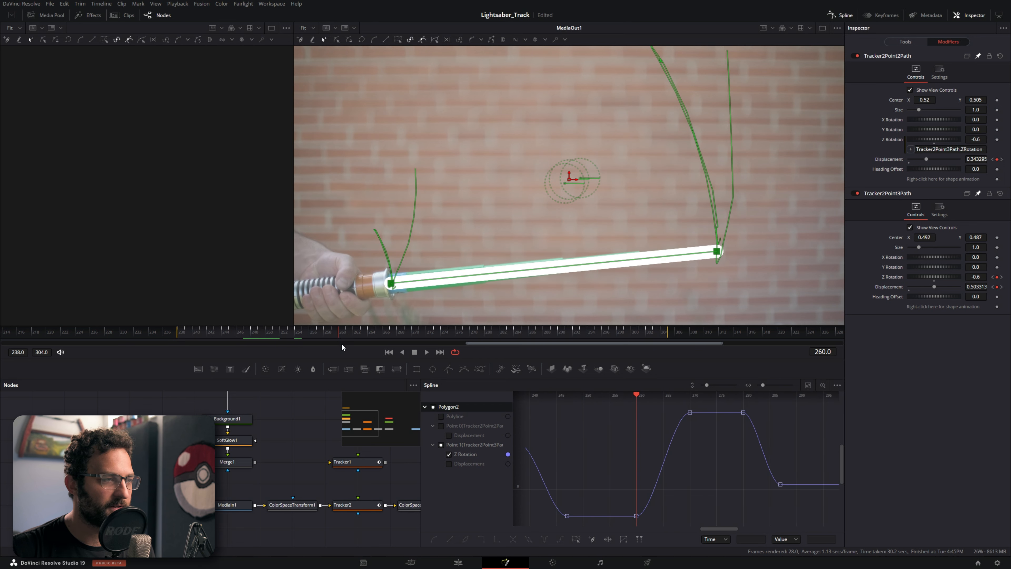
pyautogui.click(854, 16)
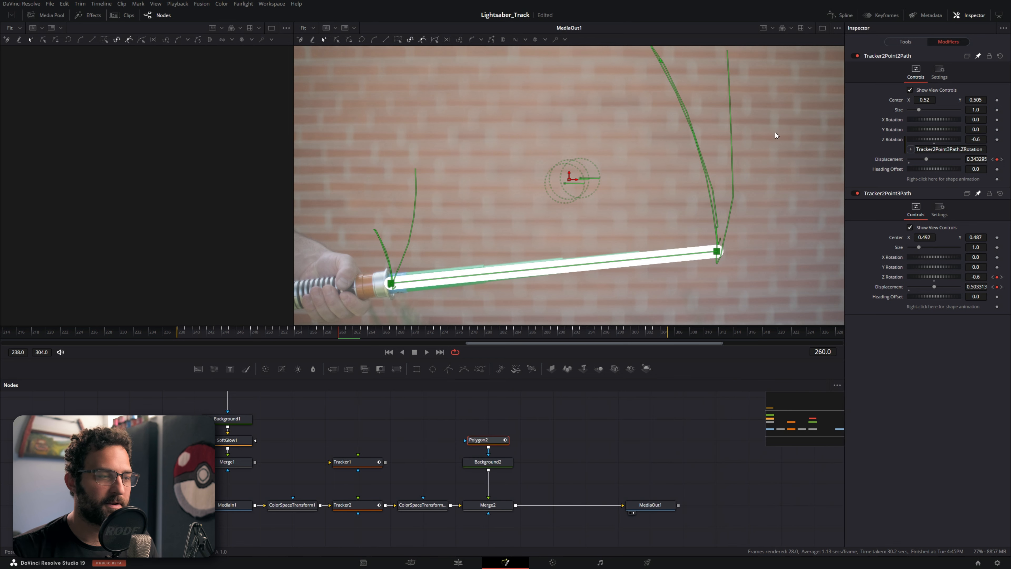
# Move Polygon2 and Background2 up in the node graph and insert a Soft Glow between Background2 and Merge2.
pyautogui.moveTo(478, 462); pyautogui.dragTo(478, 451)
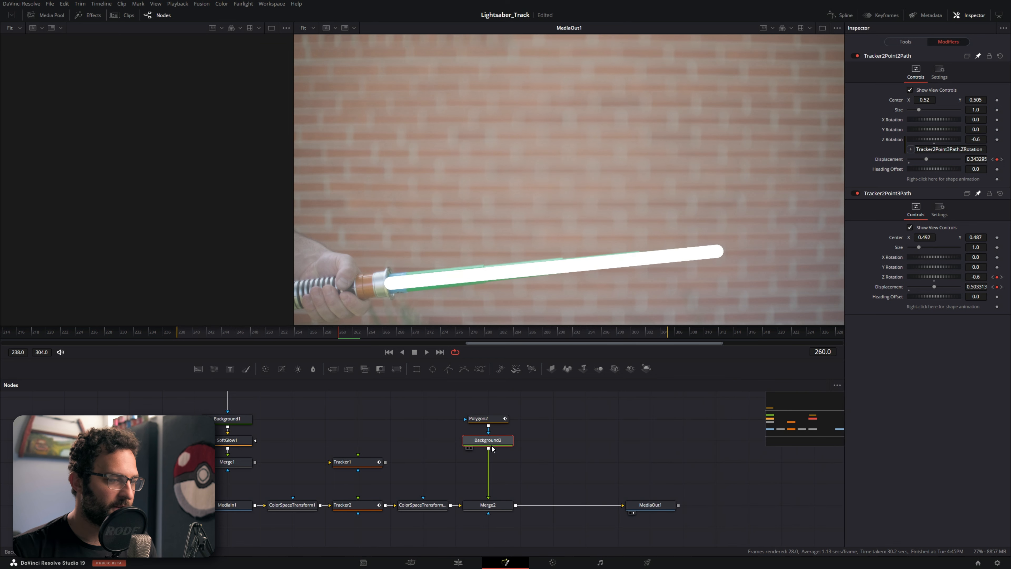
pyautogui.hotkey('shift', 'space')
pyautogui.write('sof')
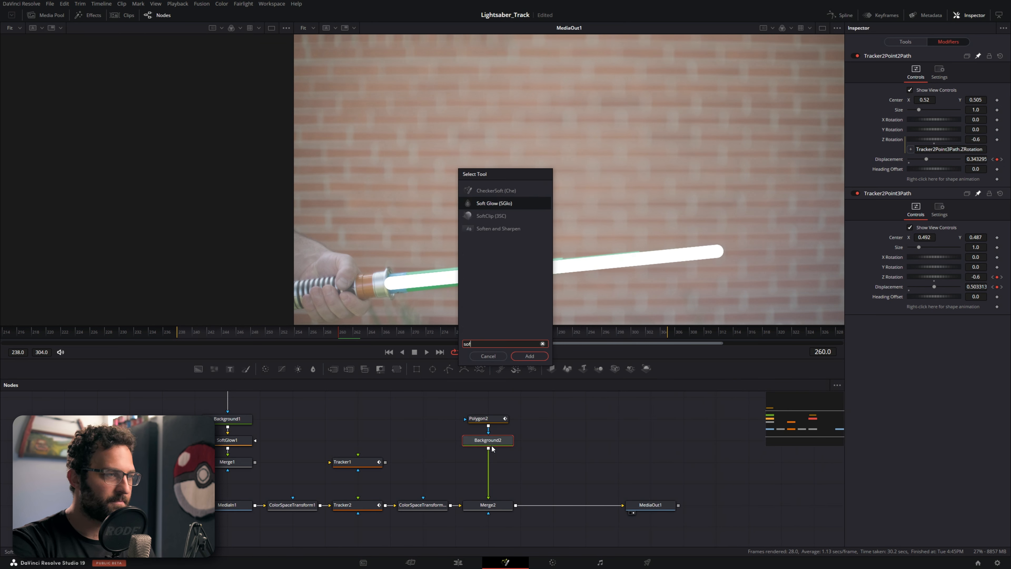
pyautogui.press('Return')
# Give SoftGlow2 a blue glow: gain 2.677, glow size 22.0, red scale 0.535, green scale 0.724 and blue scale 1.291.
pyautogui.click(909, 45)
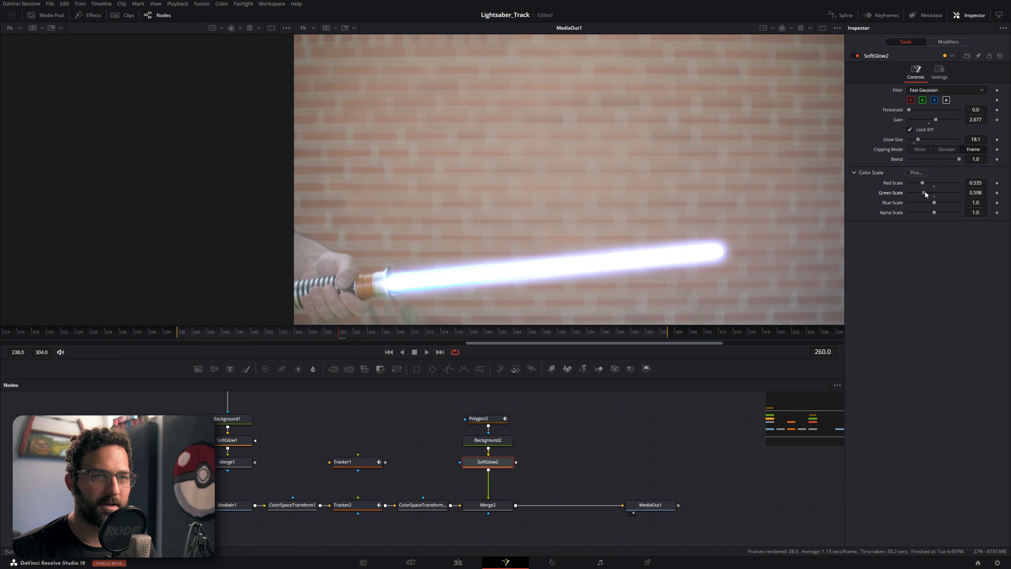
pyautogui.moveTo(925, 193); pyautogui.dragTo(928, 193)
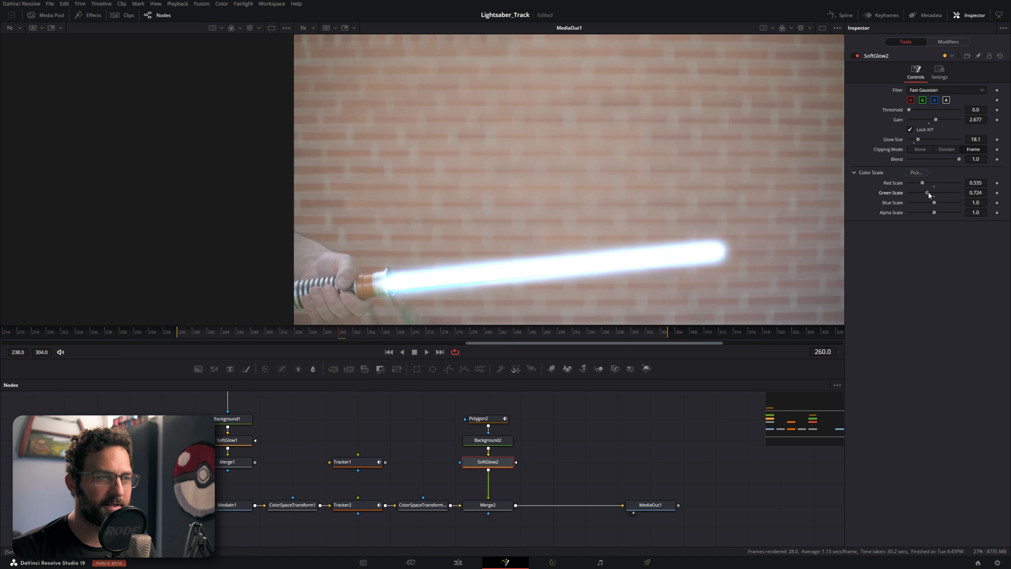
pyautogui.moveTo(935, 205); pyautogui.dragTo(935, 205)
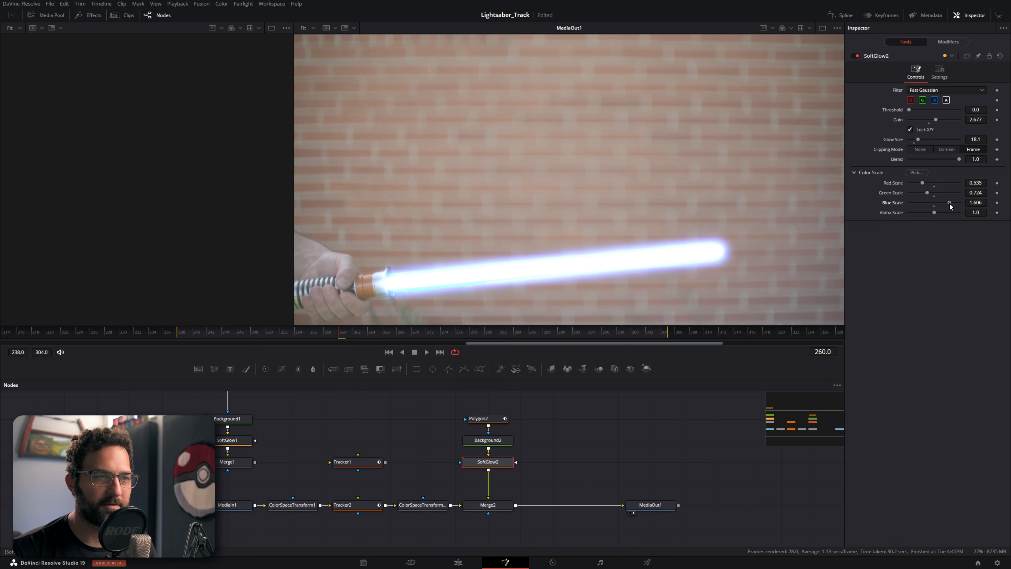
pyautogui.moveTo(953, 205); pyautogui.dragTo(943, 207)
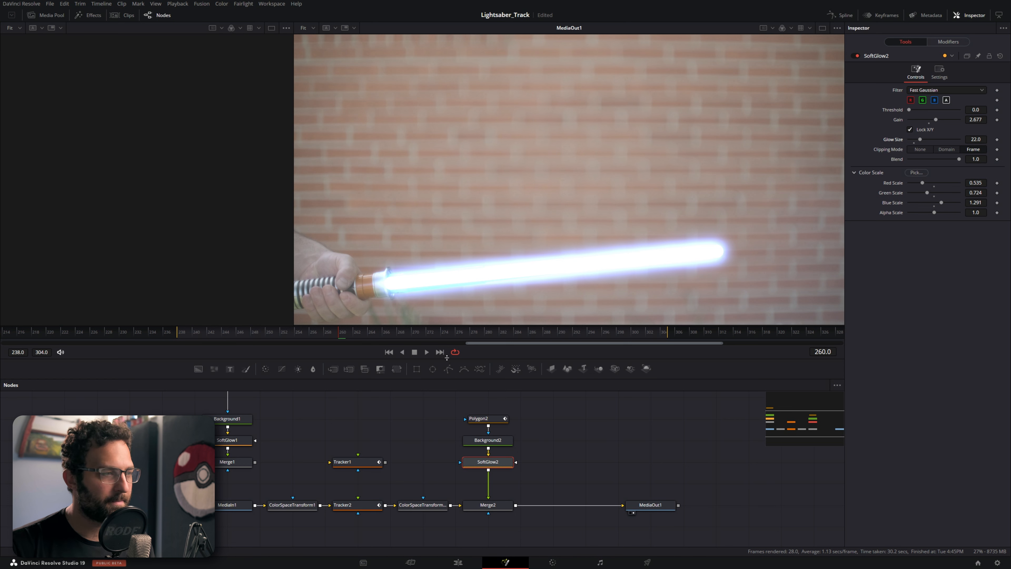
# Enable motion blur on Polygon2 at quality 10 and review the blade's swing up to frame 266.
pyautogui.click(480, 418)
pyautogui.click(952, 71)
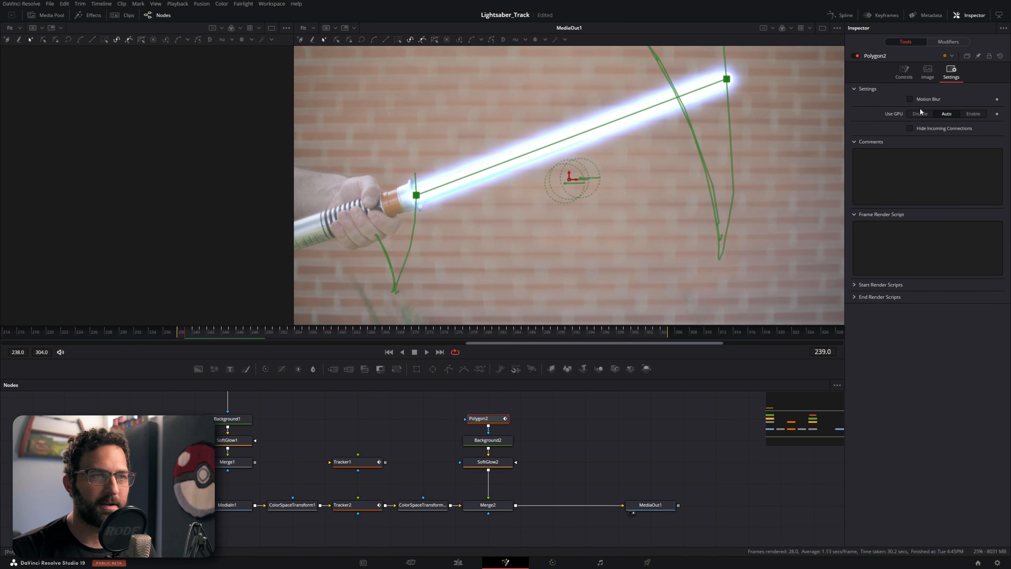
pyautogui.click(910, 98)
pyautogui.click(207, 332)
pyautogui.moveTo(207, 332); pyautogui.dragTo(388, 333)
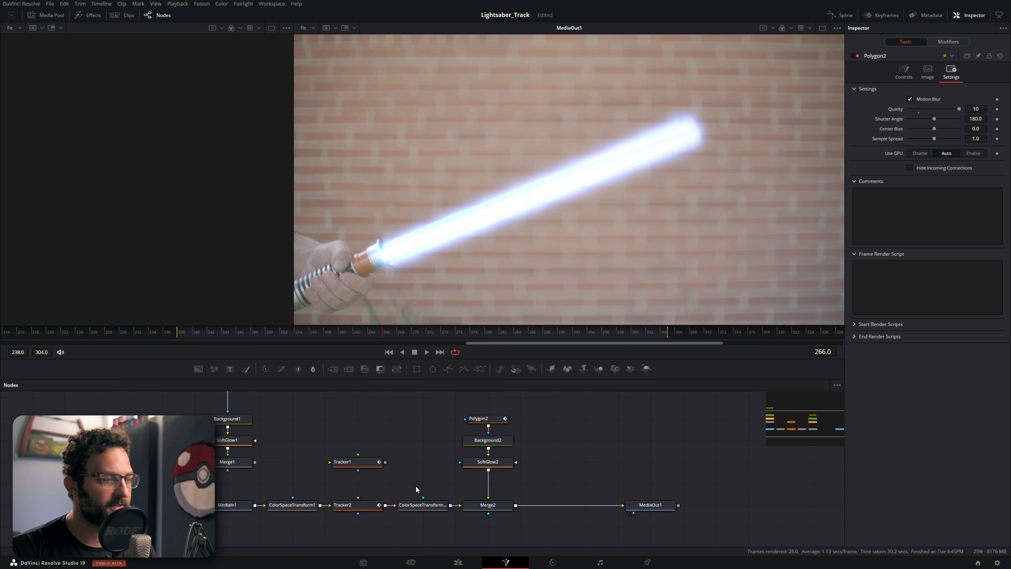
# Insert an Optical Flow node after ColorSpaceTransform1_1, shifting the upstream nodes to make room.
pyautogui.moveTo(436, 492); pyautogui.dragTo(331, 510)
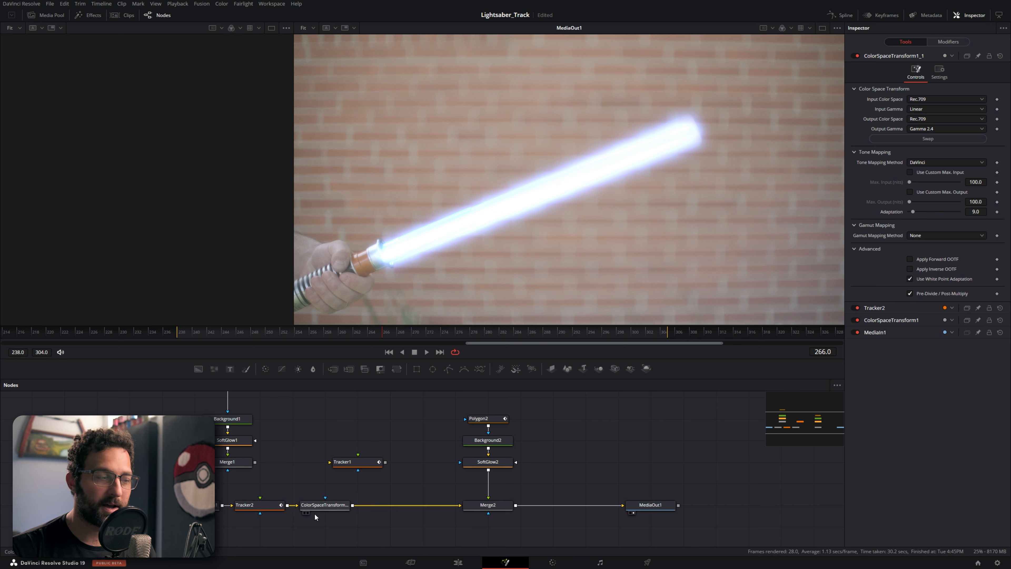
pyautogui.click(332, 507)
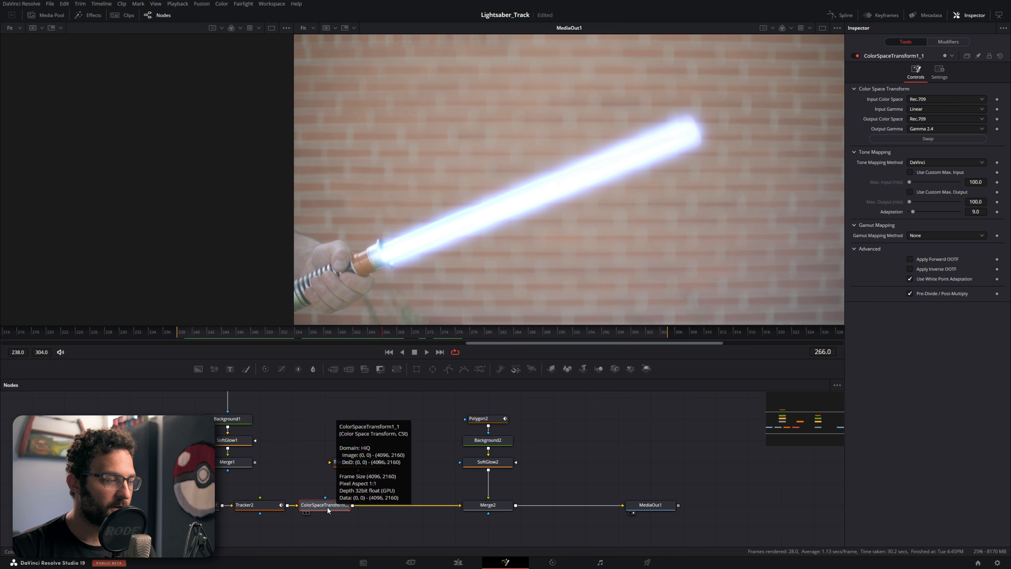
pyautogui.hotkey('shift', 'space')
pyautogui.write('sof')
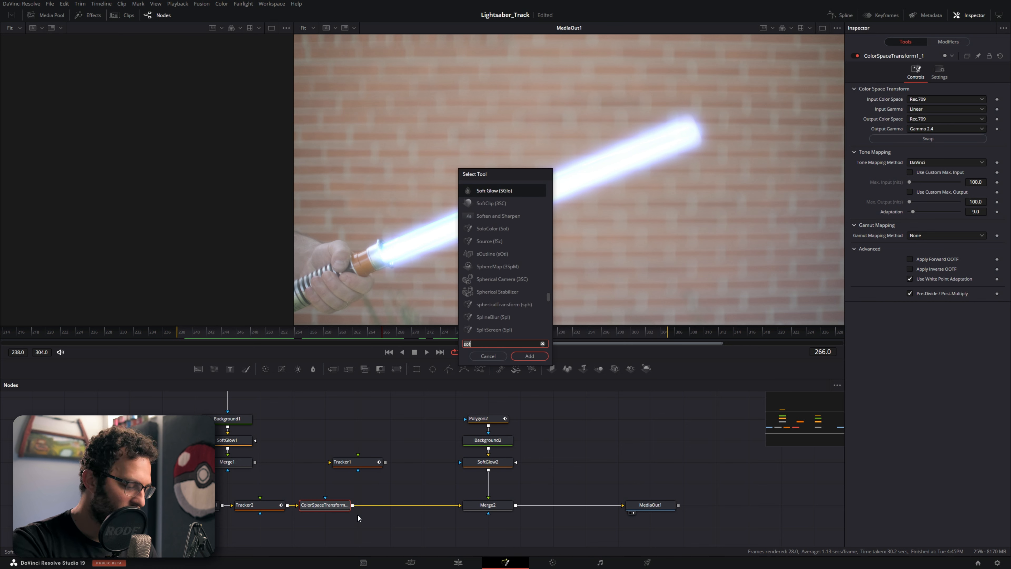
pyautogui.press('BackSpace')
pyautogui.press('BackSpace')
pyautogui.press('BackSpace')
pyautogui.write('op')
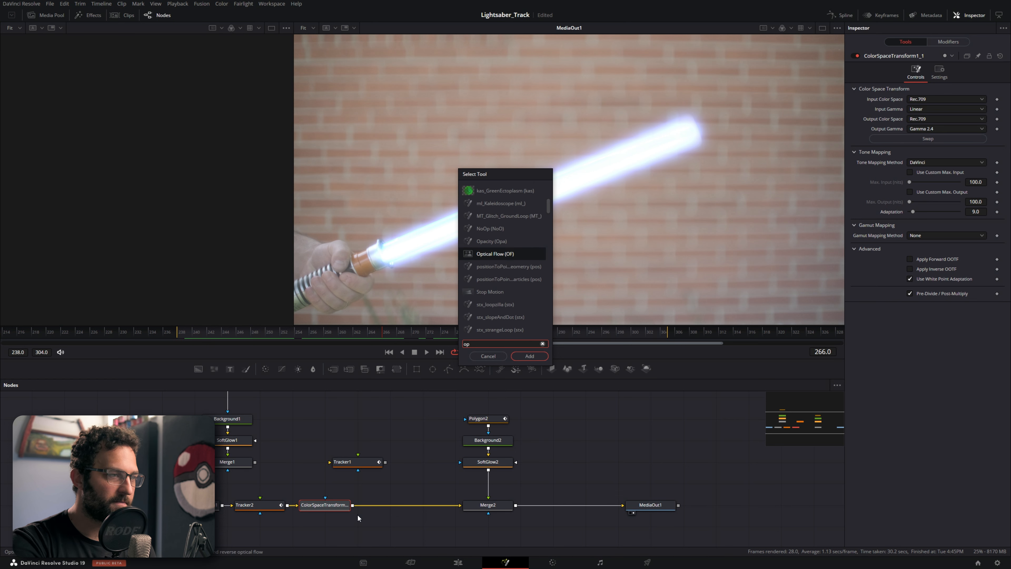
pyautogui.press('Return')
pyautogui.moveTo(379, 522); pyautogui.dragTo(143, 504)
pyautogui.moveTo(399, 506); pyautogui.dragTo(364, 505)
pyautogui.click(390, 531)
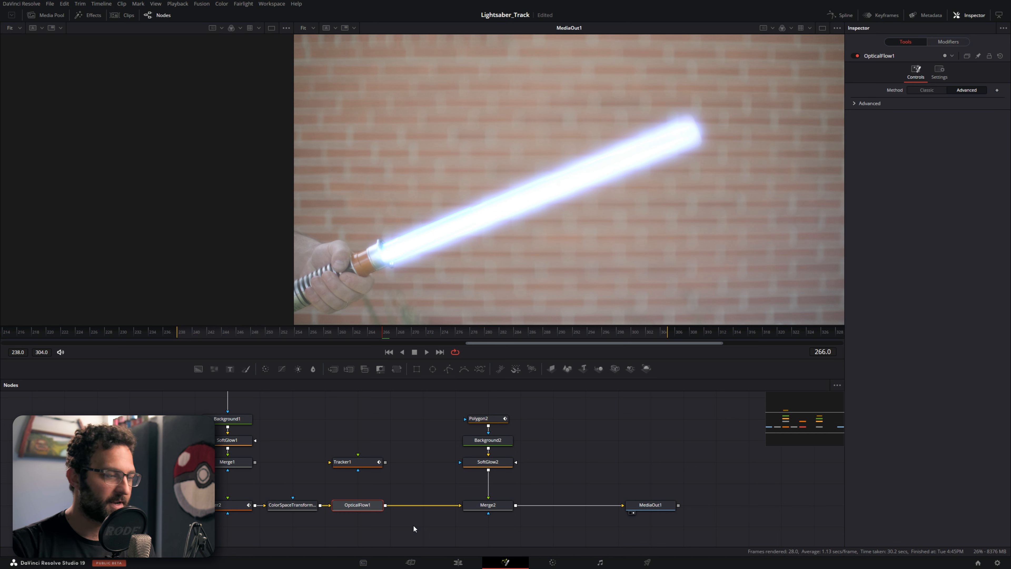
# Insert a Vector Motion Blur node after OpticalFlow1 and check the blurred footage up to frame 275.
pyautogui.hotkey('shift', 'space')
pyautogui.write('vecto')
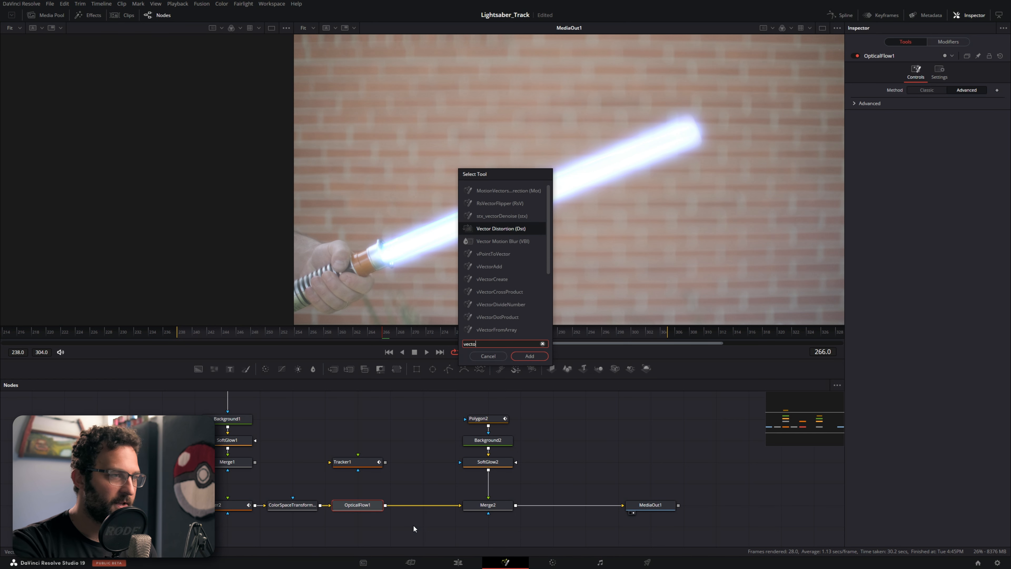
pyautogui.press('Down')
pyautogui.press('Return')
pyautogui.click(370, 332)
pyautogui.moveTo(371, 333); pyautogui.dragTo(444, 341)
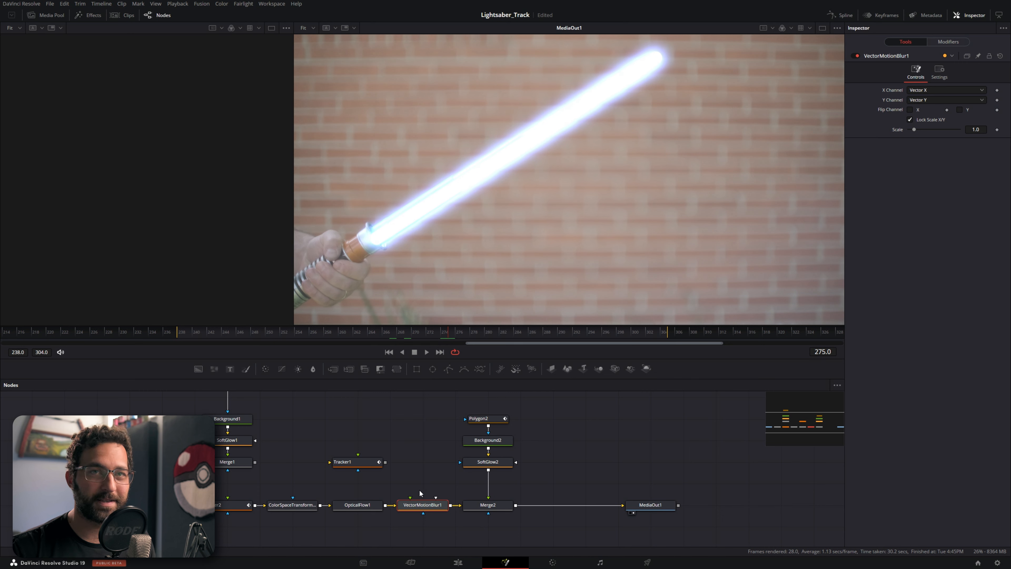
# Shift the footage node chain away from Merge2 and insert a Saver node after VectorMotionBlur1.
pyautogui.moveTo(420, 493); pyautogui.dragTo(211, 527)
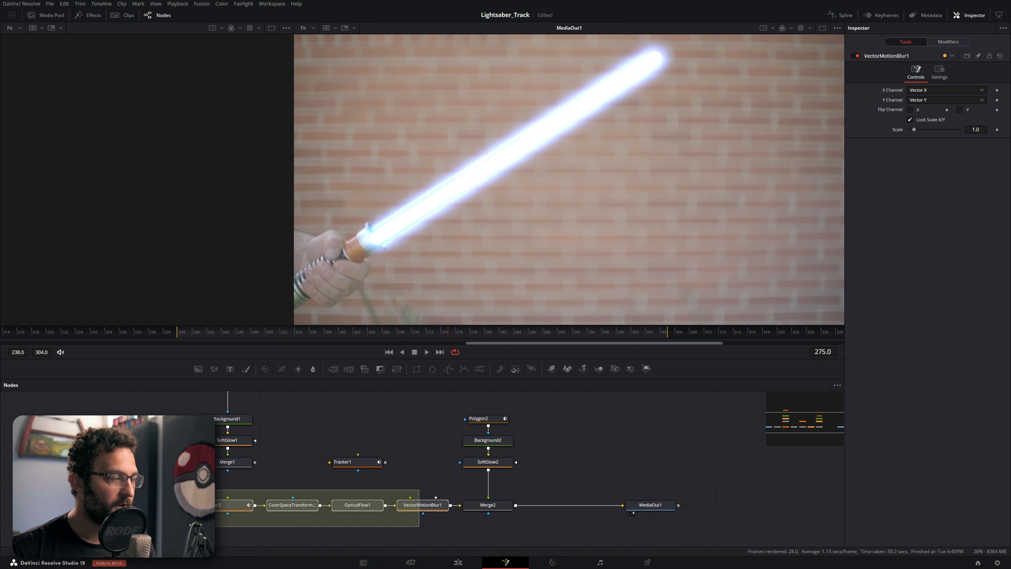
pyautogui.moveTo(433, 508); pyautogui.dragTo(371, 509)
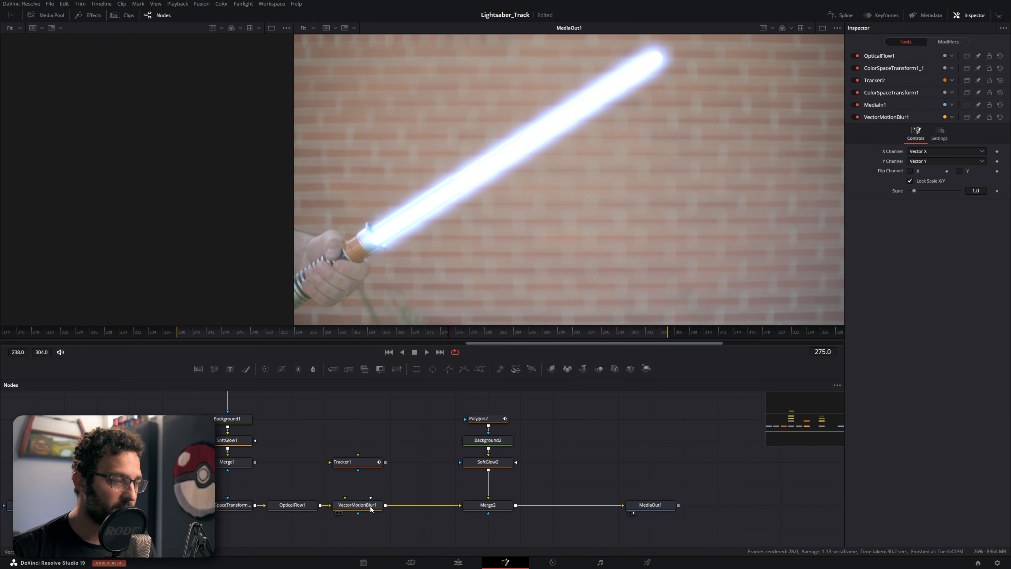
pyautogui.click(358, 511)
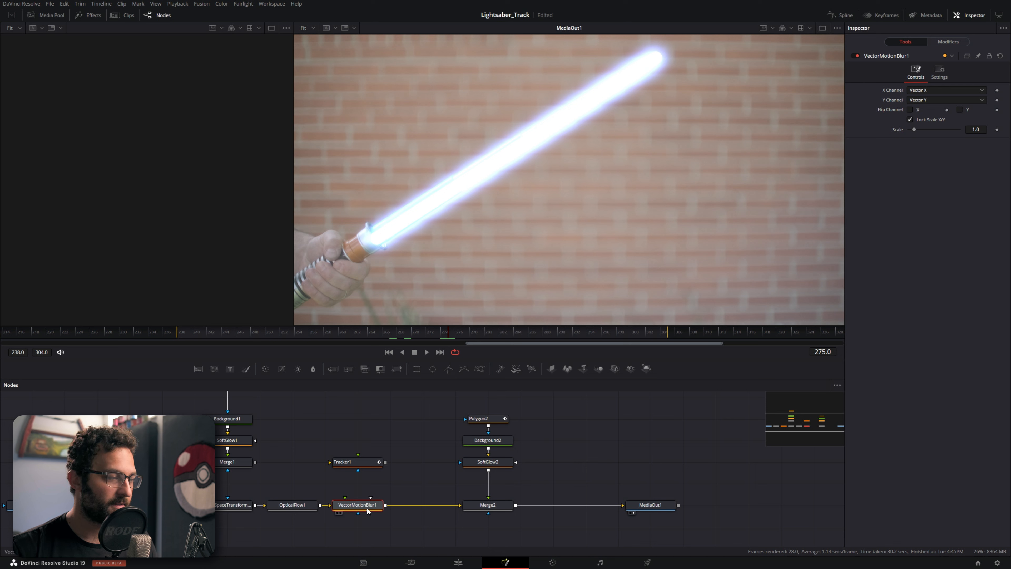
pyautogui.hotkey('shift', 'space')
pyautogui.write('vecto')
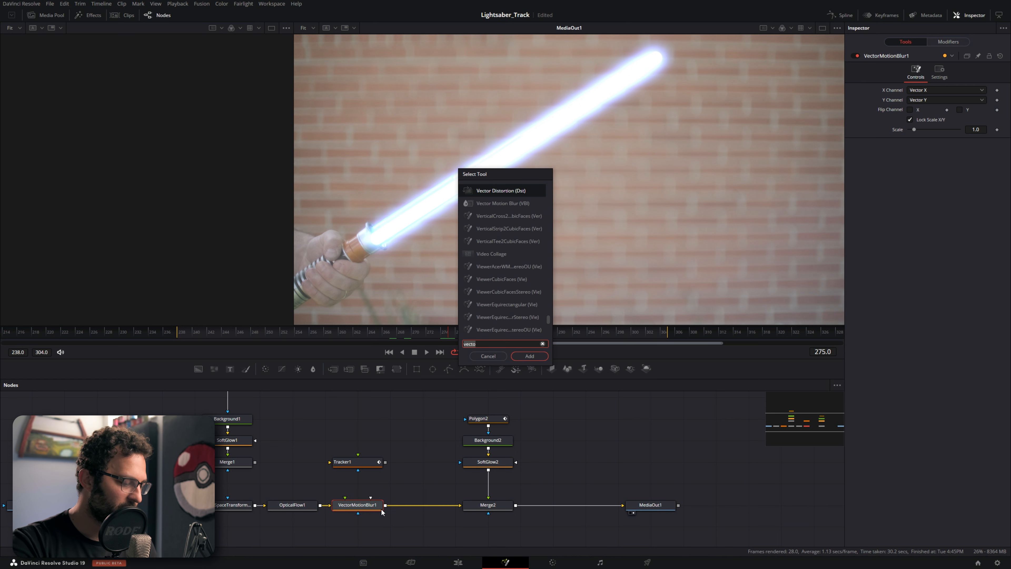
pyautogui.press('BackSpace')
pyautogui.press('BackSpace')
pyautogui.press('BackSpace')
pyautogui.press('BackSpace')
pyautogui.press('BackSpace')
pyautogui.write('sav')
pyautogui.press('Return')
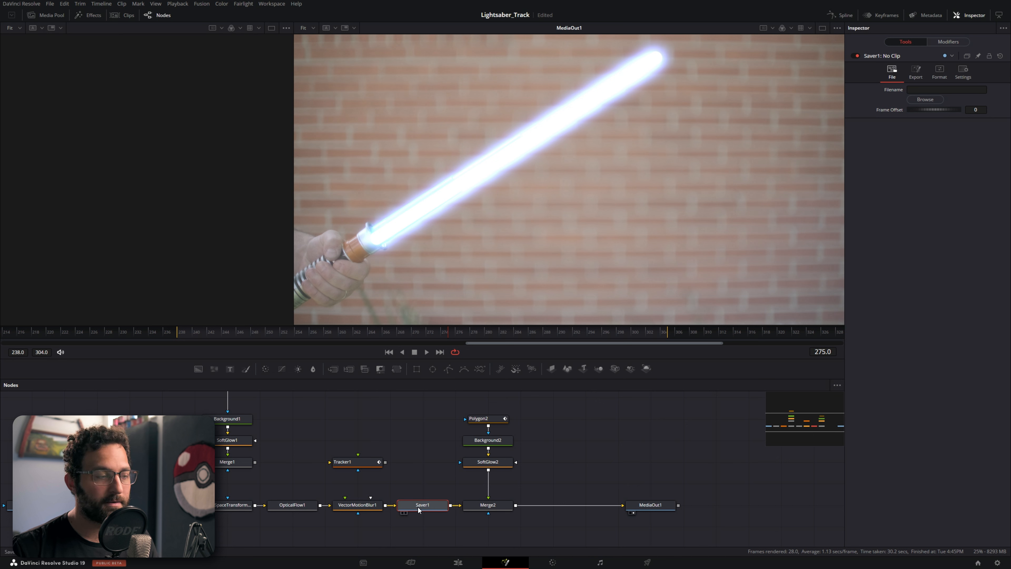
# Set Saver1's output file to MotionBlur.exr in the D:\SAVER HERE folder.
pyautogui.click(922, 99)
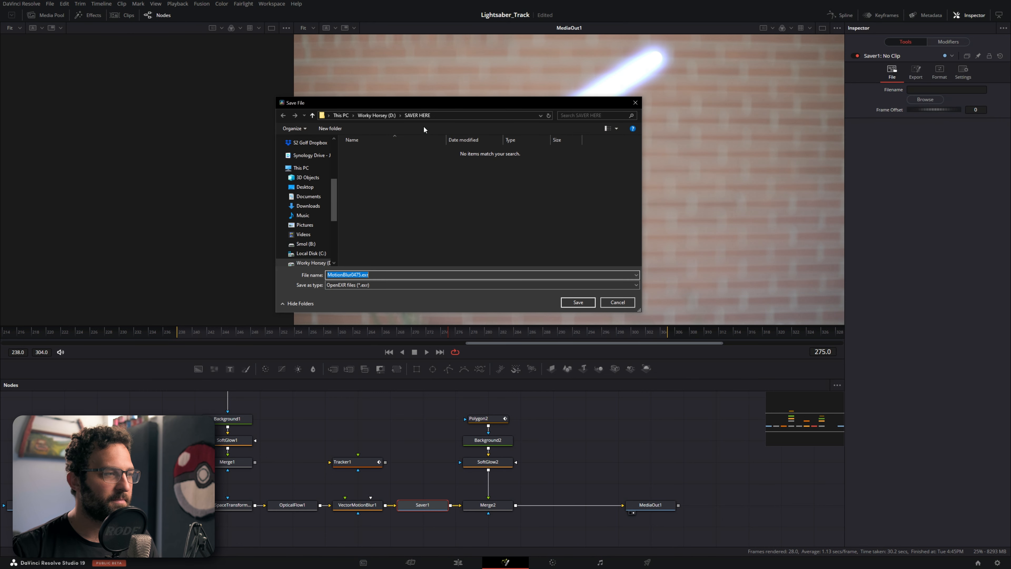
pyautogui.write('MotionBlur')
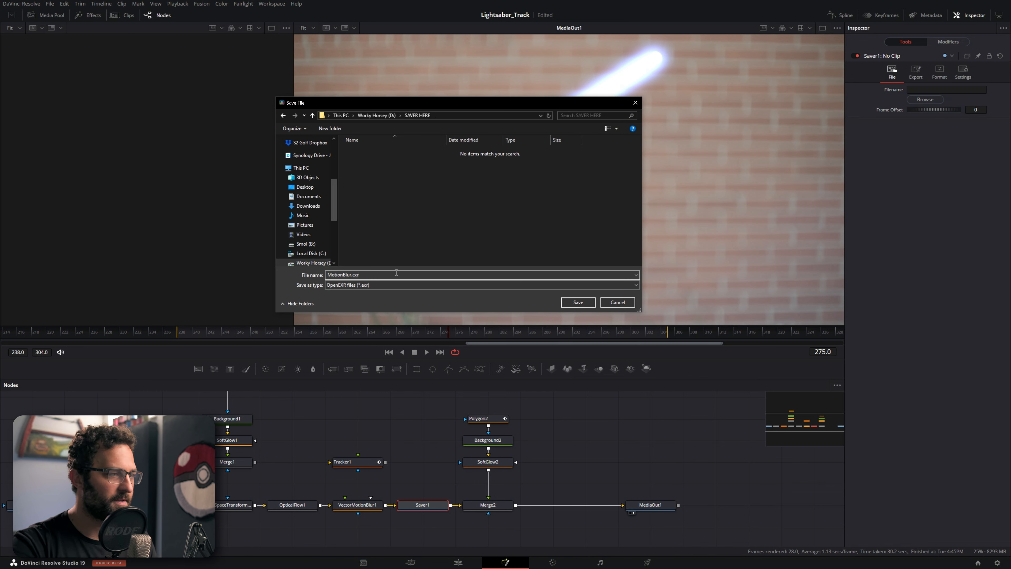
pyautogui.press('Return')
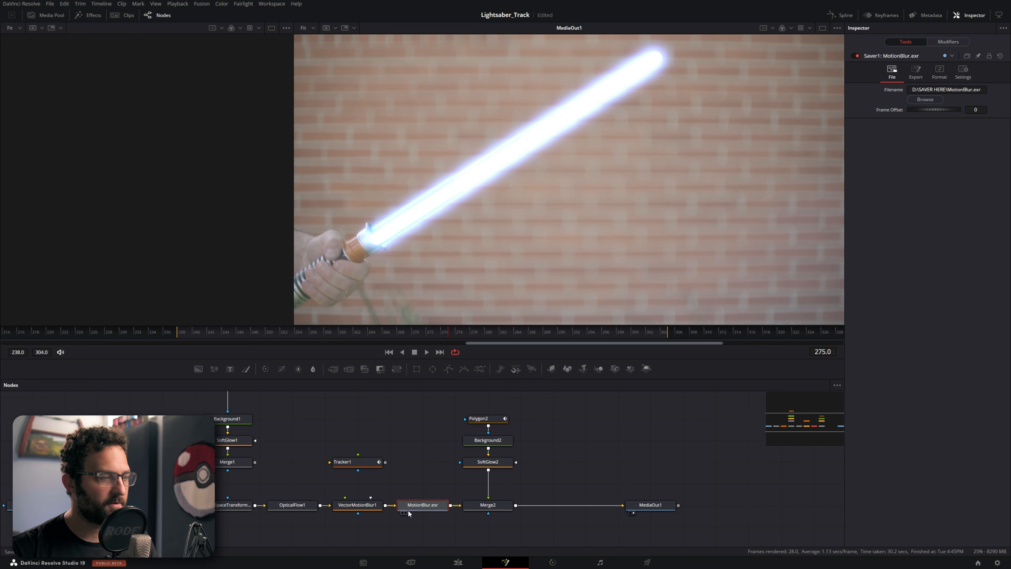
# Render all Savers to write the motion-blurred footage out as the MotionBlur EXR sequence.
pyautogui.click(201, 3)
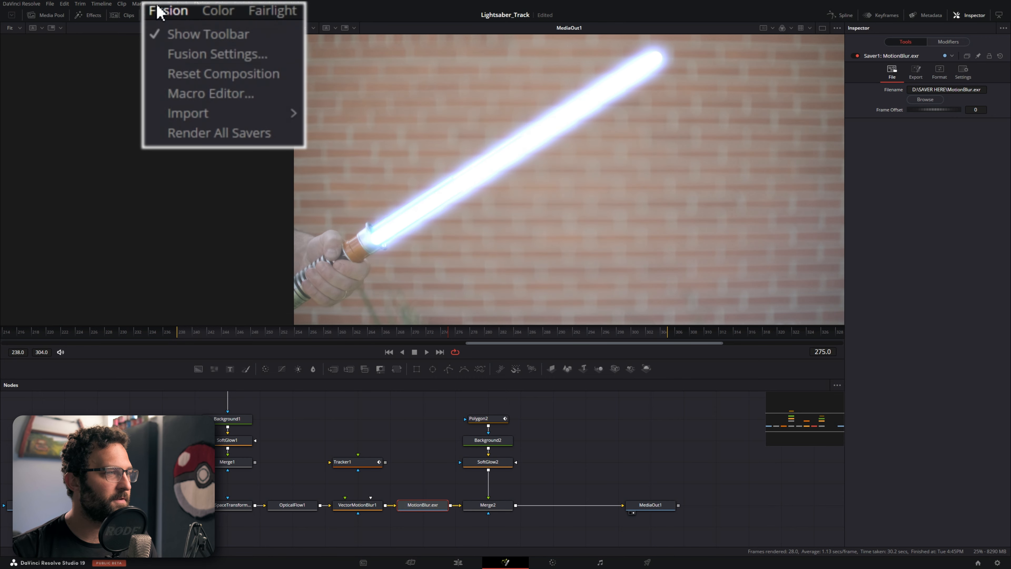
pyautogui.click(185, 134)
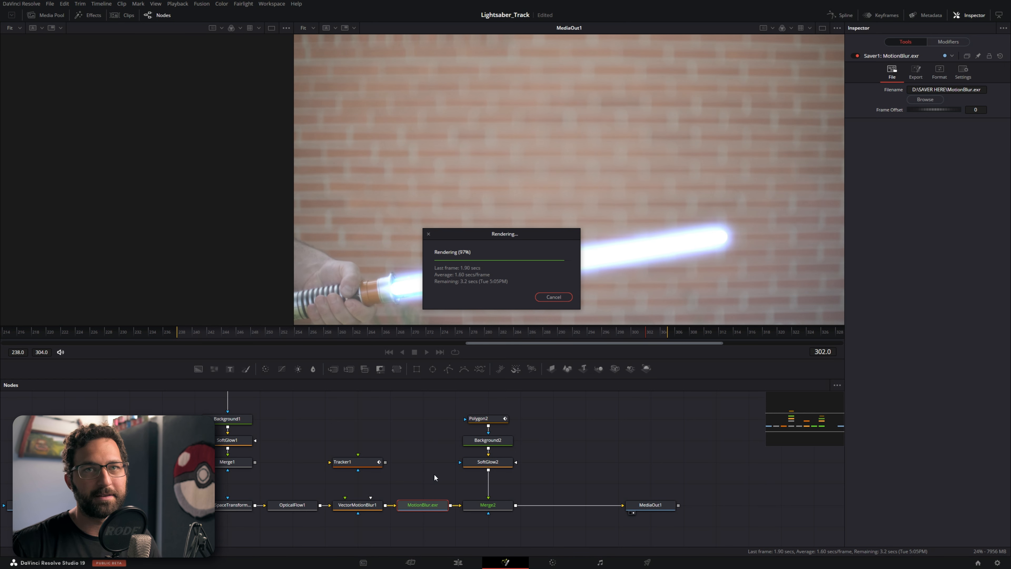
pyautogui.click(573, 301)
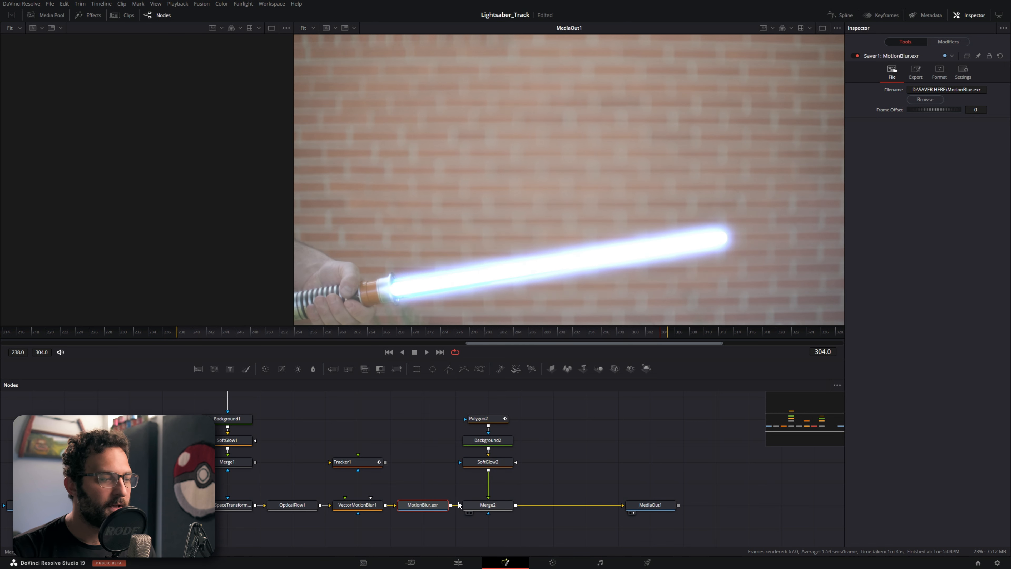
# Shift the Merge2 branch away from the Saver and add a Loader node reading MotionBlur0238.exr from the SAVER HERE folder.
pyautogui.moveTo(459, 509); pyautogui.dragTo(577, 425)
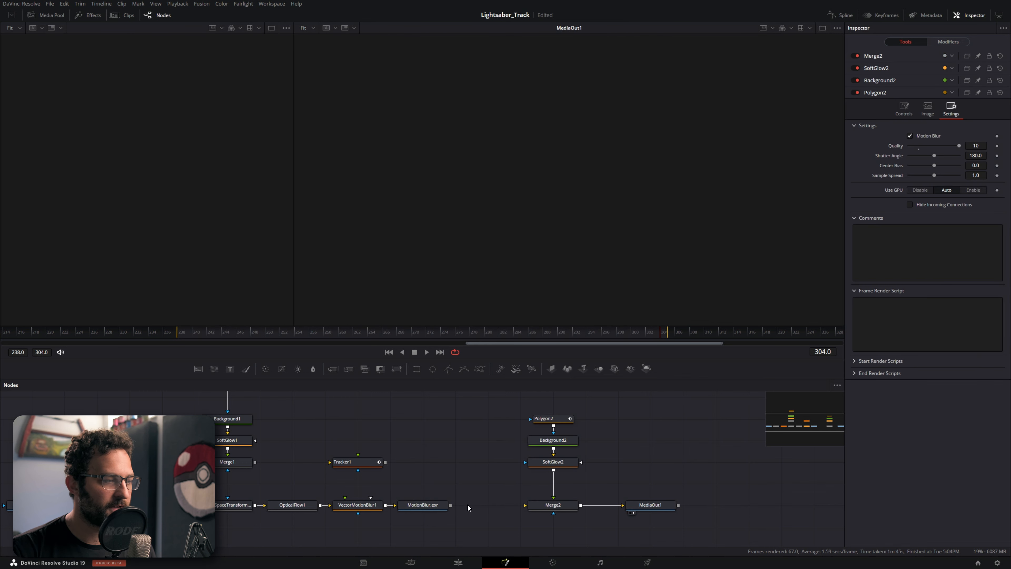
pyautogui.hotkey('shift', 'space')
pyautogui.write('saver')
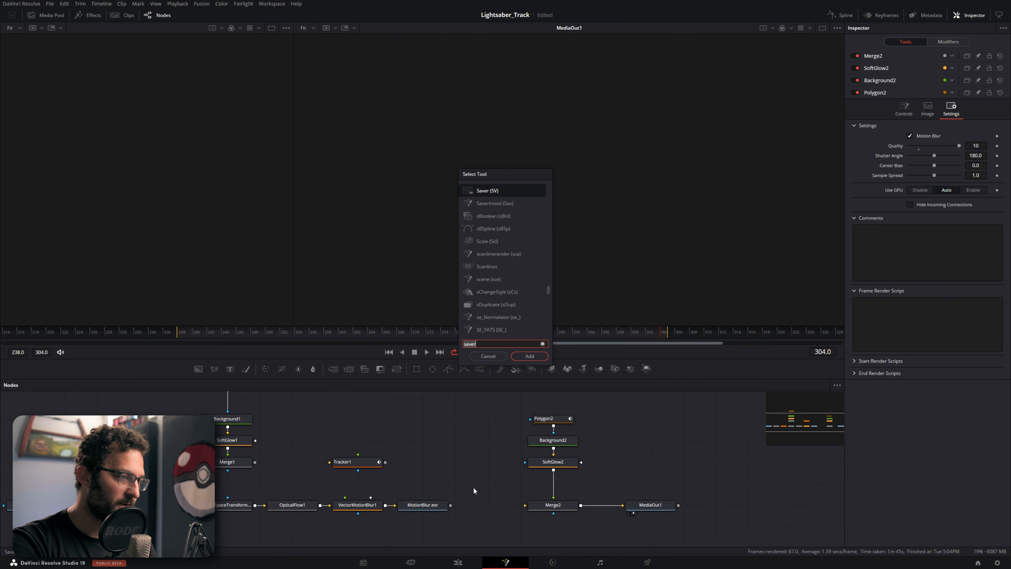
pyautogui.write('load')
pyautogui.press('Return')
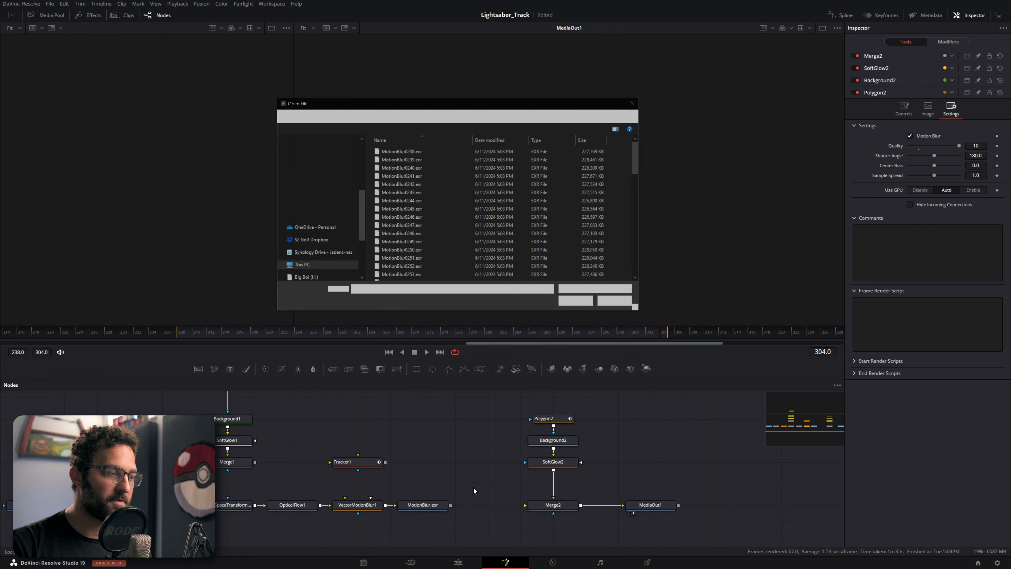
pyautogui.click(395, 151)
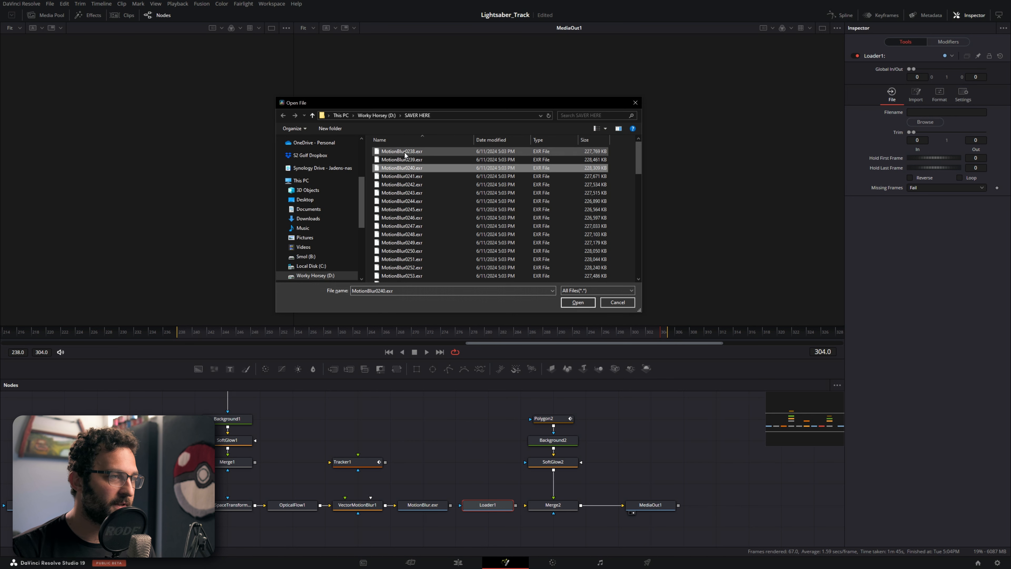
pyautogui.click(574, 304)
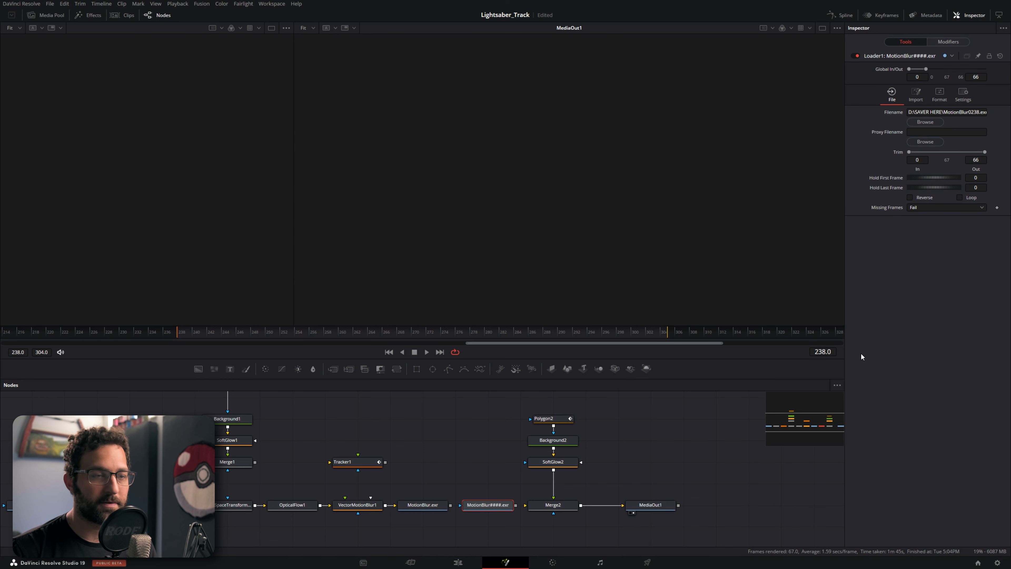
# Set the Loader's Hold First Frame to 238 and connect the Loader to Merge2.
pyautogui.click(823, 351)
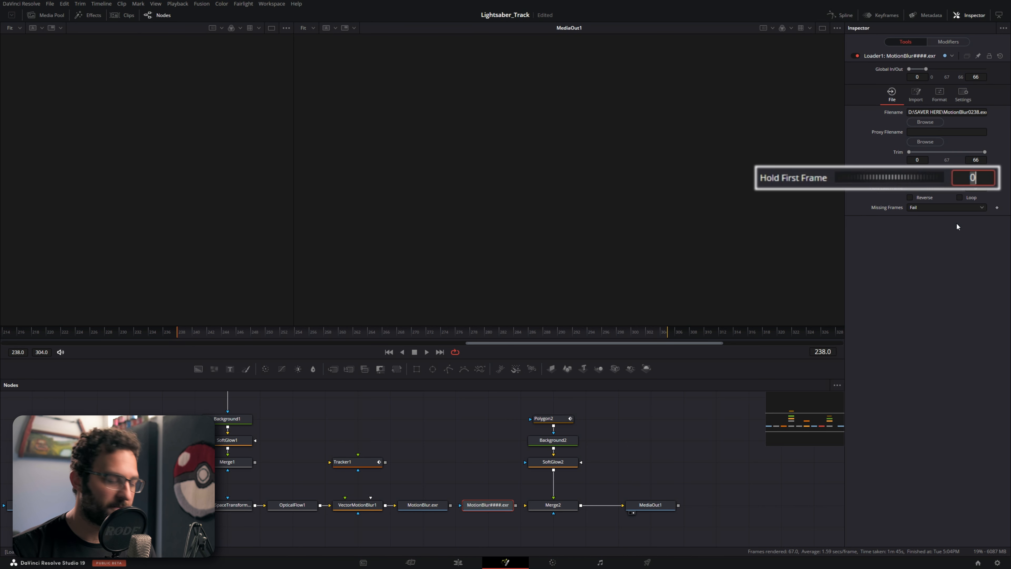
pyautogui.write('238')
pyautogui.press('Return')
pyautogui.moveTo(517, 505); pyautogui.dragTo(531, 507)
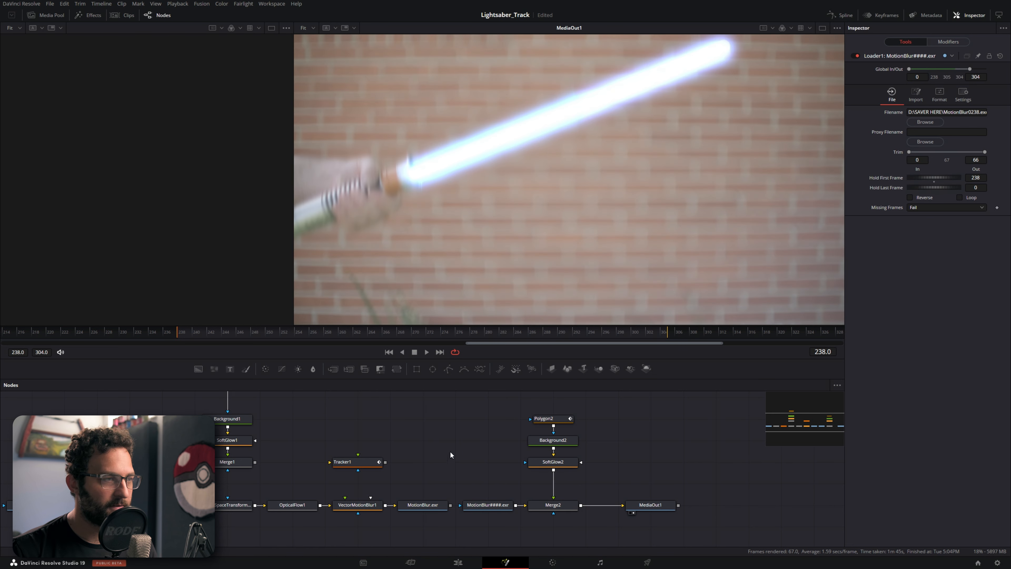
# Compare the loaded MotionBlur sequence with the composited output across several frames, then clear the Loader's view.
pyautogui.moveTo(192, 332); pyautogui.dragTo(291, 337)
pyautogui.press('1')
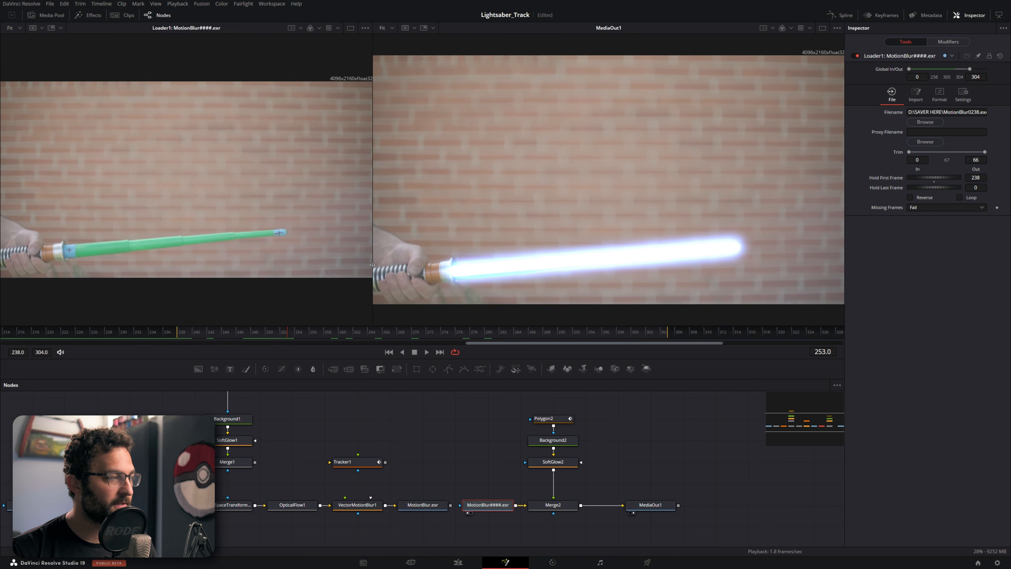
pyautogui.moveTo(183, 332); pyautogui.dragTo(252, 336)
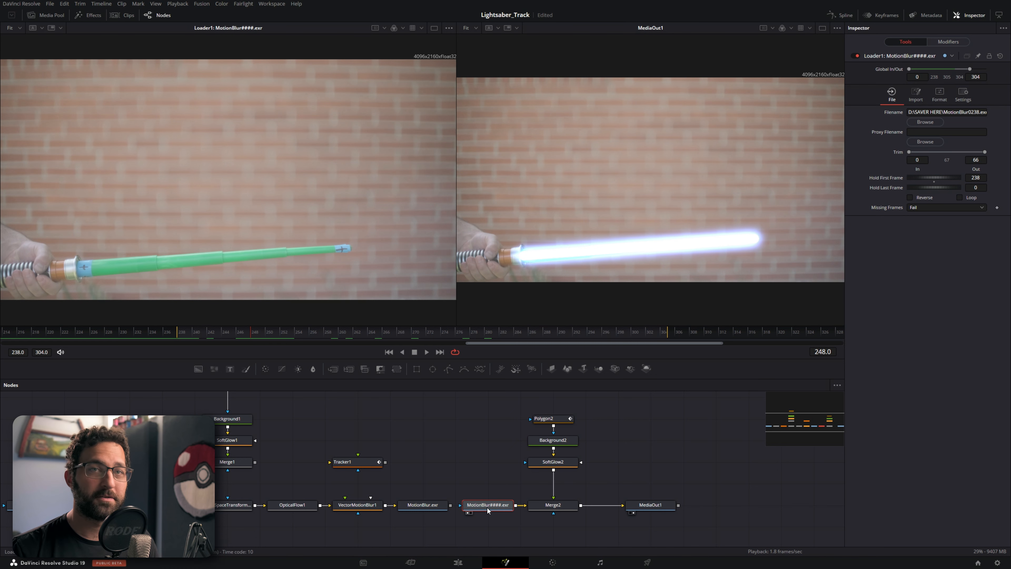
pyautogui.press('1')
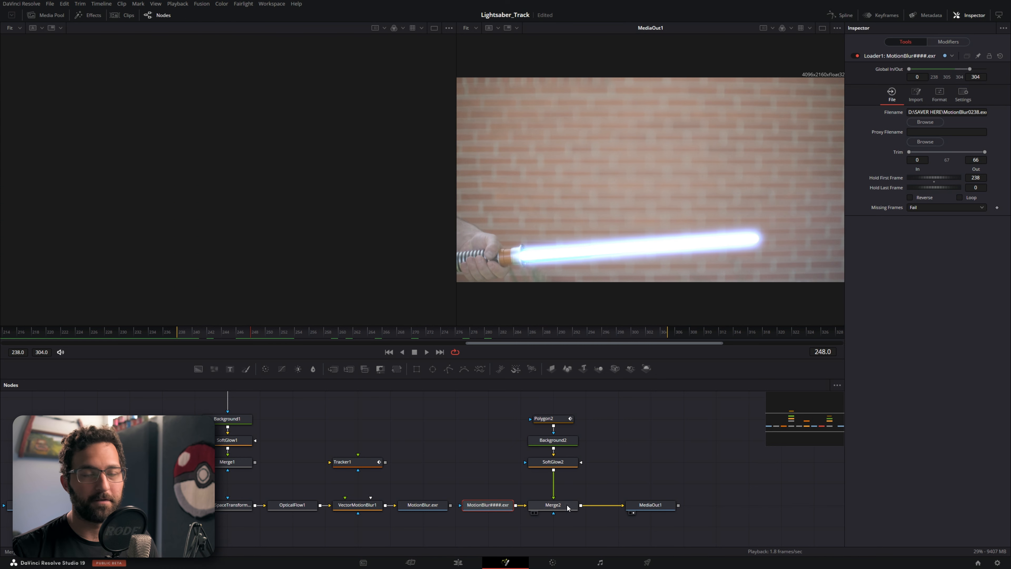
pyautogui.moveTo(456, 290); pyautogui.dragTo(293, 295)
# Fine-tune Polygon2's Border Width and check the blade on other frames.
pyautogui.click(555, 419)
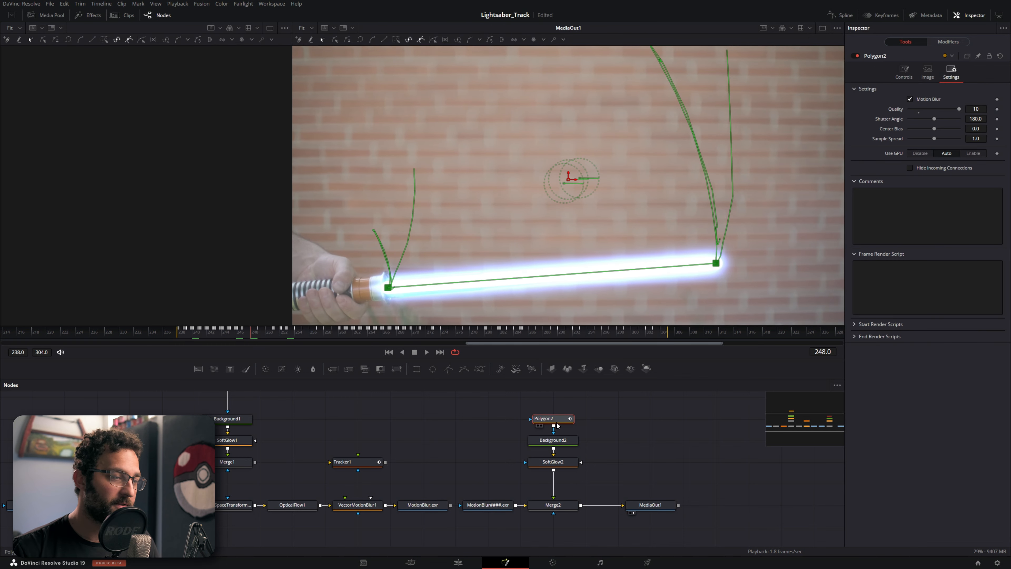
pyautogui.click(904, 72)
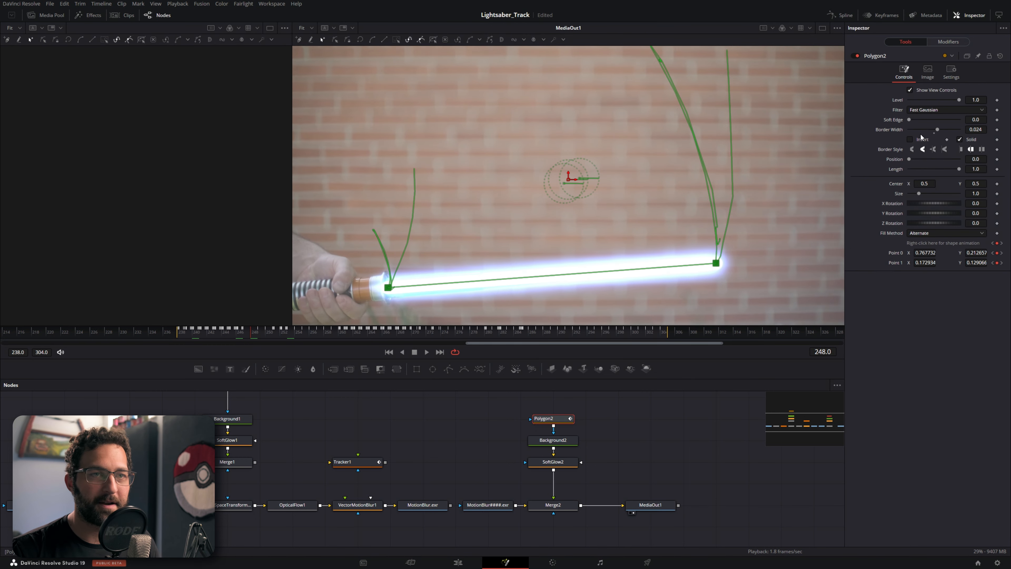
pyautogui.moveTo(938, 130); pyautogui.dragTo(939, 135)
pyautogui.moveTo(446, 339); pyautogui.dragTo(482, 340)
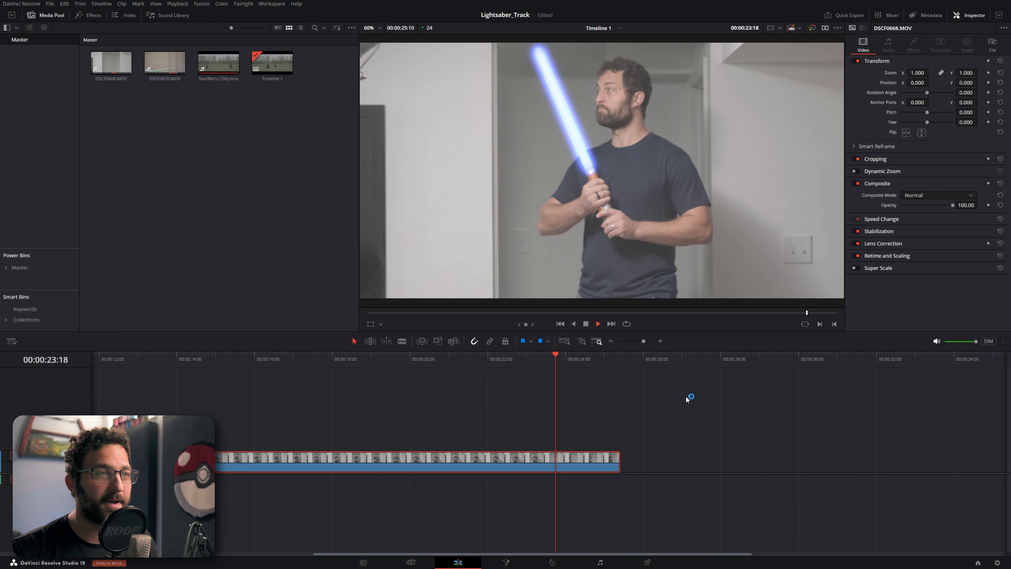
# Open the DSCF0668.MOV composition and reposition Tracker1's IntelliTrack 1 point above the image at frame 1968, at about X 0.525, Y 1.051.
pyautogui.press('space')
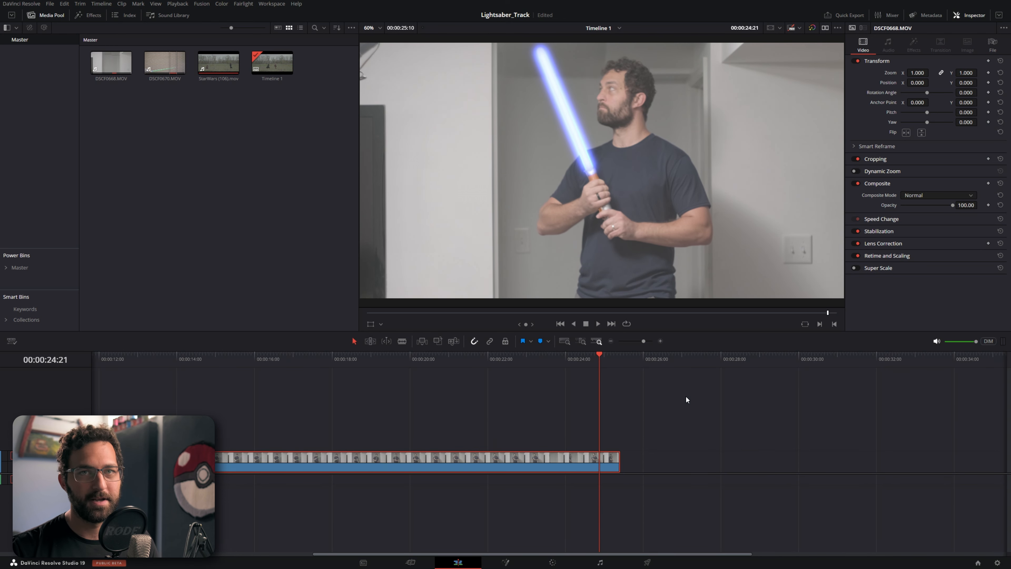
pyautogui.click(504, 562)
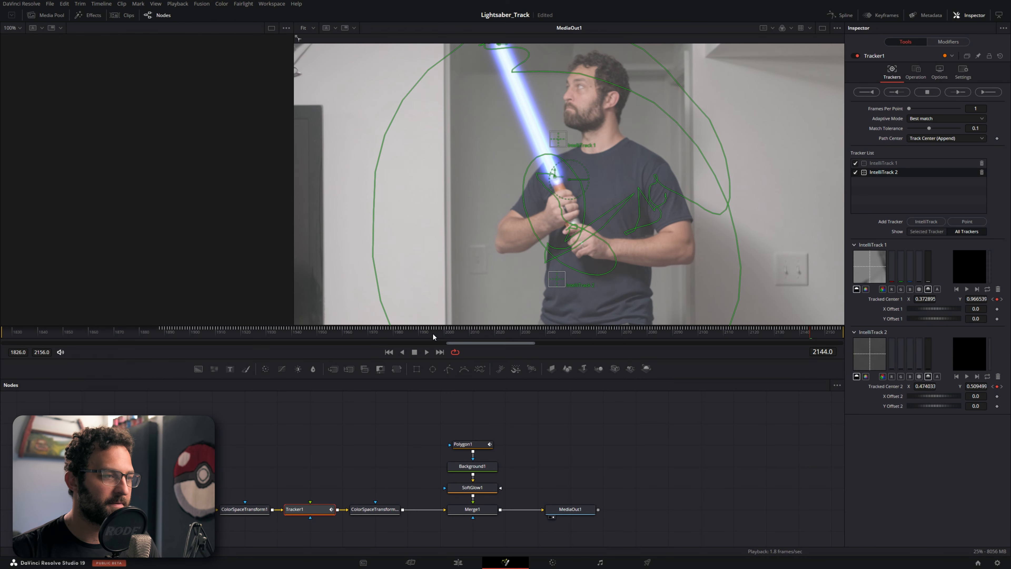
pyautogui.moveTo(434, 336); pyautogui.dragTo(368, 334)
pyautogui.moveTo(482, 211); pyautogui.dragTo(490, 305)
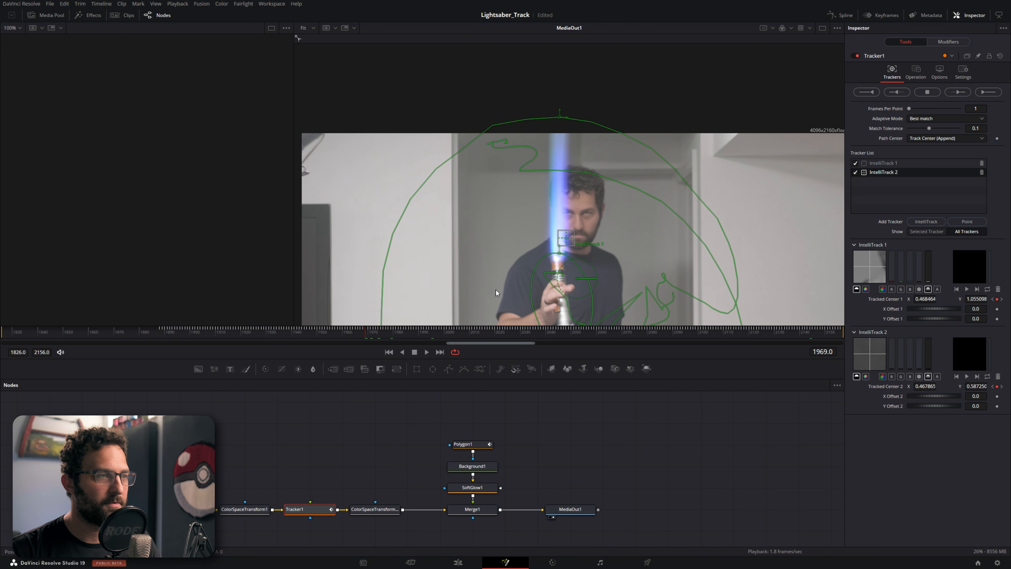
pyautogui.moveTo(365, 333)
pyautogui.mouseDown()
pyautogui.moveTo(347, 333)
pyautogui.moveTo(365, 334)
pyautogui.mouseUp()
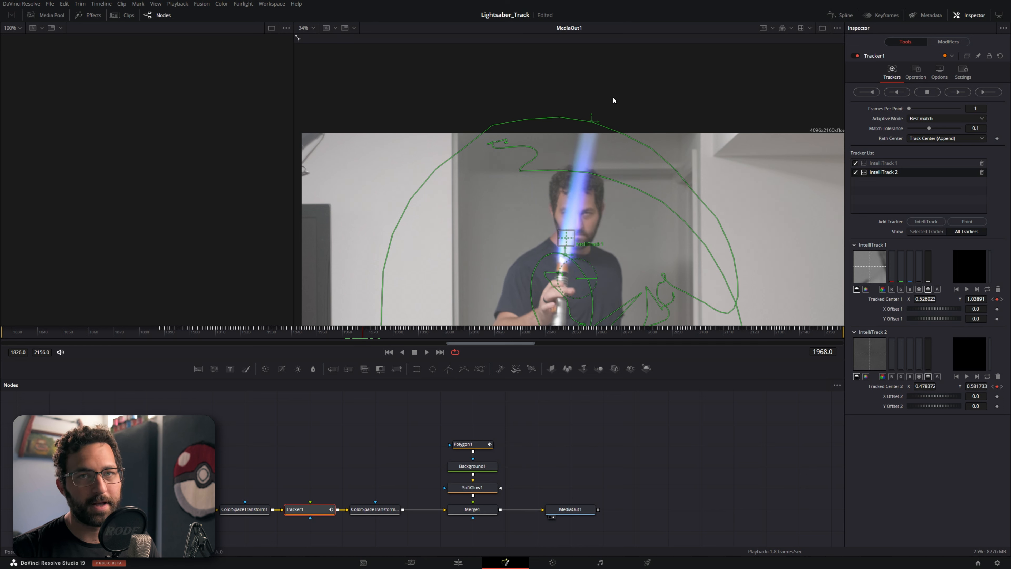
pyautogui.moveTo(591, 122)
pyautogui.mouseDown()
pyautogui.moveTo(605, 90)
pyautogui.moveTo(591, 118)
pyautogui.mouseUp()
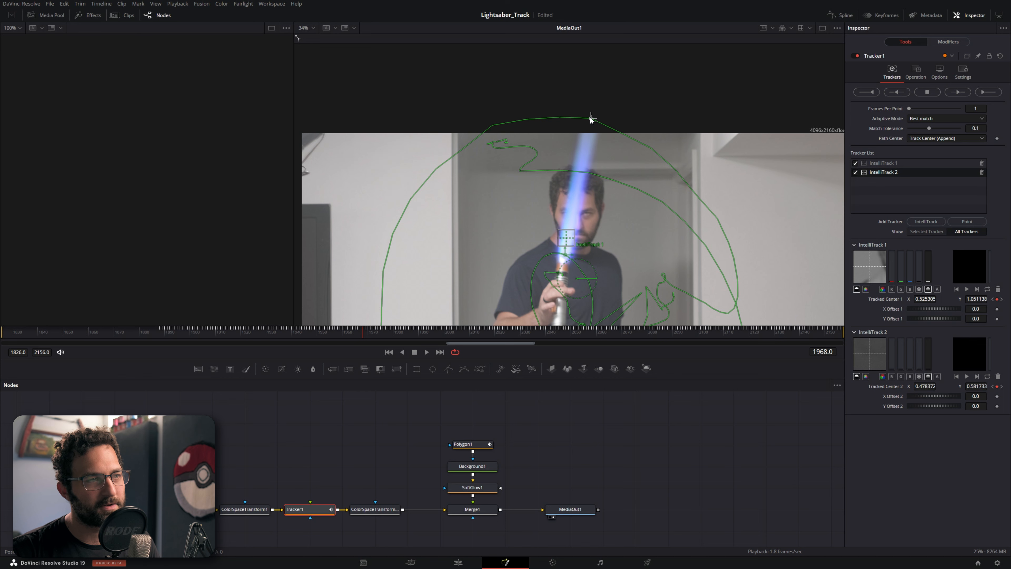
# Examine up close how well the blurred blade covers the green prop at frame 1979.
pyautogui.moveTo(371, 335); pyautogui.dragTo(389, 333)
pyautogui.moveTo(442, 275); pyautogui.dragTo(437, 175)
pyautogui.moveTo(388, 336); pyautogui.dragTo(392, 340)
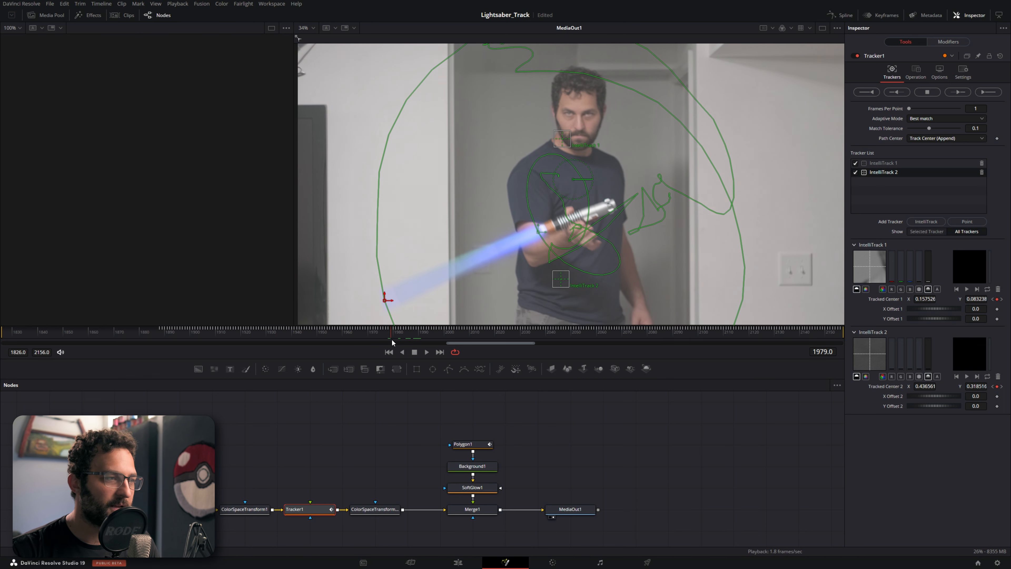
pyautogui.scroll(8, 585, 249)
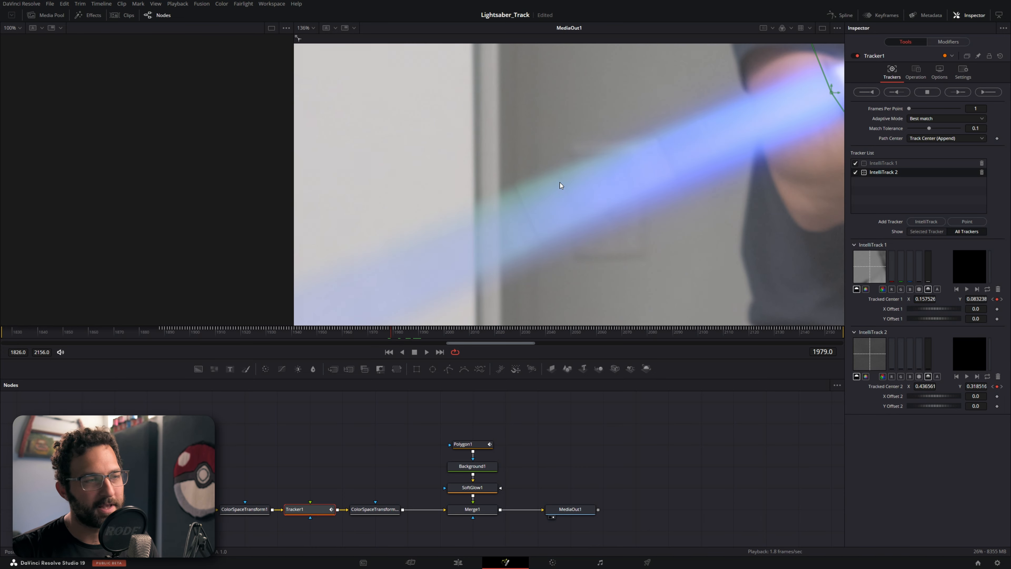
pyautogui.scroll(-8, 560, 185)
# Try different Shutter Angle values for Polygon1's motion blur, including 104.9 and 232.4.
pyautogui.click(466, 444)
pyautogui.click(951, 71)
pyautogui.moveTo(935, 122)
pyautogui.mouseDown()
pyautogui.moveTo(947, 121)
pyautogui.moveTo(924, 121)
pyautogui.mouseUp()
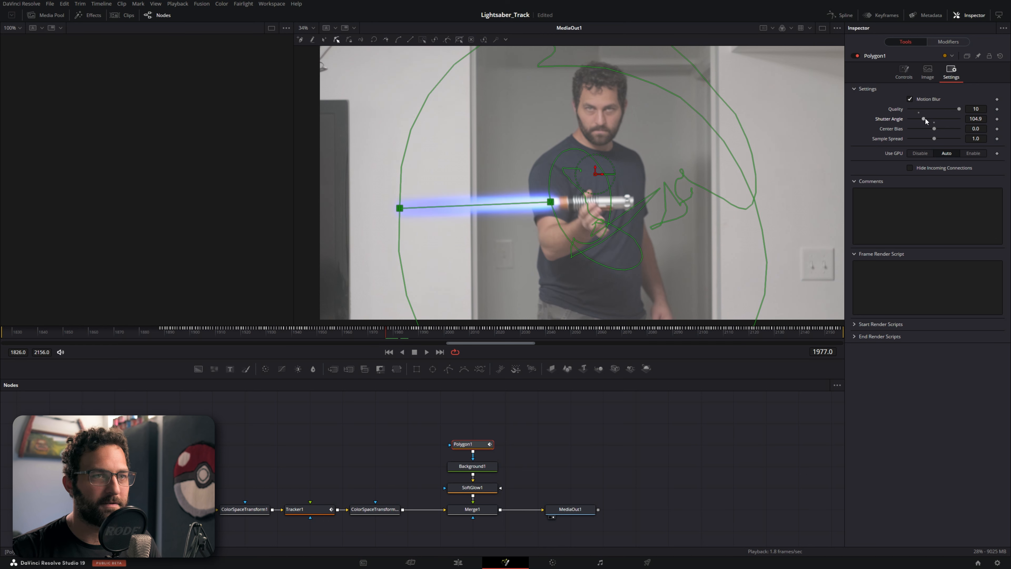
pyautogui.moveTo(925, 121); pyautogui.dragTo(943, 120)
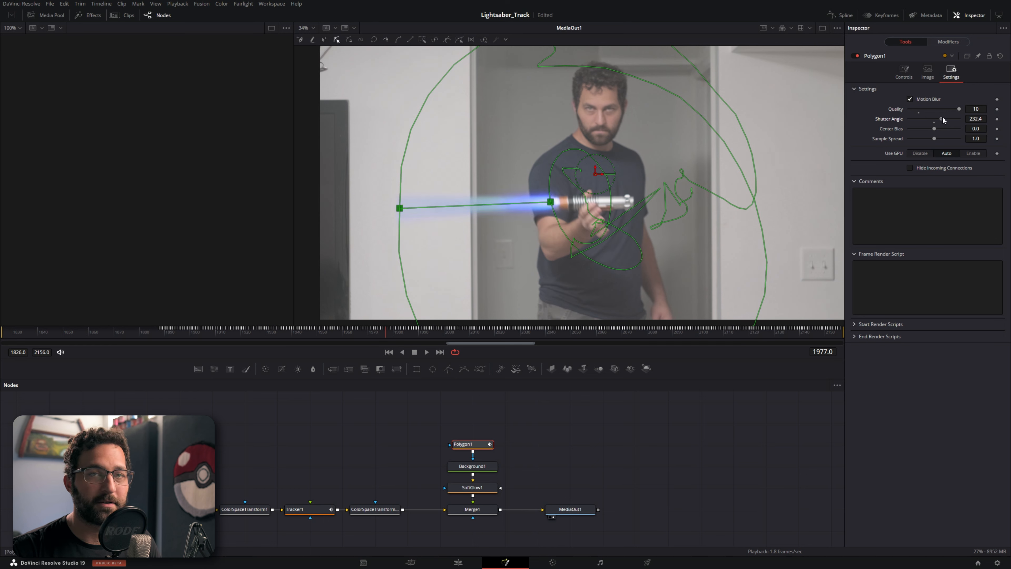
pyautogui.moveTo(942, 120); pyautogui.dragTo(924, 120)
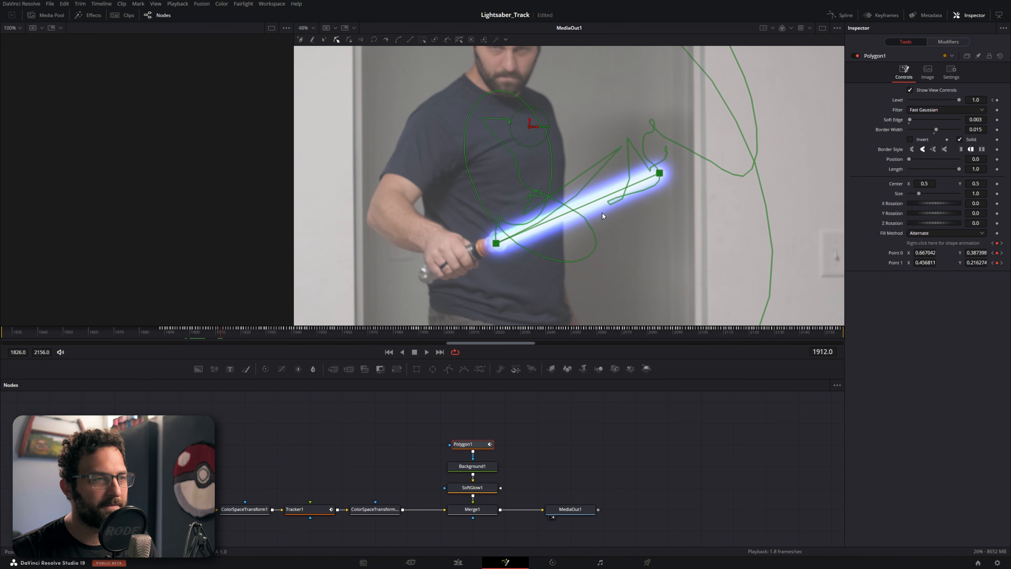
# Disable Merge1 and examine the bare prop footage between frames 1904 and 1911.
pyautogui.moveTo(222, 335)
pyautogui.mouseDown()
pyautogui.moveTo(323, 335)
pyautogui.moveTo(202, 339)
pyautogui.mouseUp()
pyautogui.click(474, 509)
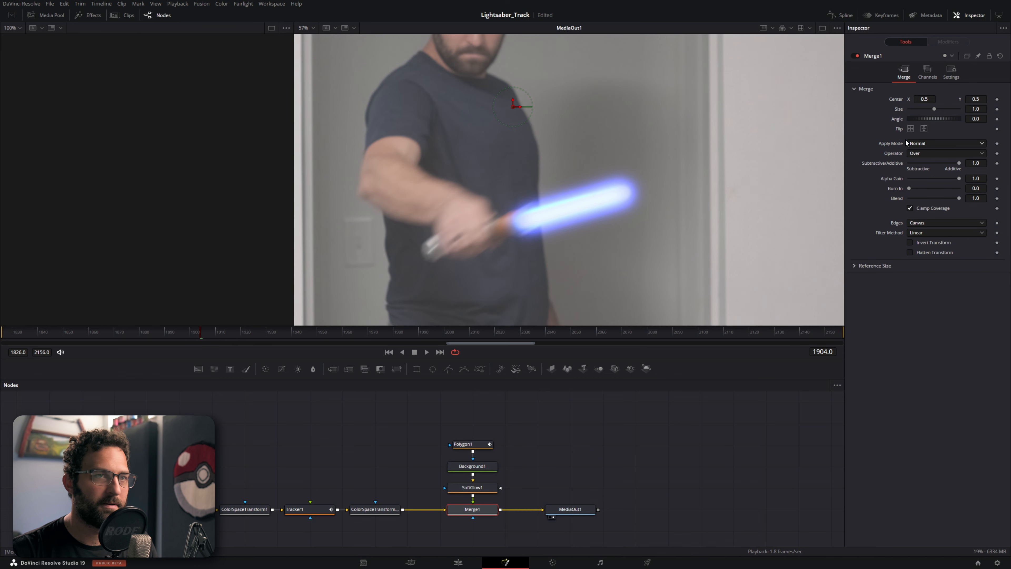
pyautogui.click(855, 56)
pyautogui.moveTo(201, 331); pyautogui.dragTo(221, 348)
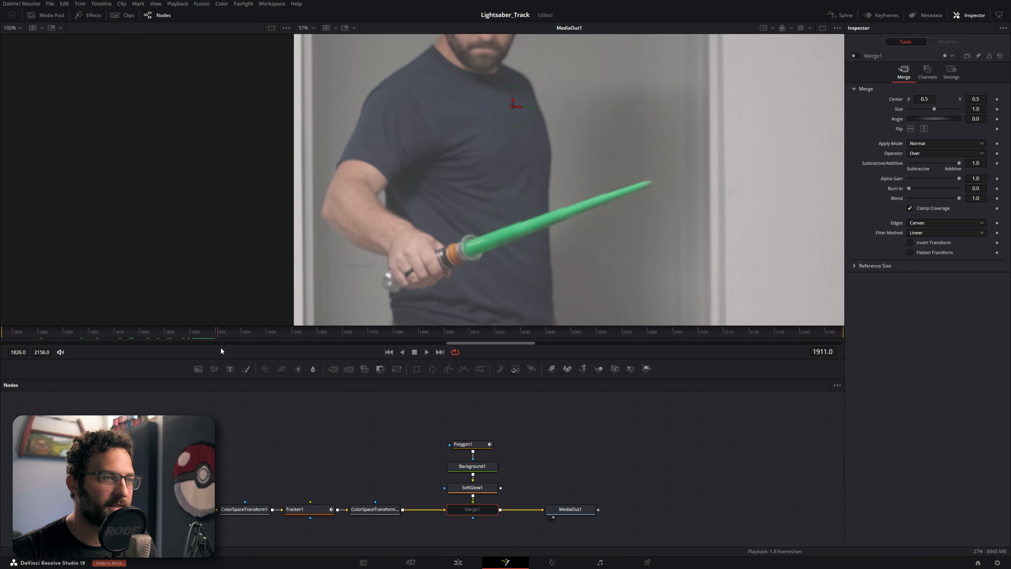
# Re-enable Merge1 and set Polygon1's Level to 0.0 at frame 1901.
pyautogui.click(481, 446)
pyautogui.click(481, 511)
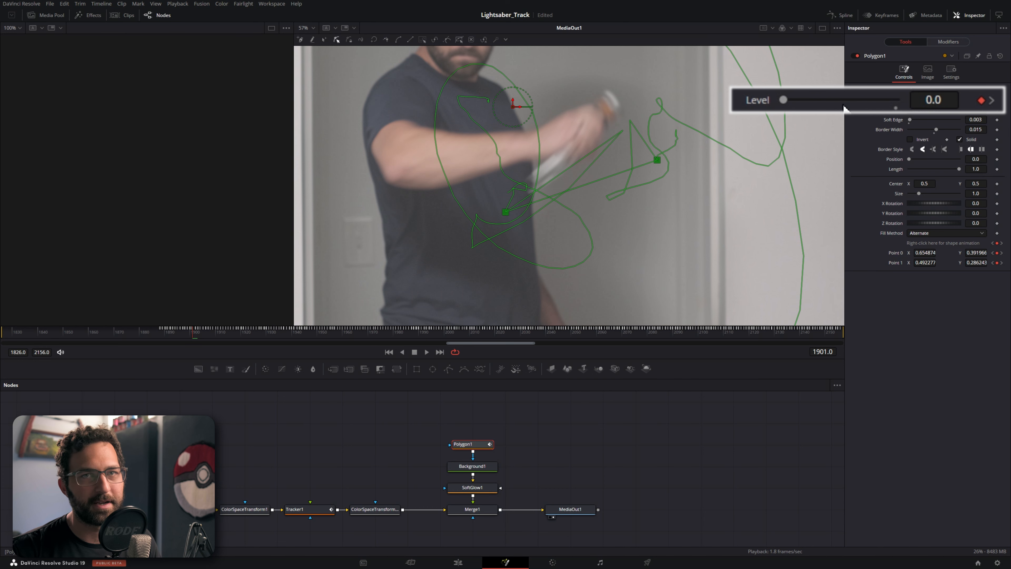
pyautogui.moveTo(791, 104)
pyautogui.mouseDown()
pyautogui.moveTo(895, 103)
pyautogui.moveTo(783, 103)
pyautogui.mouseUp()
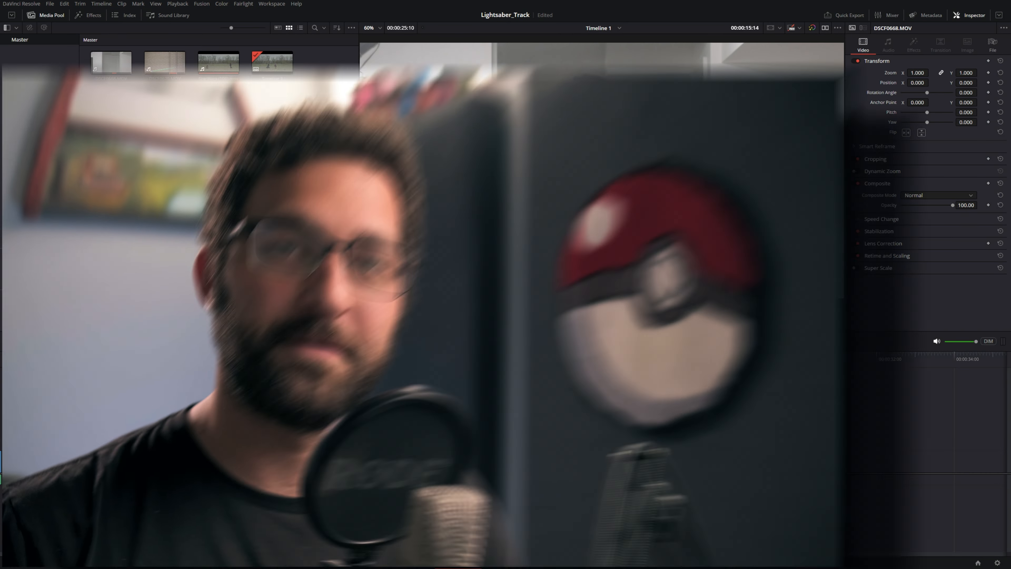